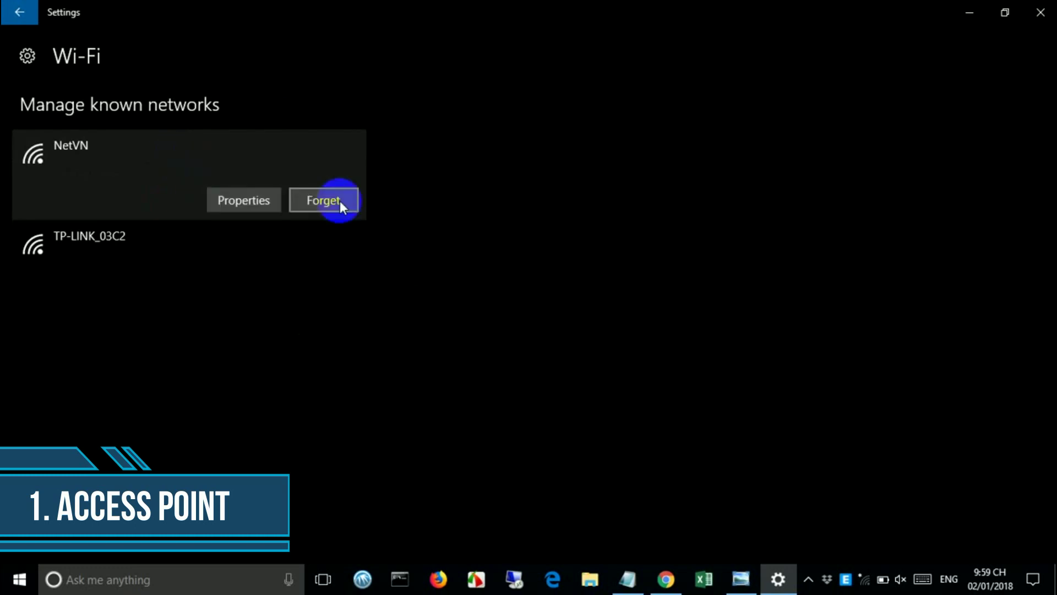
- Forget the saved NetVN network, then rejoin NetVN by entering its security key
left_click(352, 206)
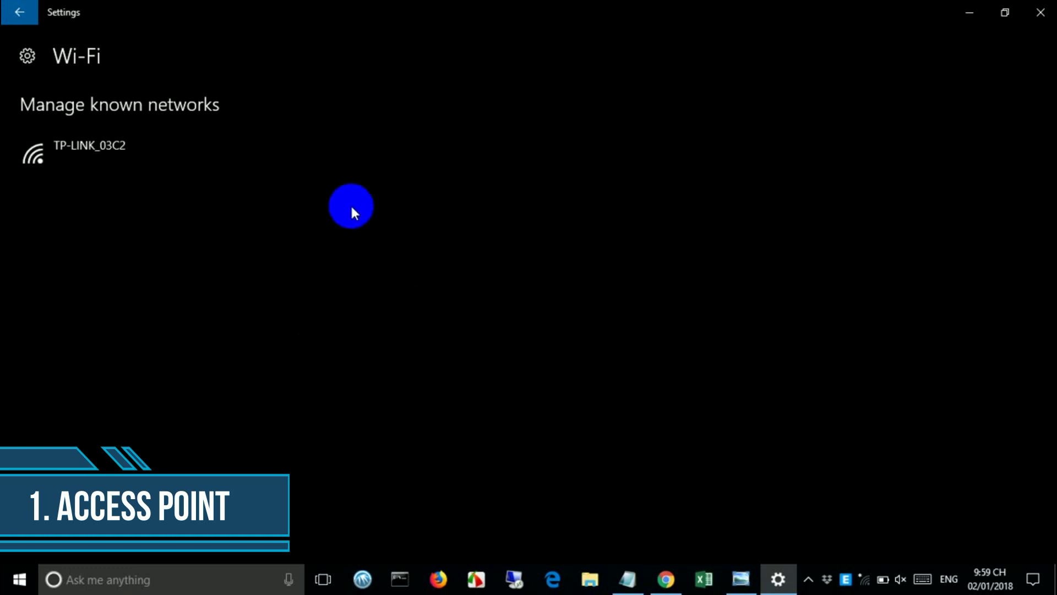
left_click(1036, 13)
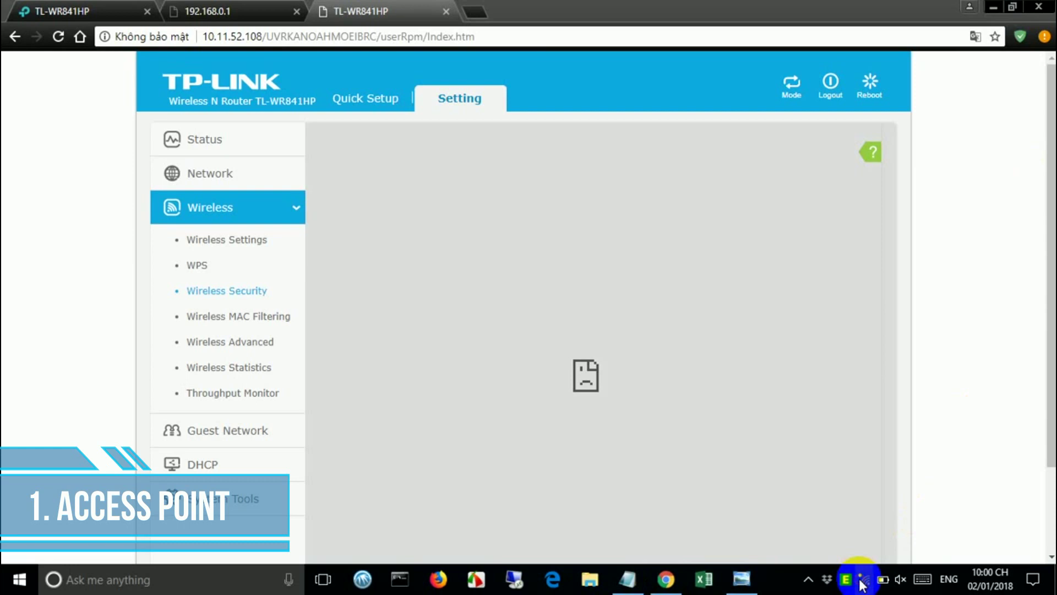
left_click(863, 581)
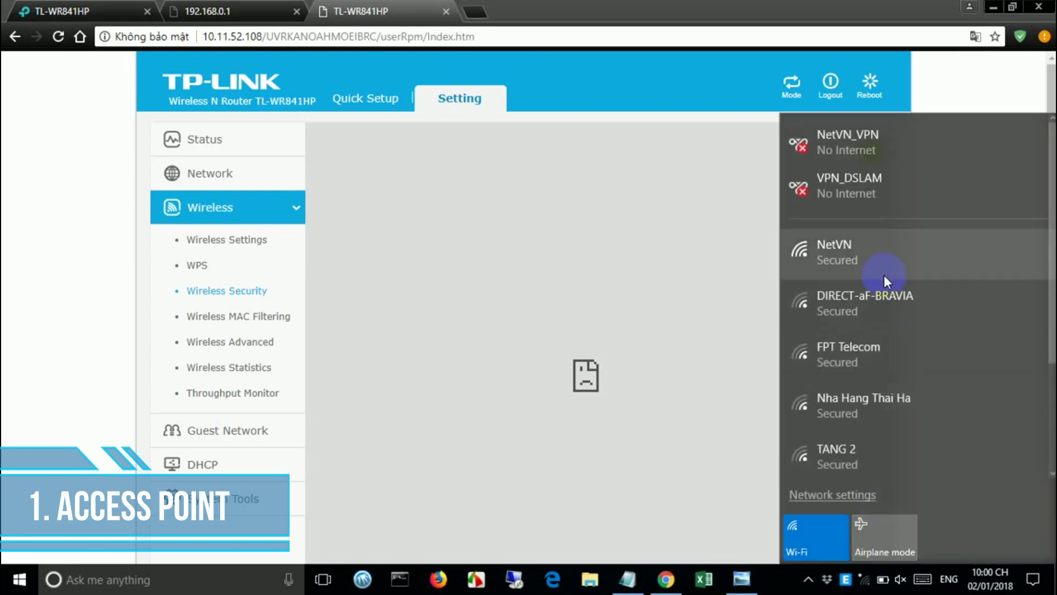
left_click(882, 259)
left_click(961, 320)
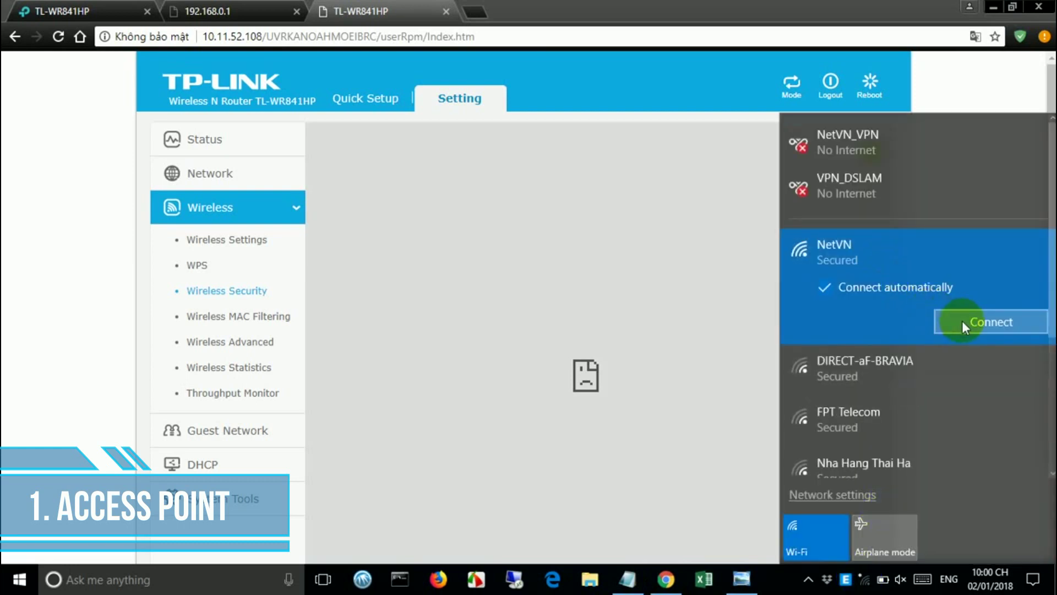
type("•••••")
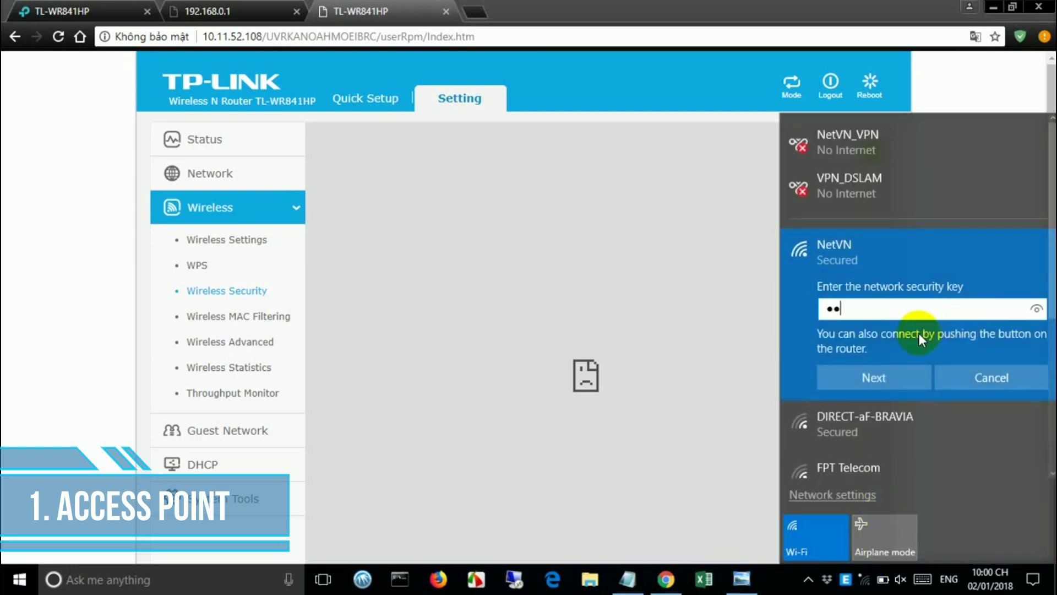
type("•••••")
left_click(1043, 311)
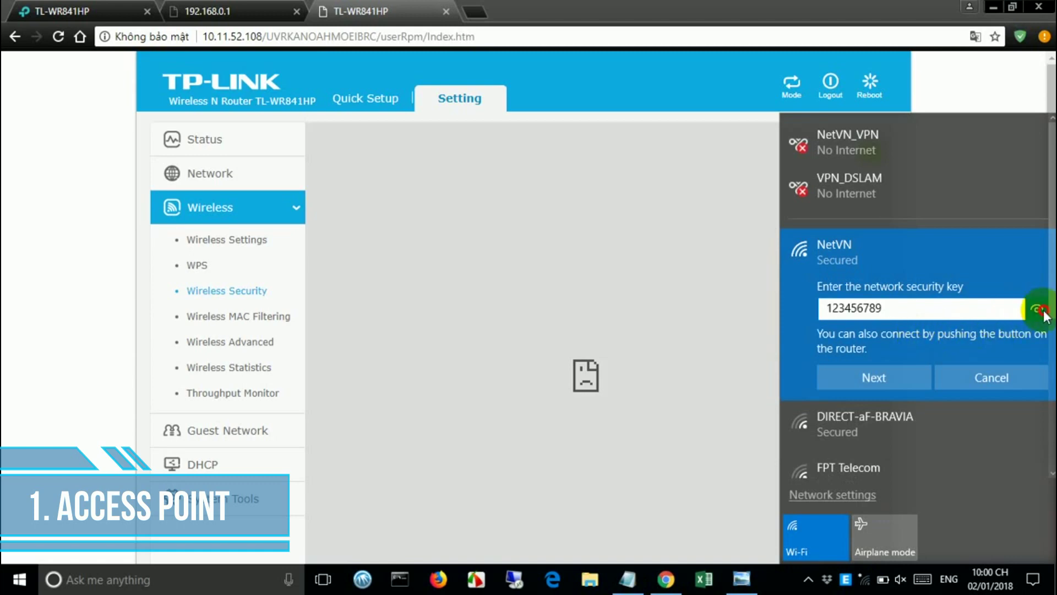
left_click(910, 382)
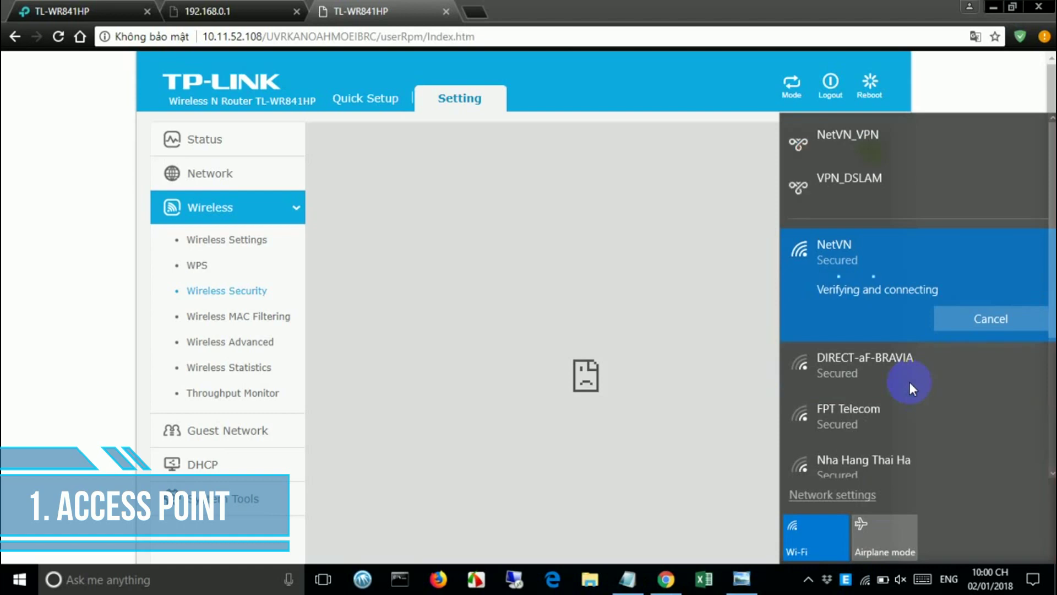
- Reload the router's Status page over the NetVN connection and expand the wireless section
left_click(654, 303)
left_click(59, 37)
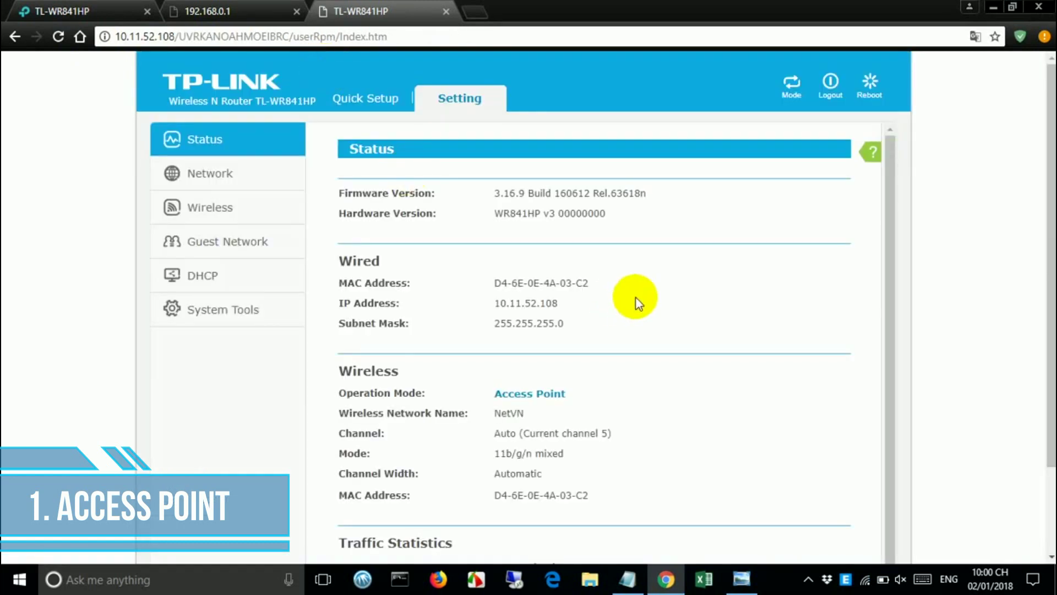
left_click(229, 208)
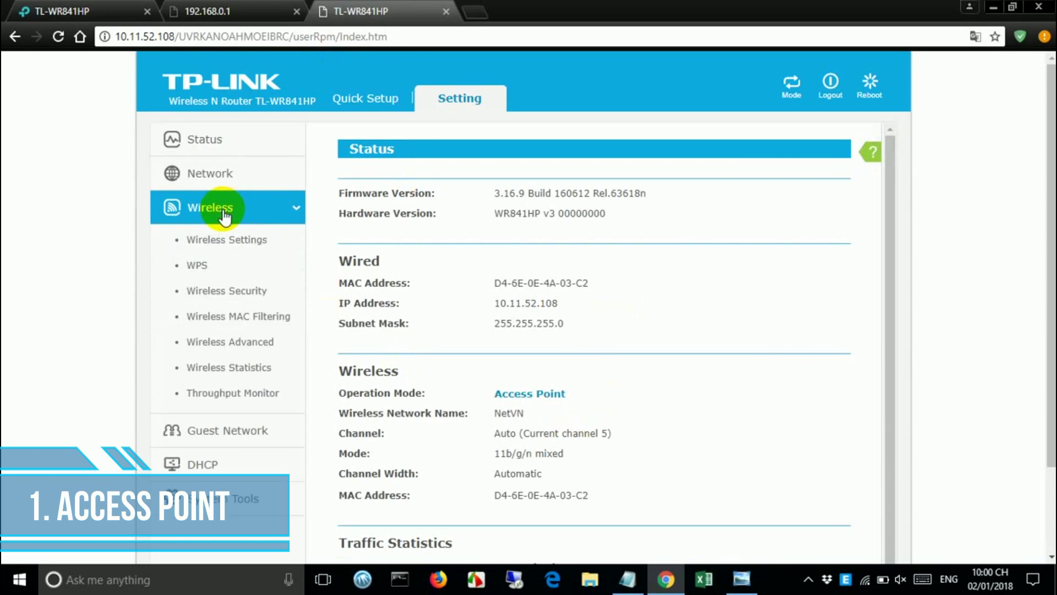
- Check the current wireless password on the Wireless Security page
left_click(243, 299)
double_click(583, 289)
left_click_drag(582, 289, 471, 306)
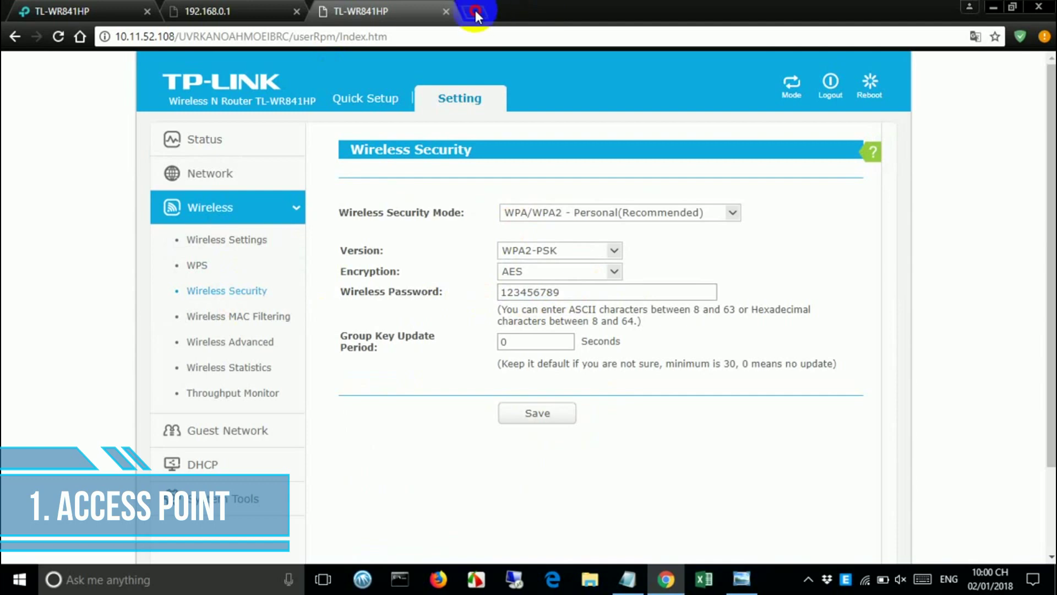
- Load YouTube in a new tab to confirm internet access, then view the router's Working Mode
left_click(475, 13)
left_click(328, 440)
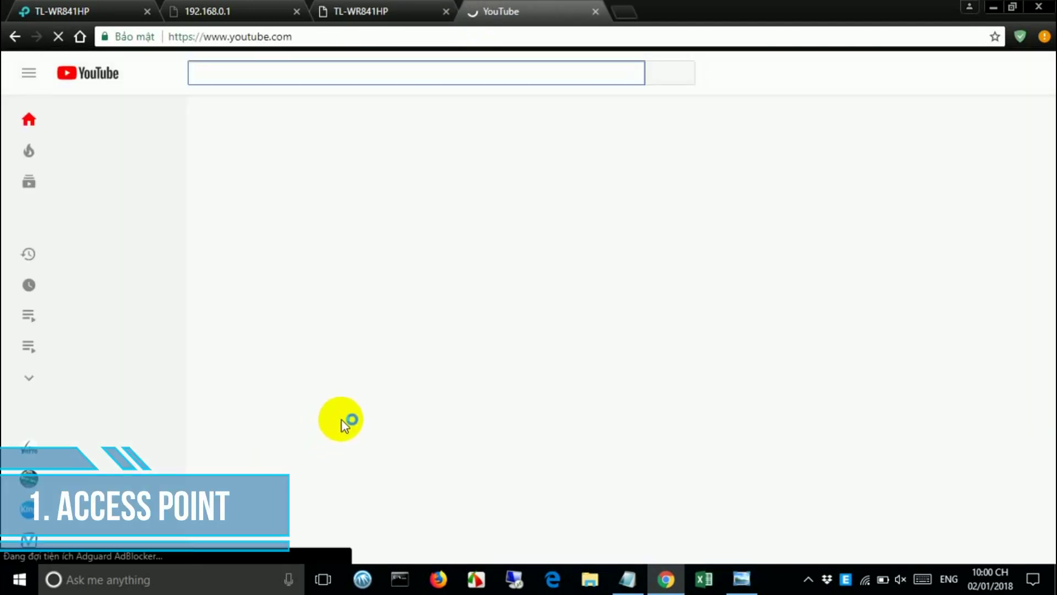
mouse_move(727, 207)
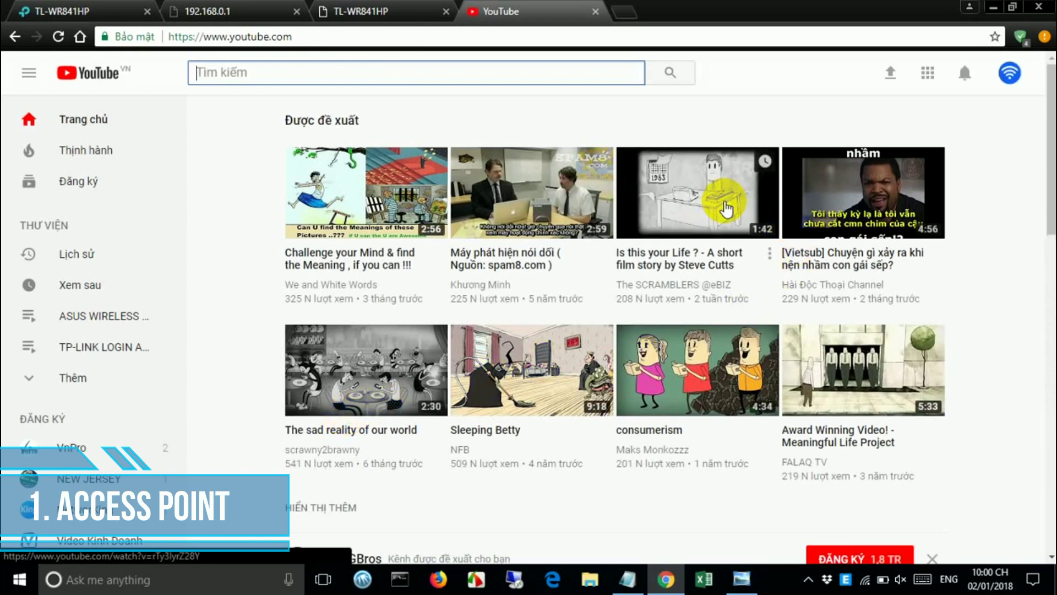
mouse_move(589, 396)
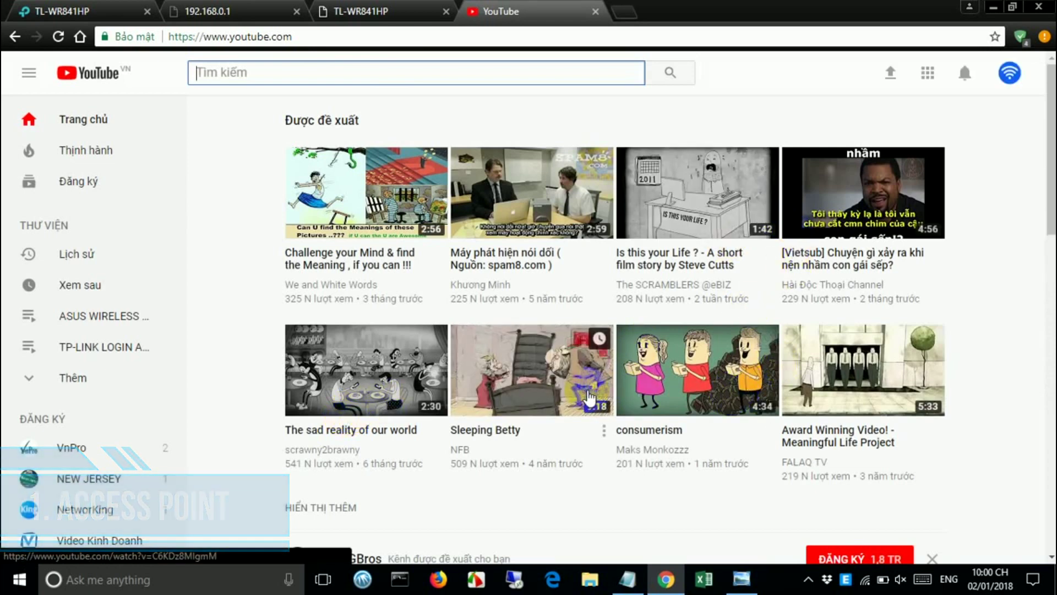
left_click(332, 15)
left_click(797, 99)
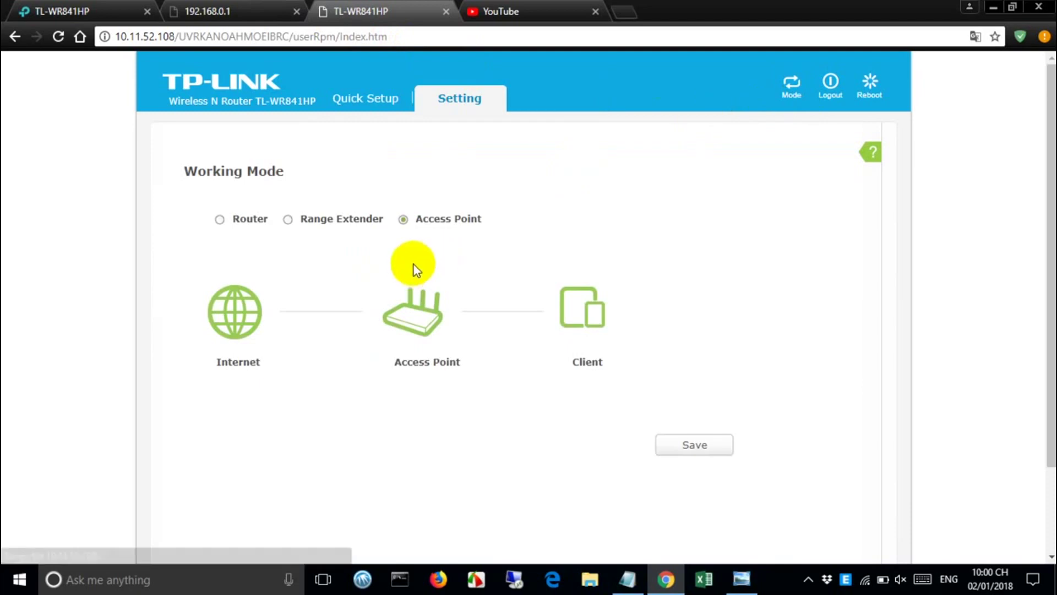
- Review the router's DHCP server settings
left_click(490, 105)
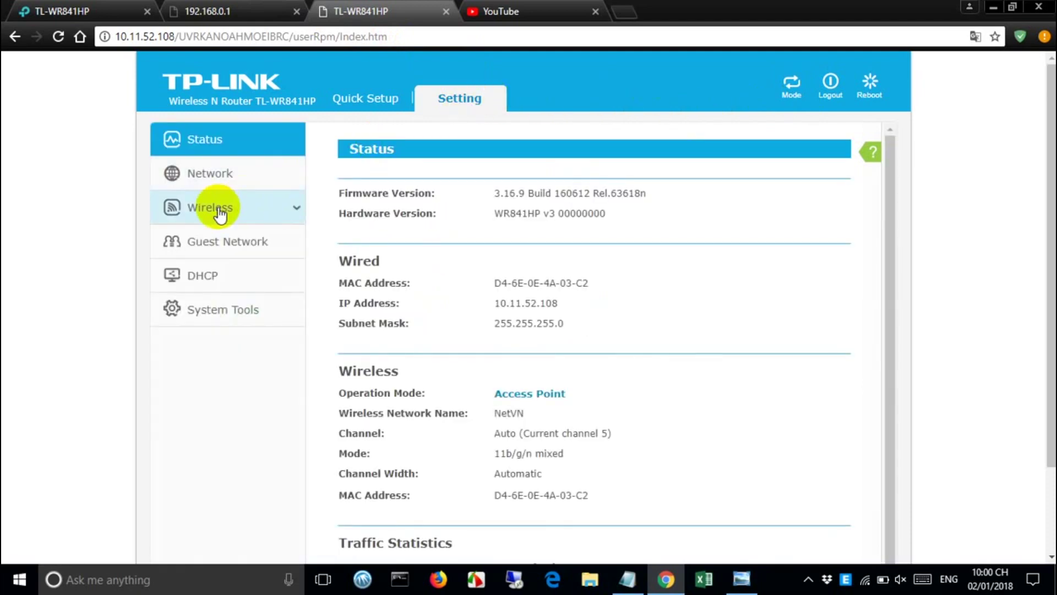
left_click(221, 215)
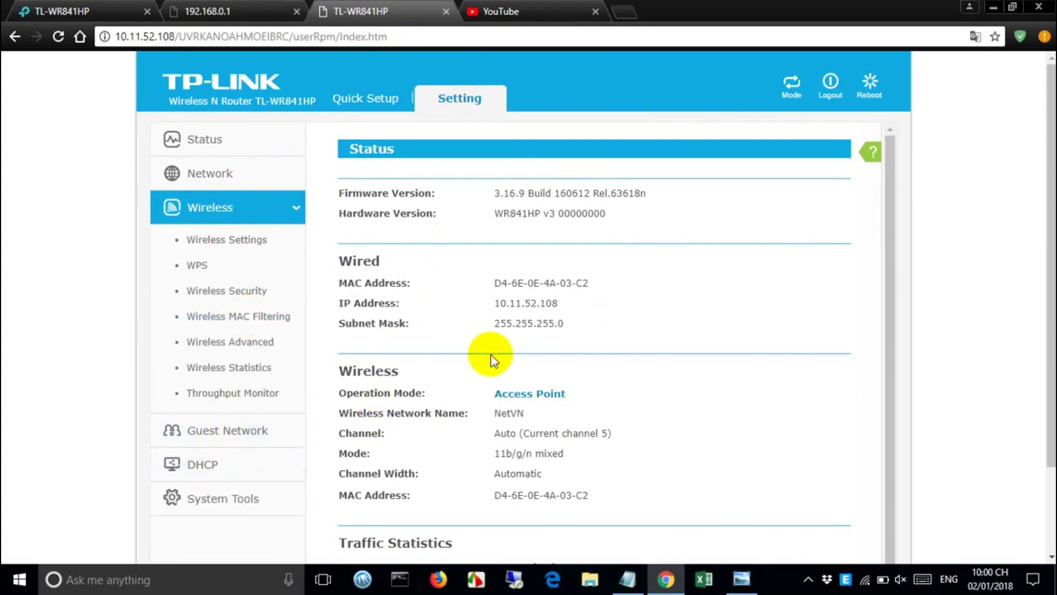
left_click(210, 463)
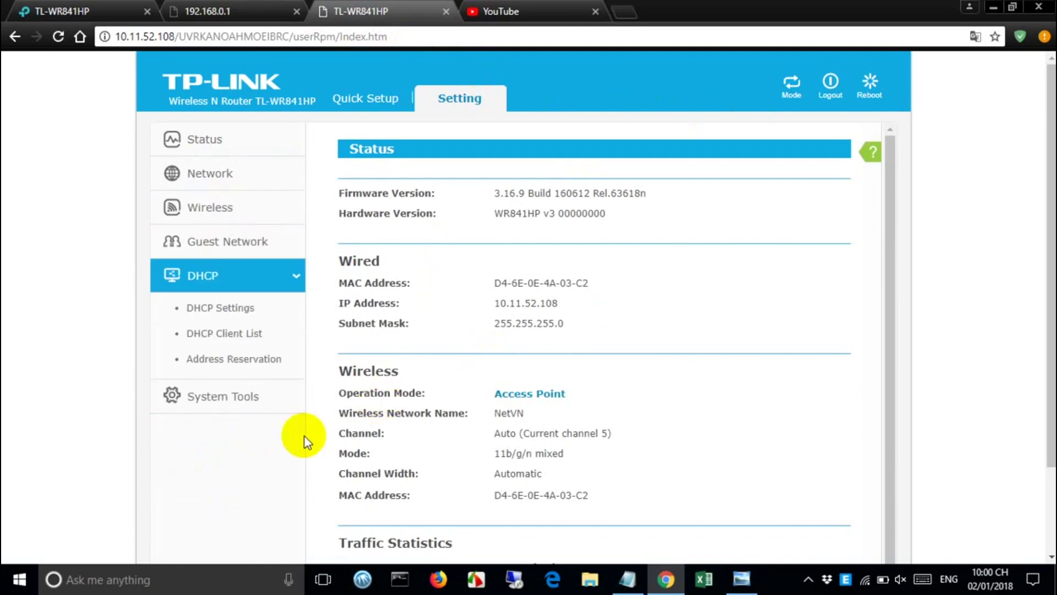
left_click(245, 306)
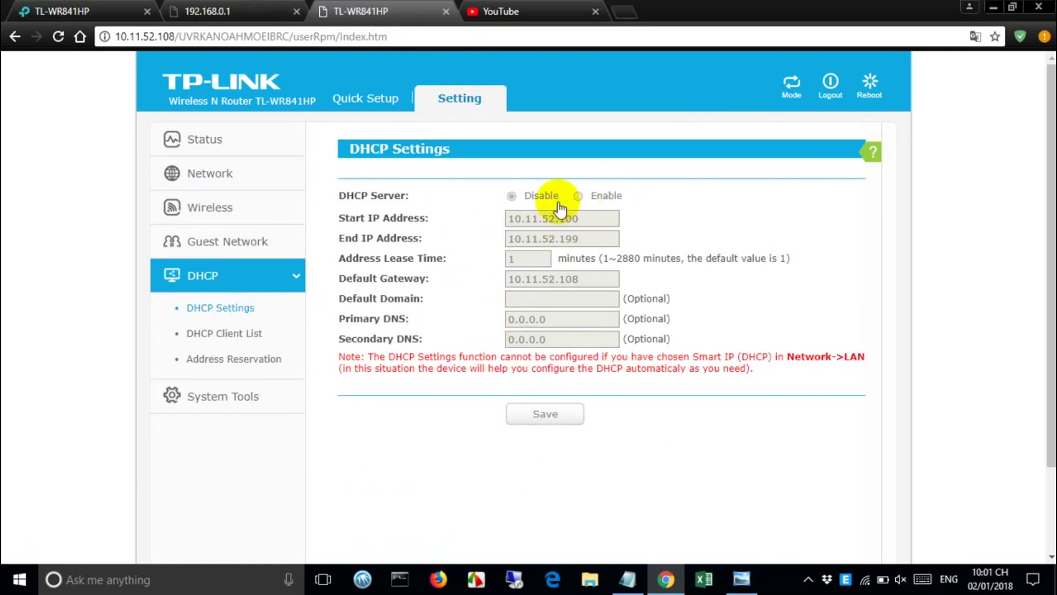
- Change the LAN type to Static IP with gateway 10.11.52.140
left_click(212, 207)
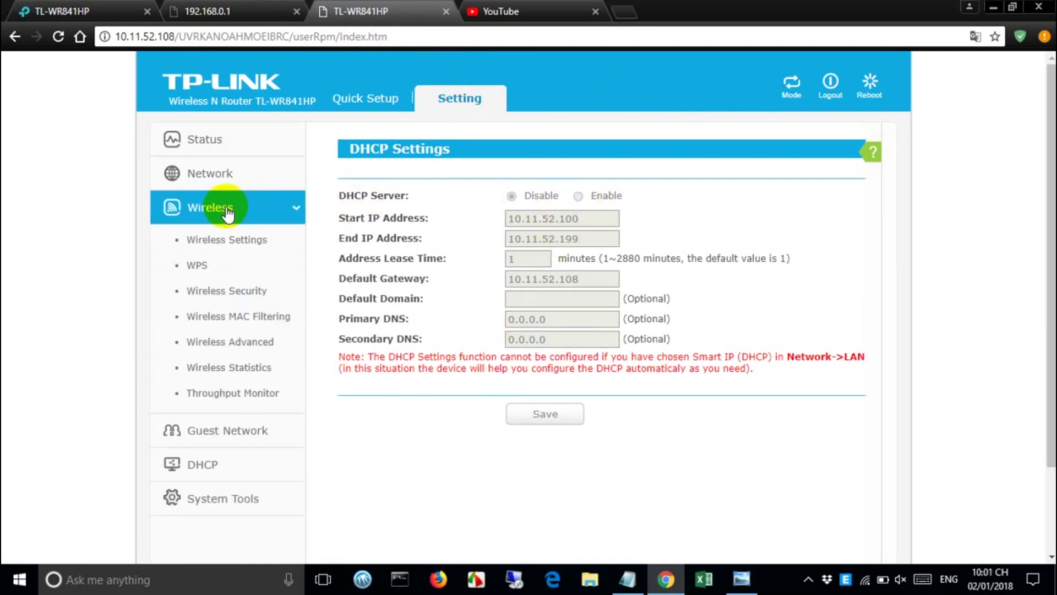
left_click(219, 190)
left_click(208, 214)
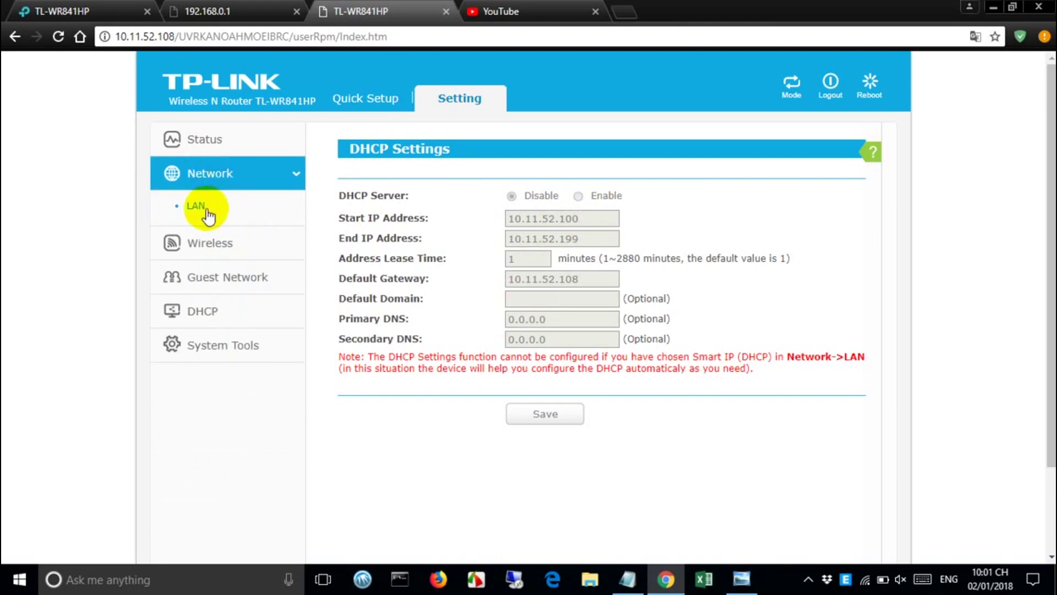
left_click(628, 214)
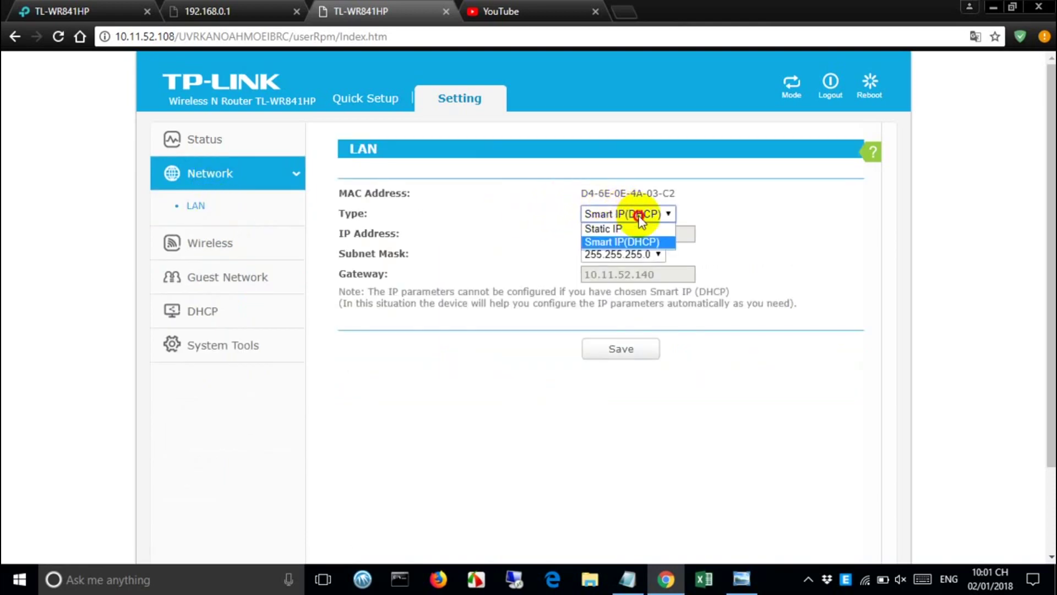
left_click(617, 229)
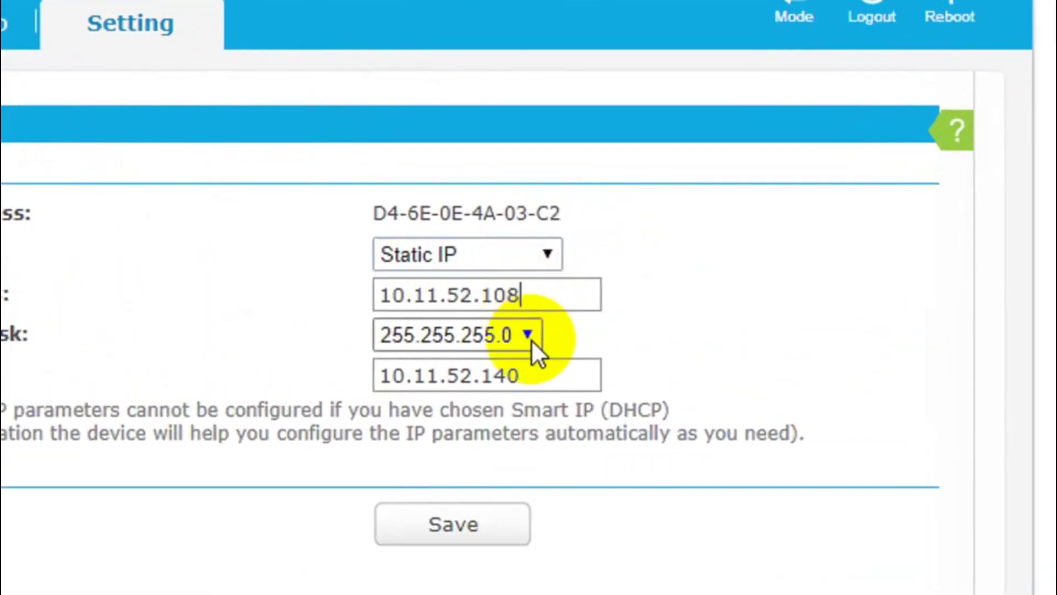
left_click(666, 273)
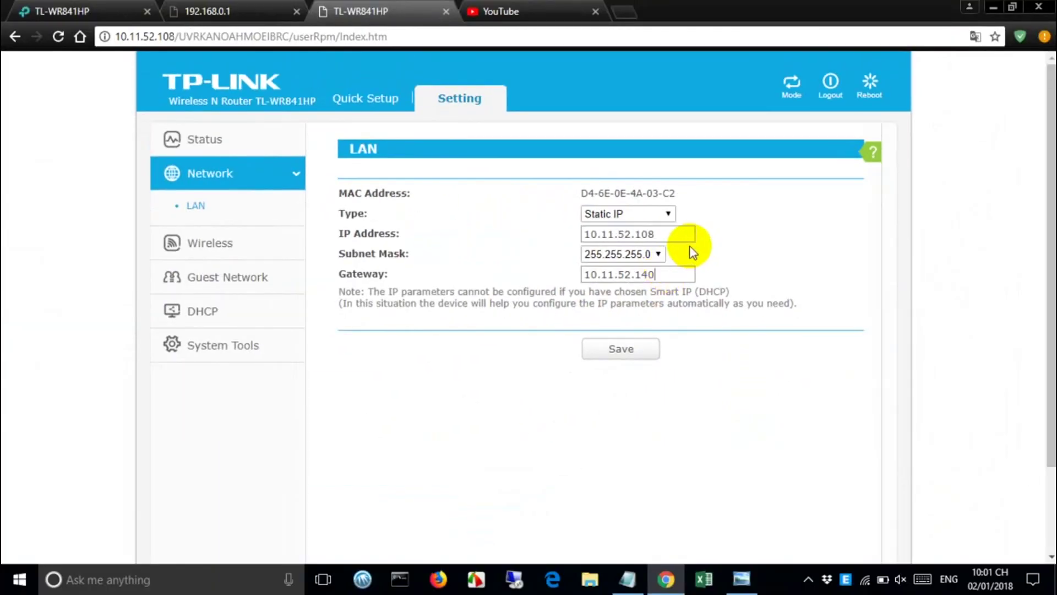
- Add a '- OK' line below the Name and Password notes in Notepad
left_click(628, 579)
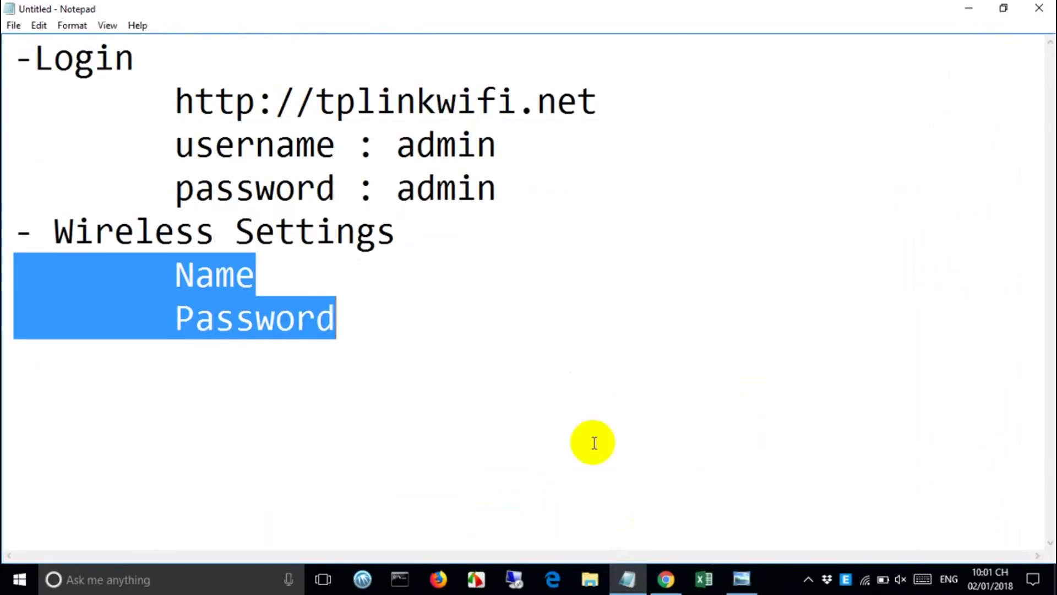
left_click(469, 331)
key("Return")
type("- OK")
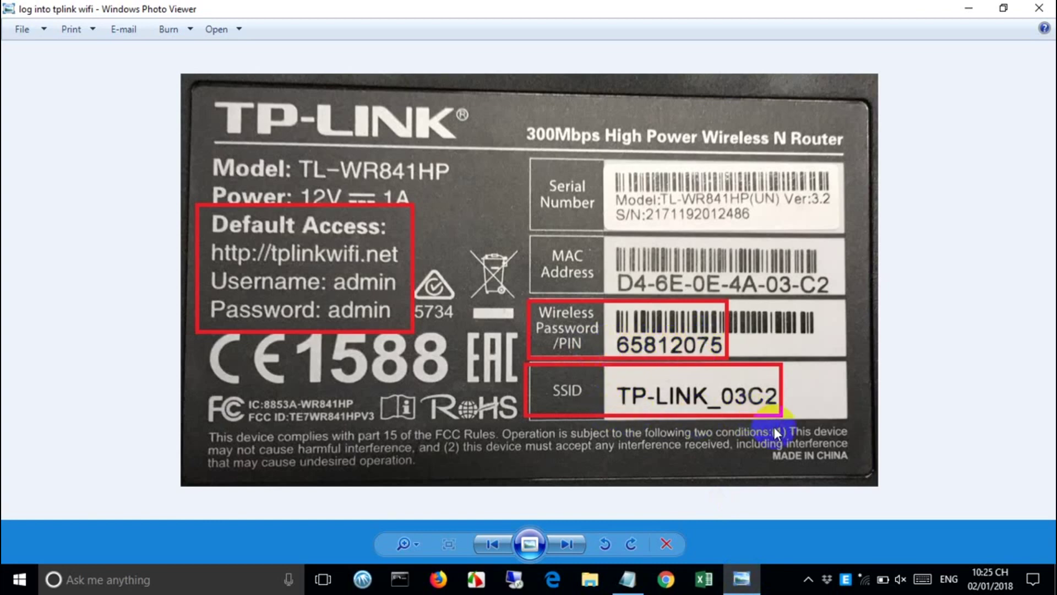
- Connect the PC to the TP-LINK_03C2 Wi-Fi network using its network key
left_click(866, 580)
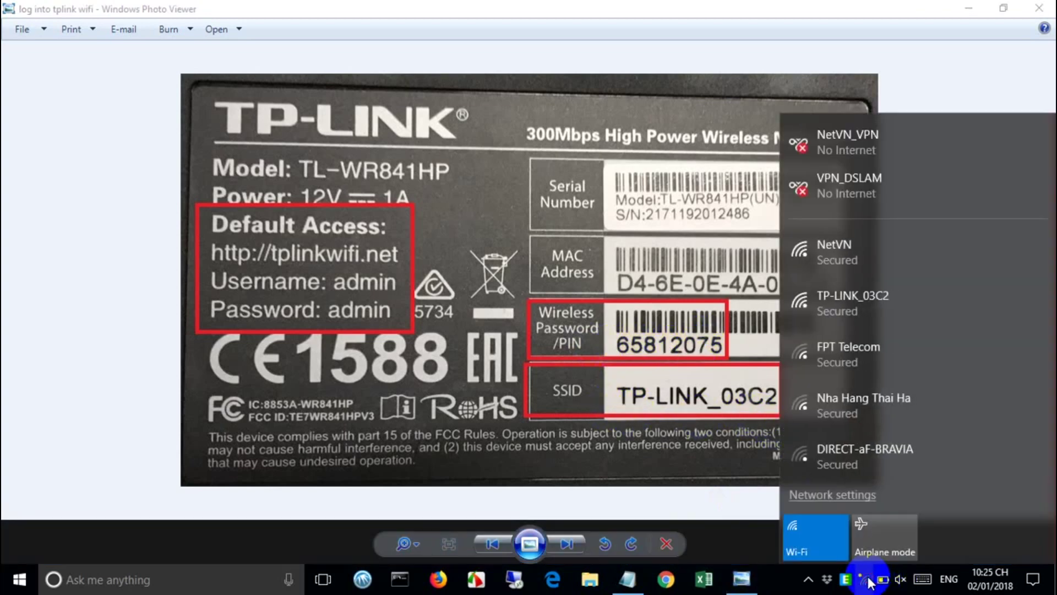
left_click(880, 306)
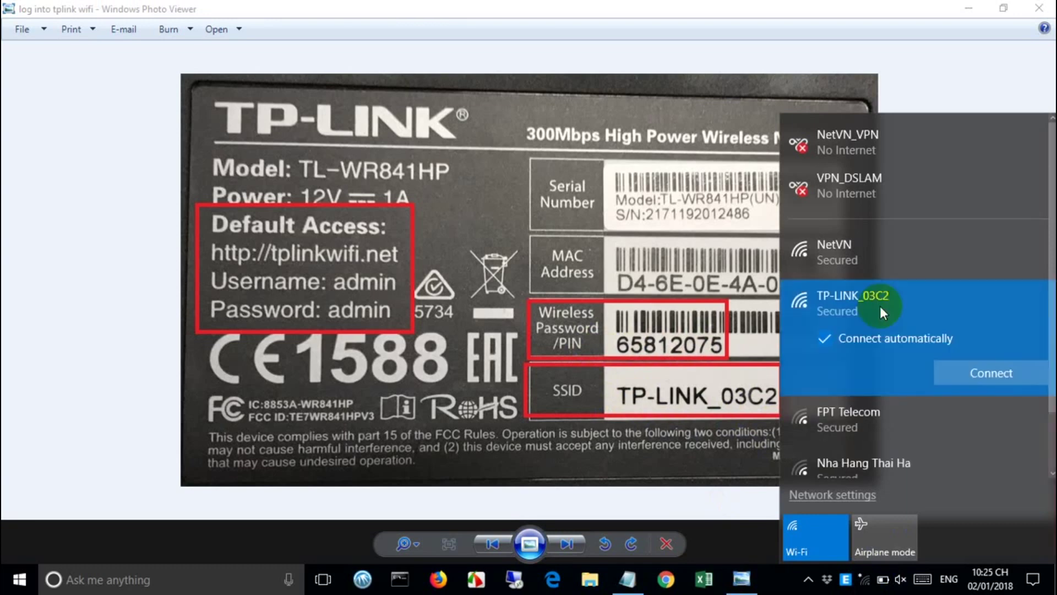
left_click(968, 374)
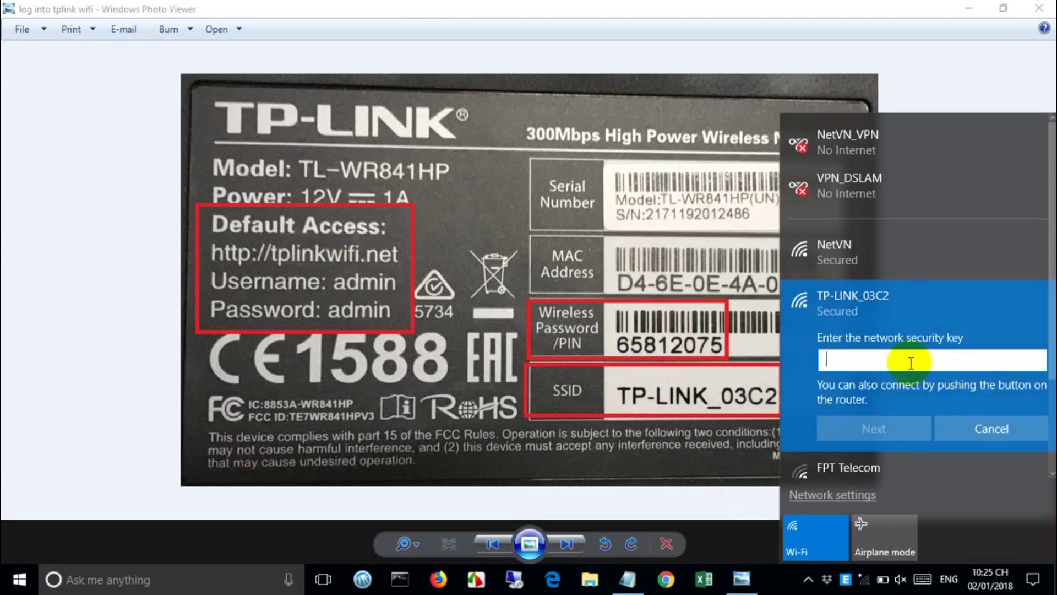
type("65")
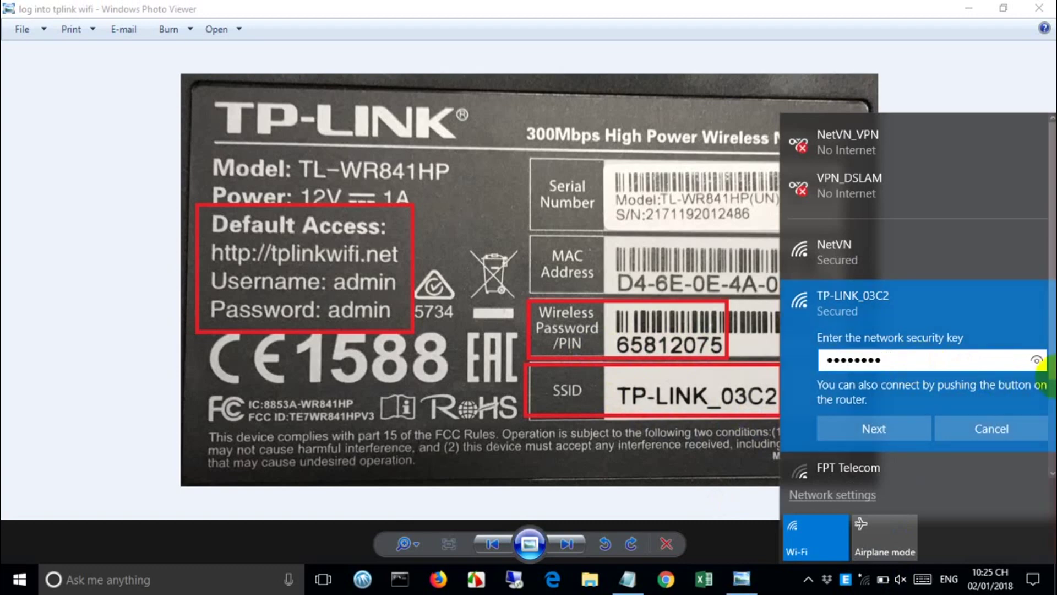
left_click(1036, 360)
left_click(880, 429)
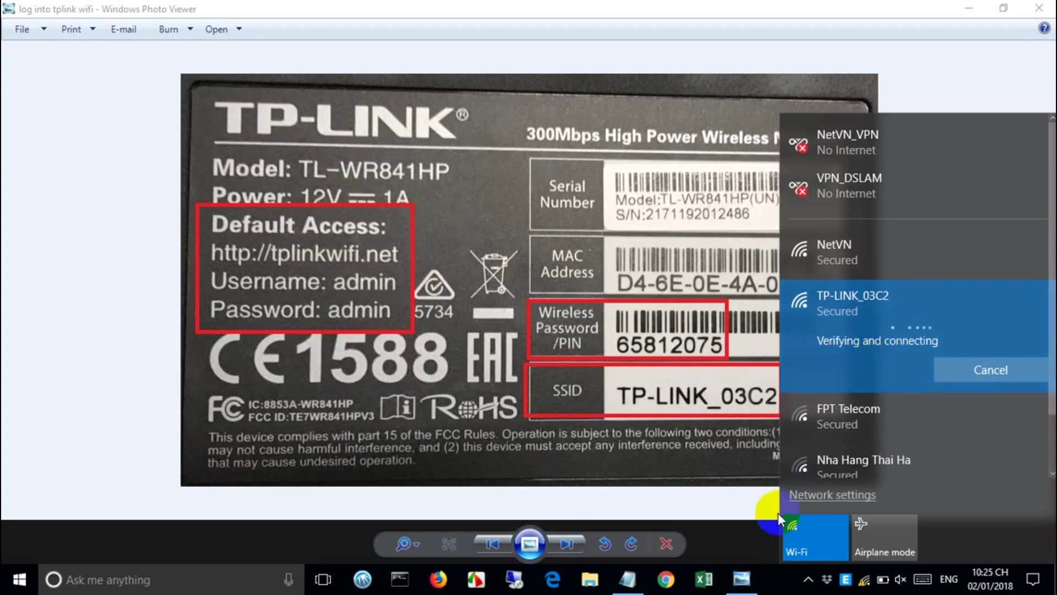
- Confirm the TP-LINK_03C2 connection and minimize the router label photo
left_click(789, 589)
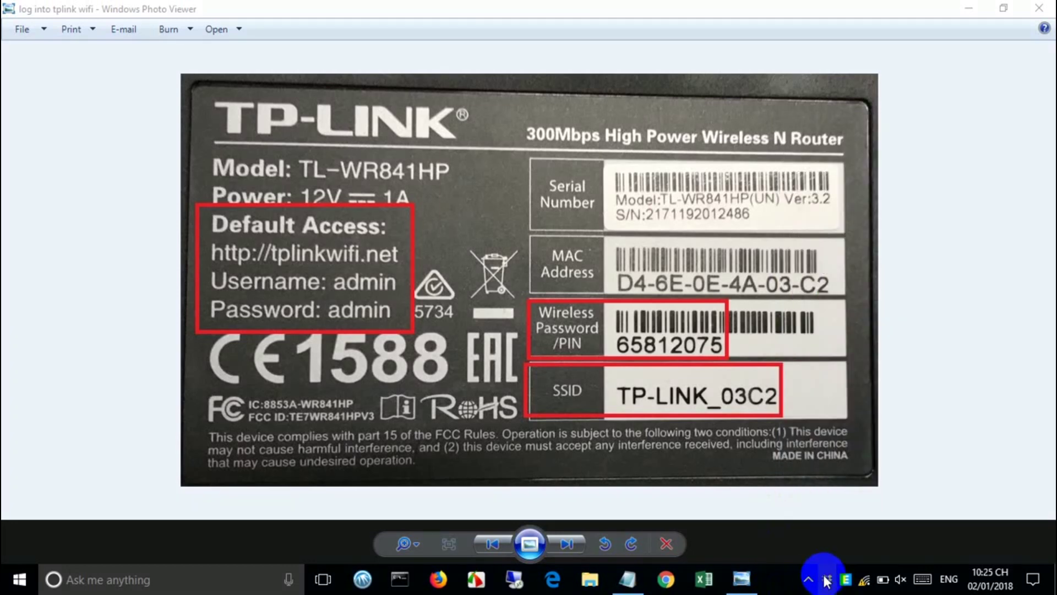
left_click(870, 584)
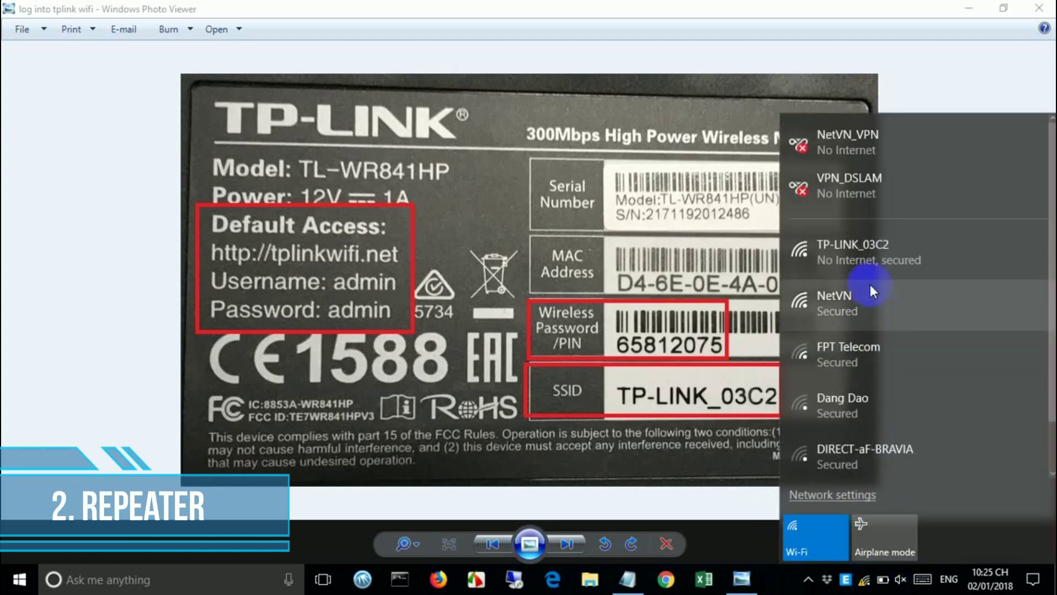
left_click(772, 575)
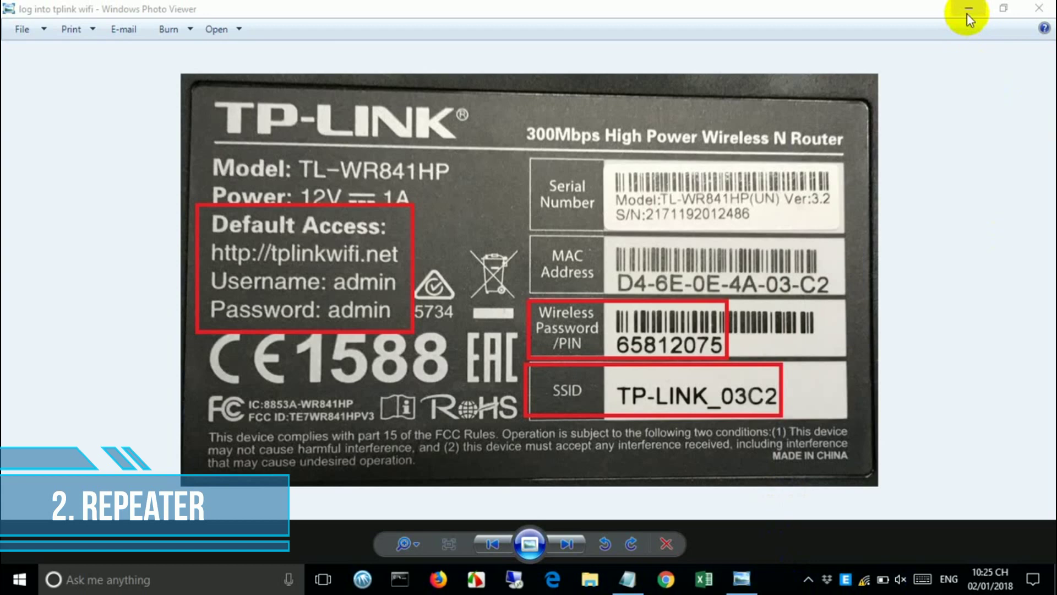
left_click(232, 254)
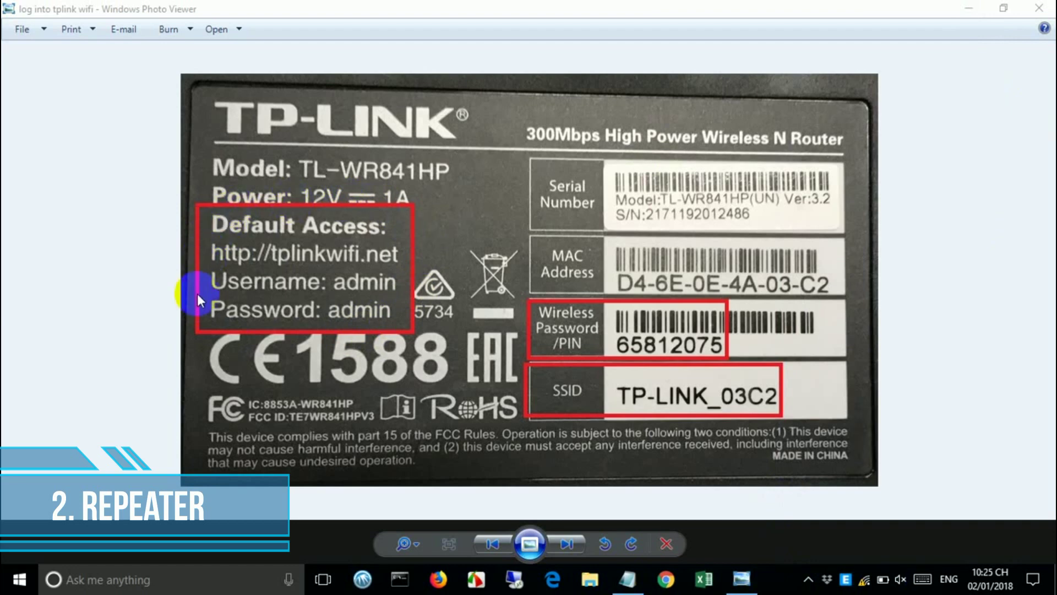
left_click(969, 14)
mouse_move(623, 579)
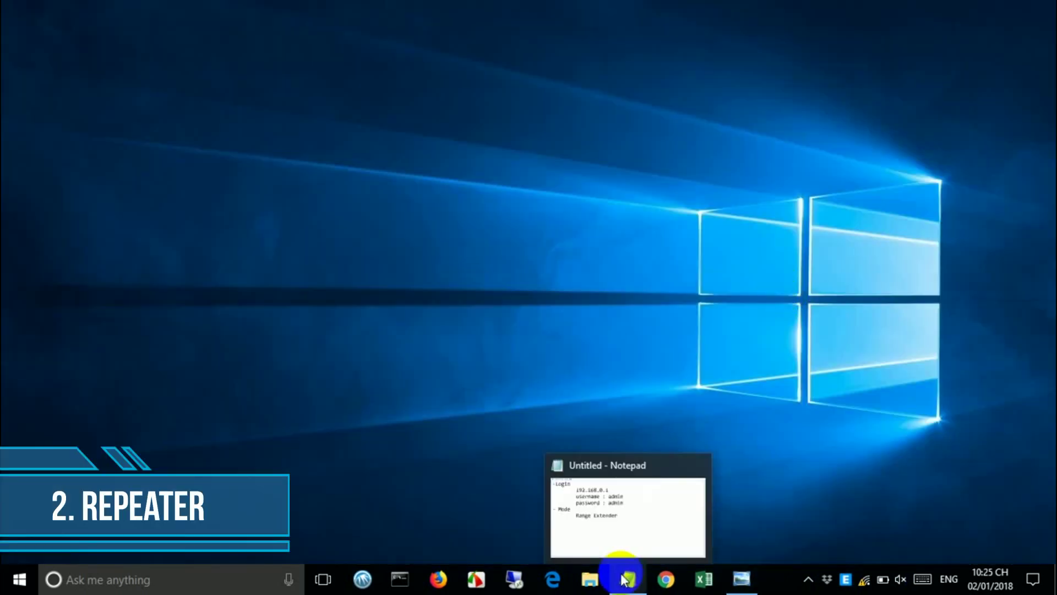
left_click(624, 580)
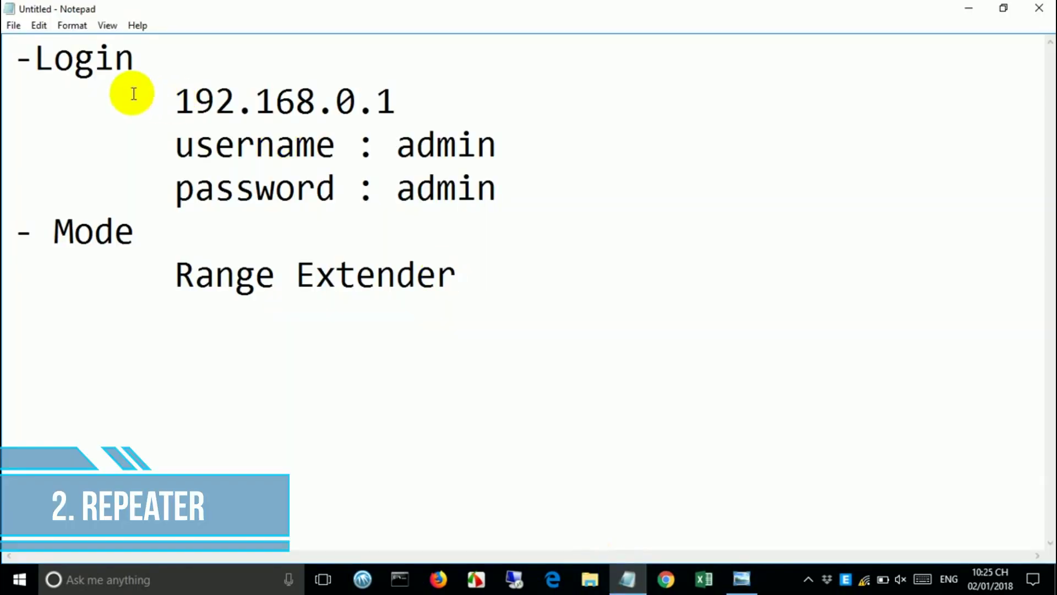
left_click_drag(17, 55, 516, 183)
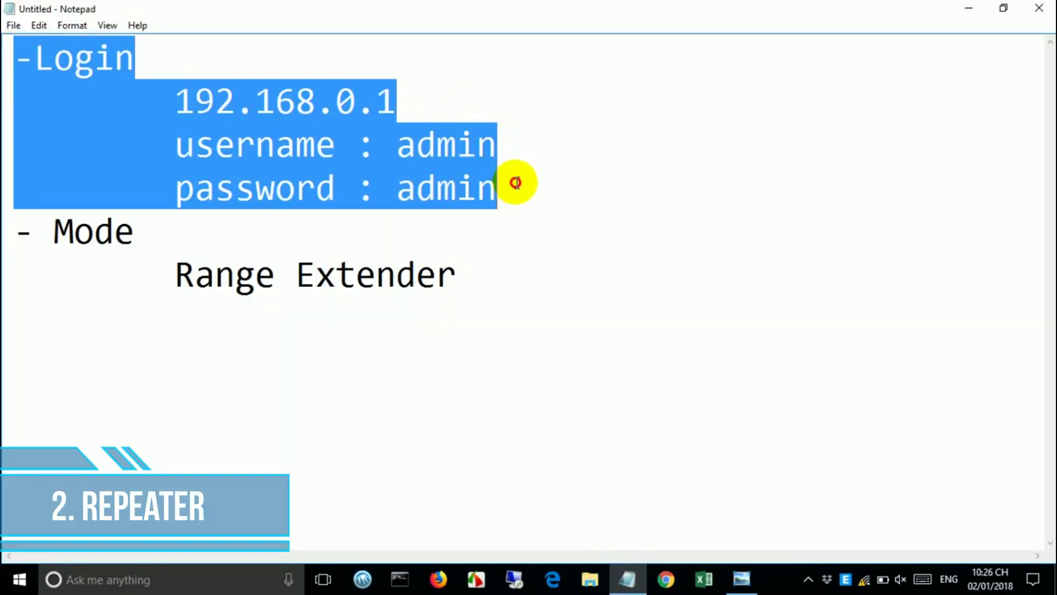
left_click(968, 9)
left_click(628, 578)
- Open Chrome and navigate to the router address 192.168.0.1
left_click(665, 578)
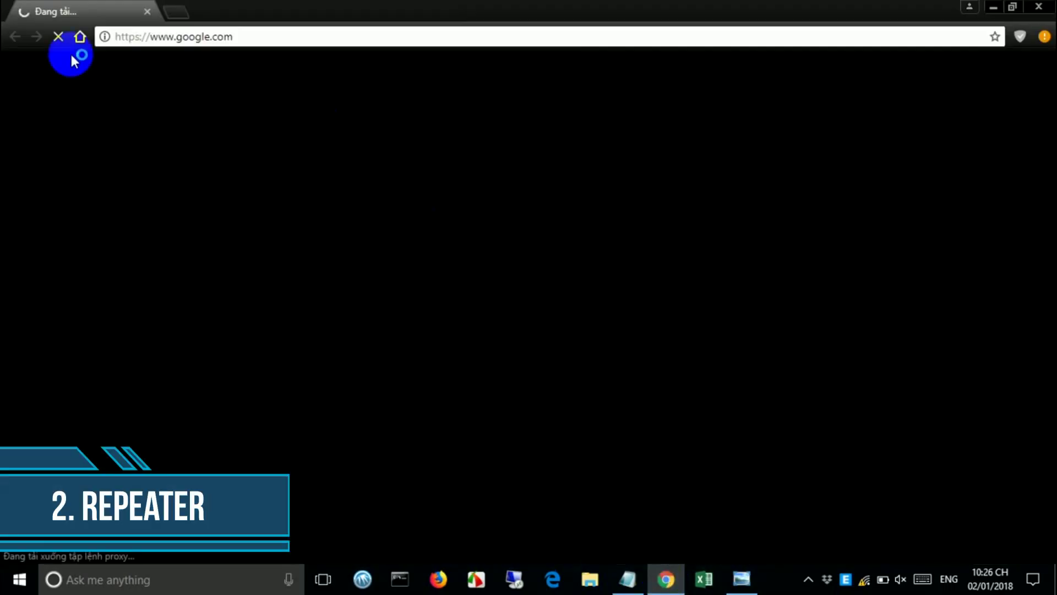
left_click(58, 36)
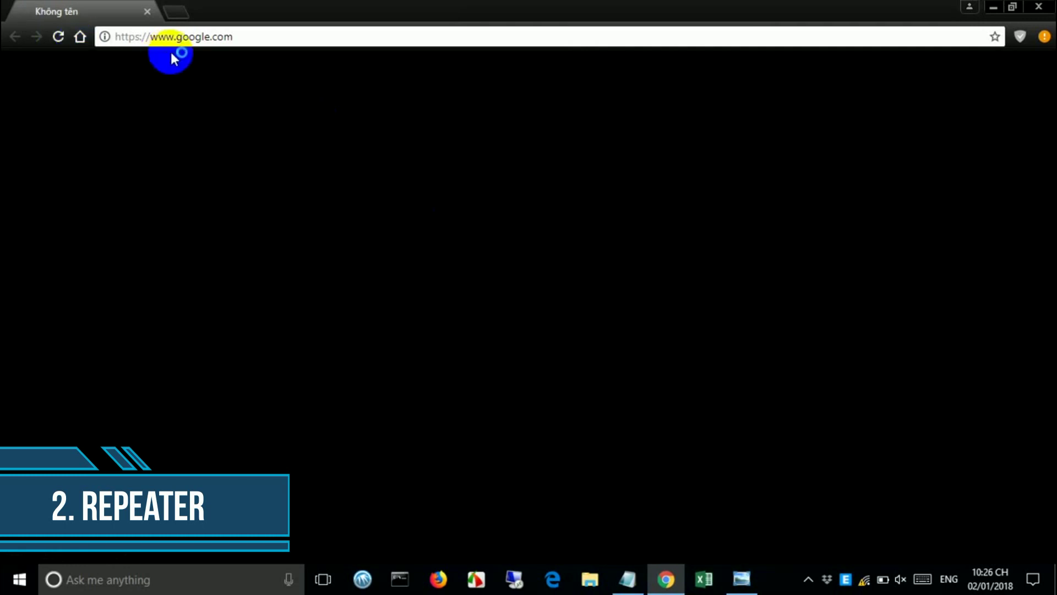
left_click(179, 42)
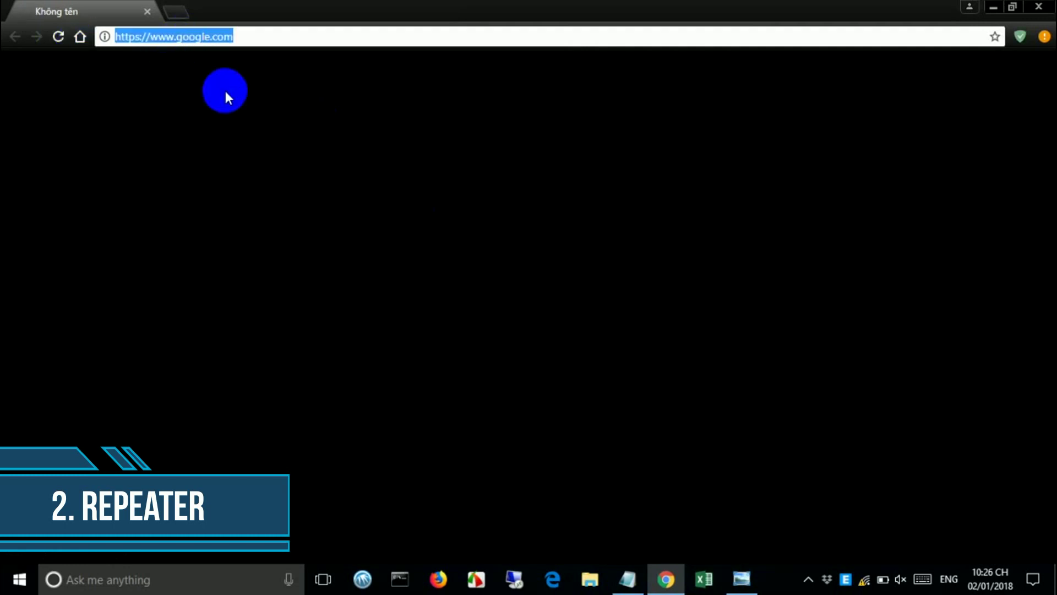
type("192.168.0")
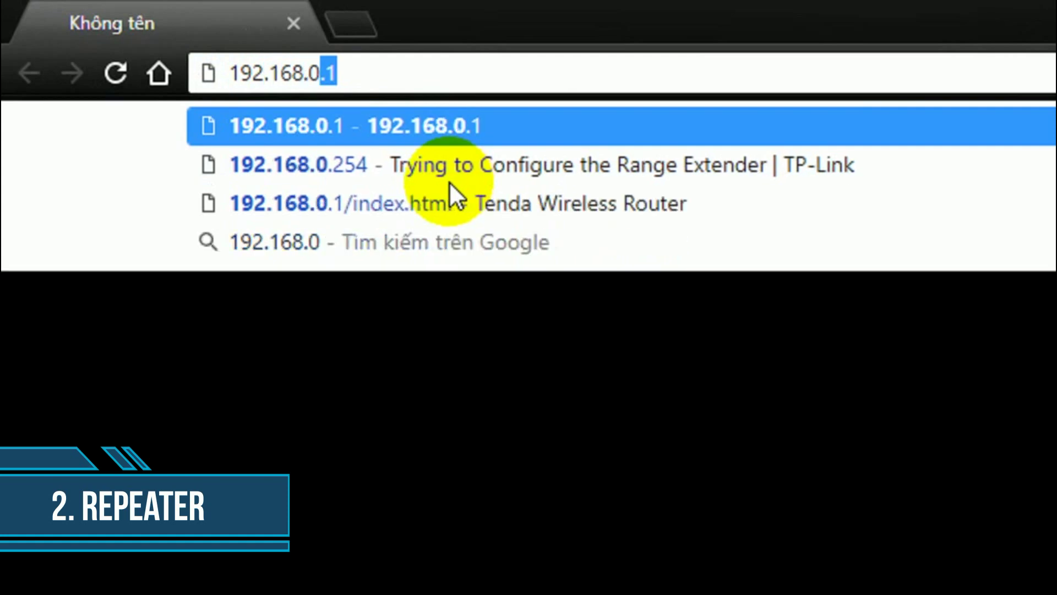
type(".1")
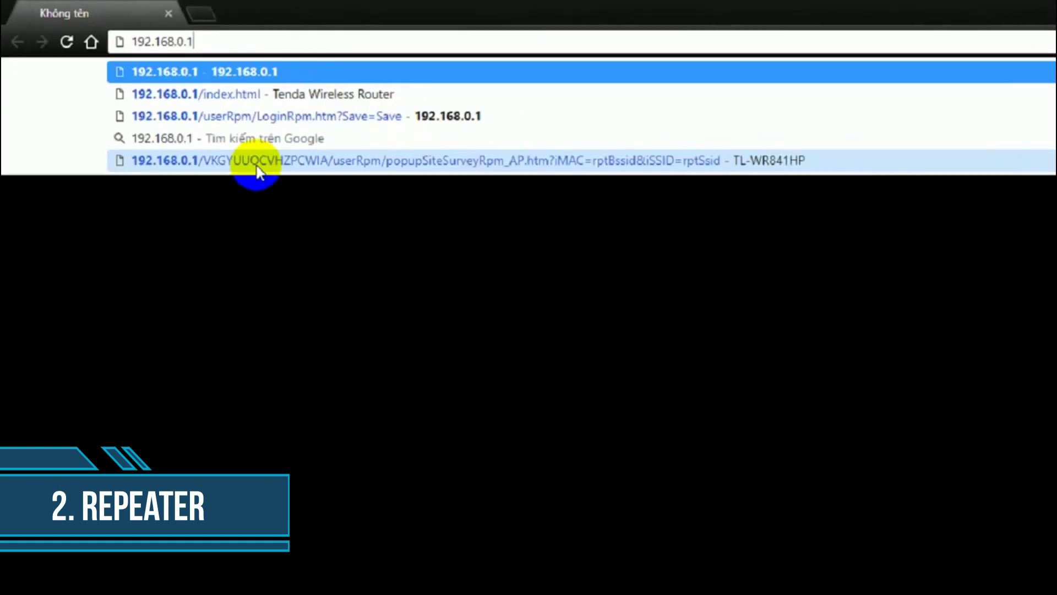
key("Return")
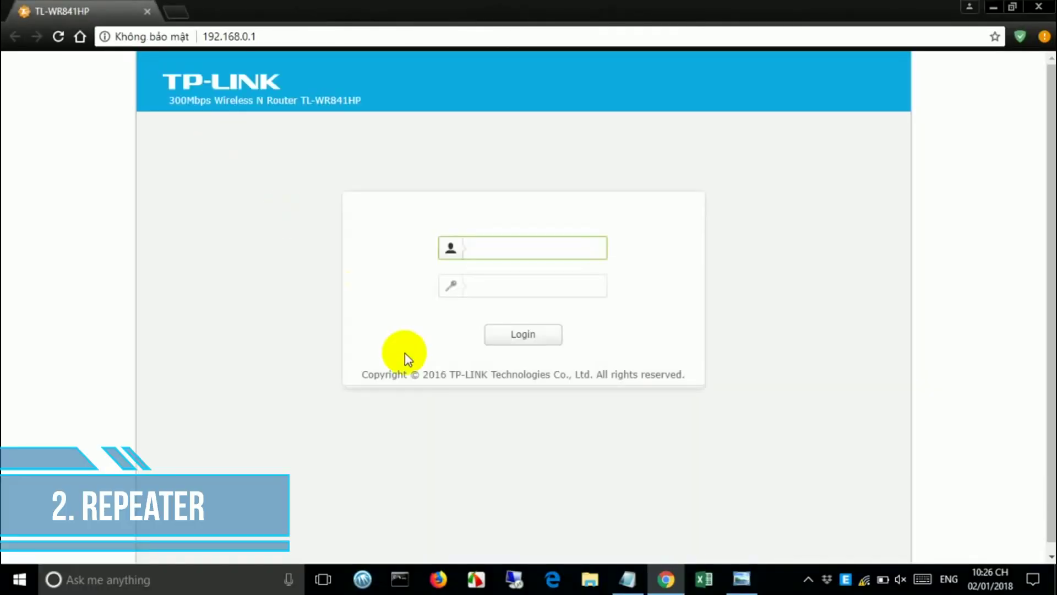
- Log in to the router using the username and password noted in Notepad
left_click(627, 578)
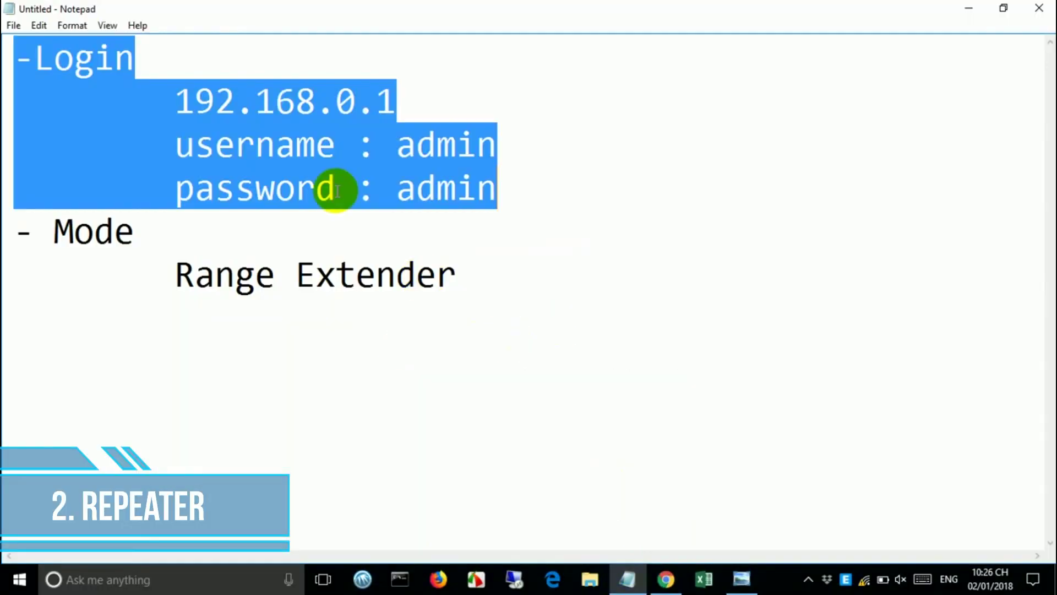
left_click_drag(175, 145, 512, 204)
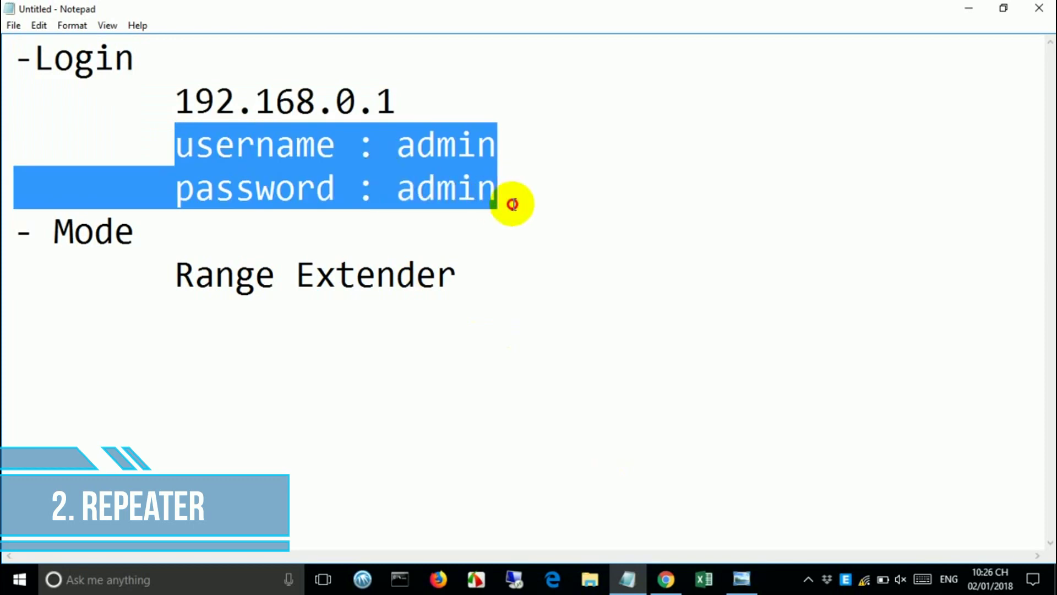
left_click(968, 9)
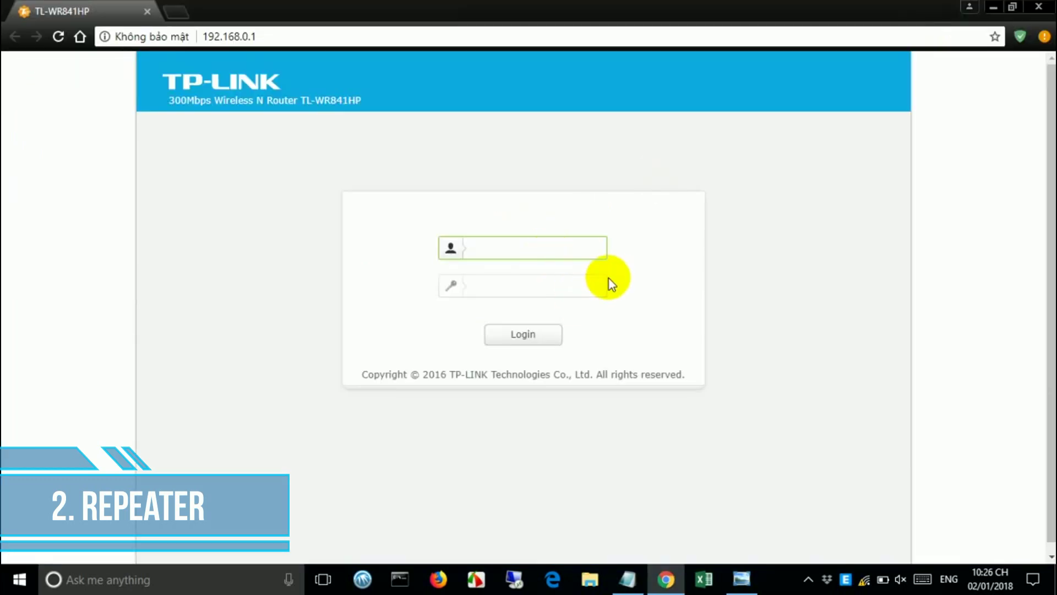
type("admin")
key("Tab")
type("admin")
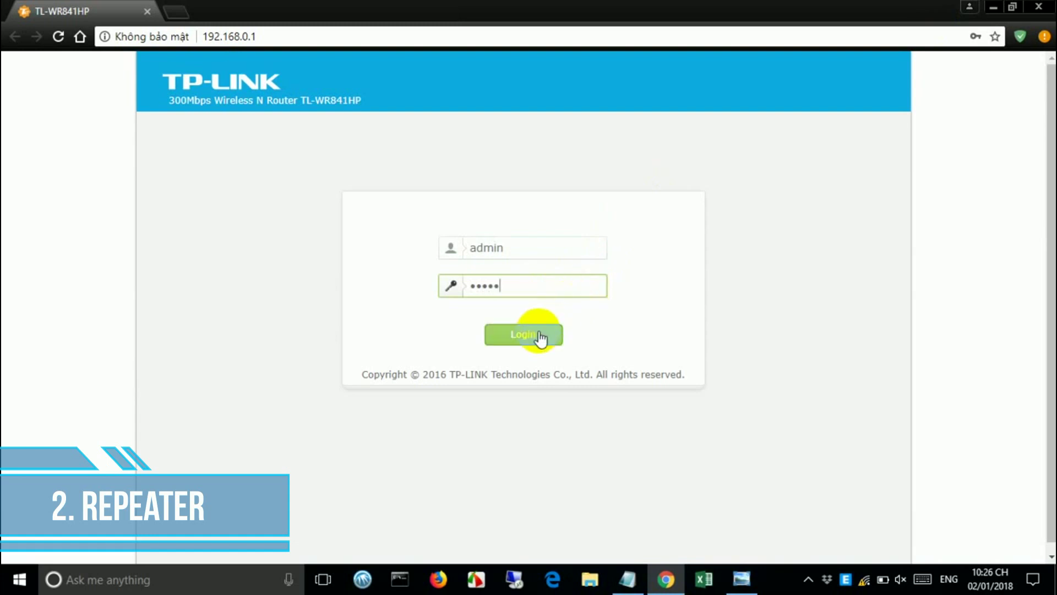
left_click(542, 339)
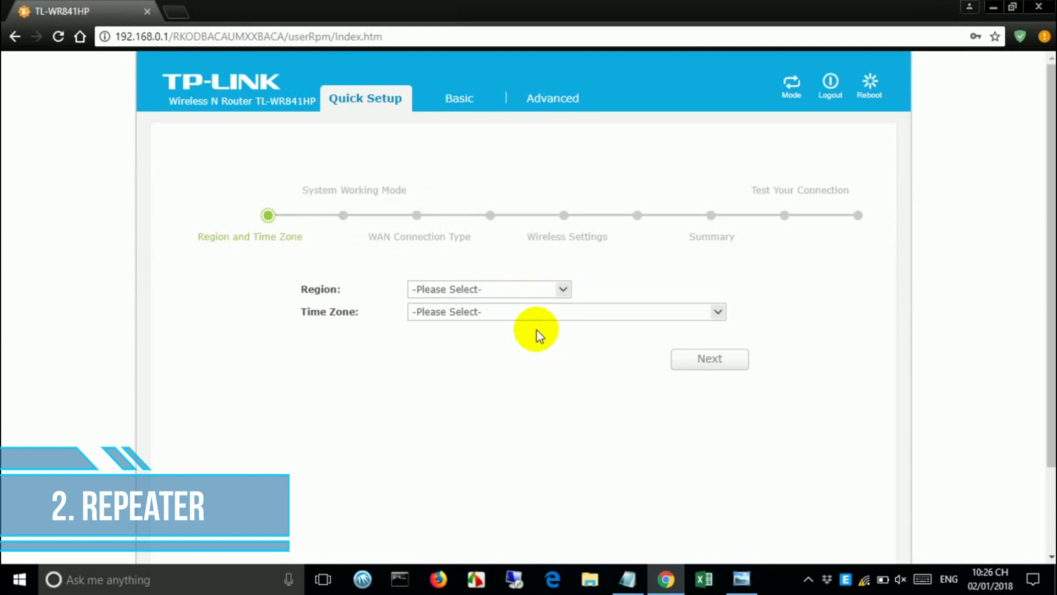
- Set the Quick Setup region to United States
left_click(564, 291)
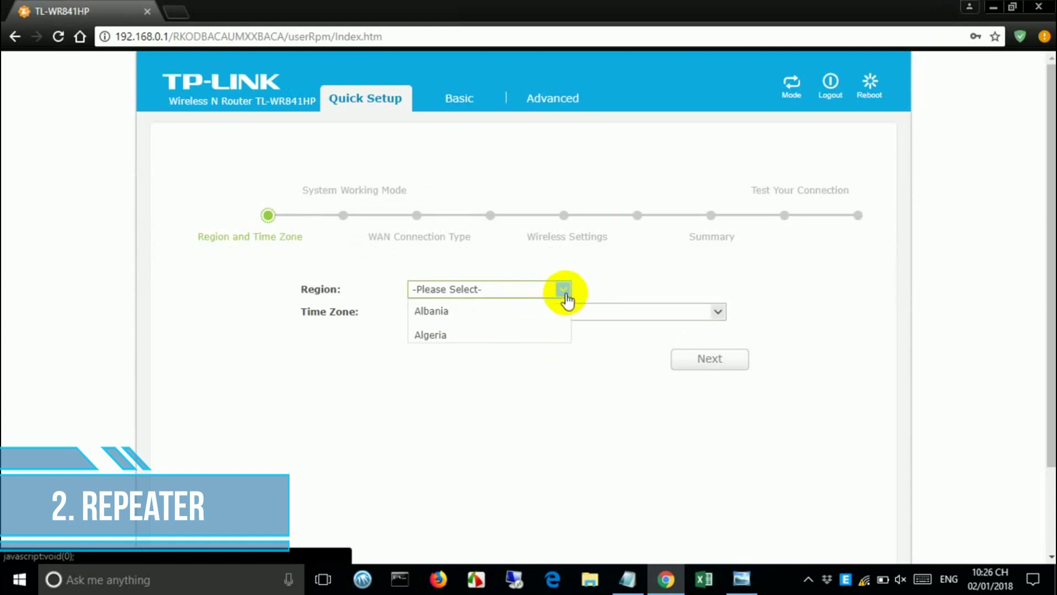
left_click_drag(565, 312, 569, 427)
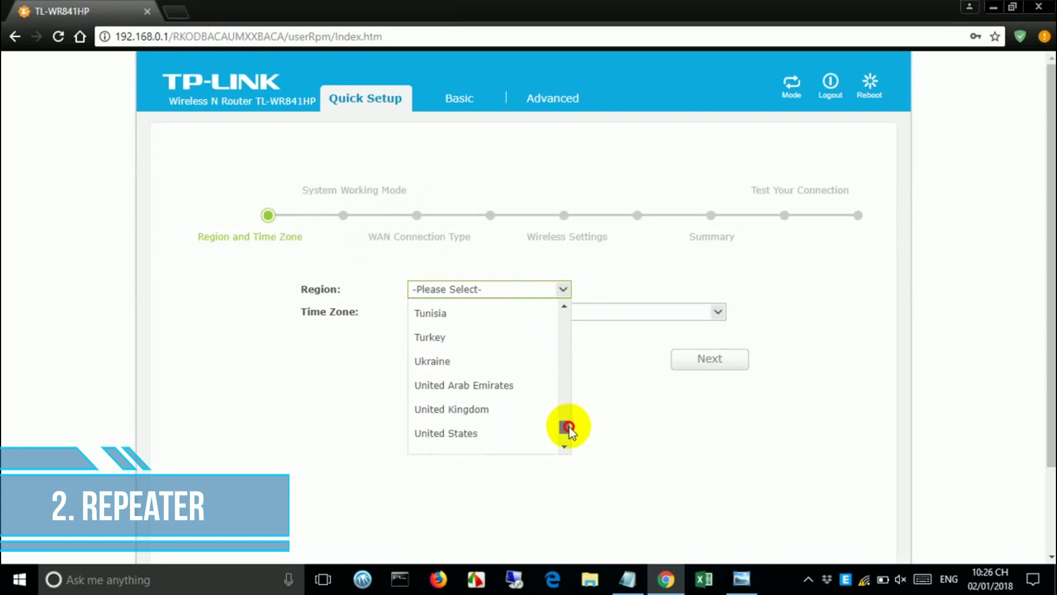
left_click(529, 433)
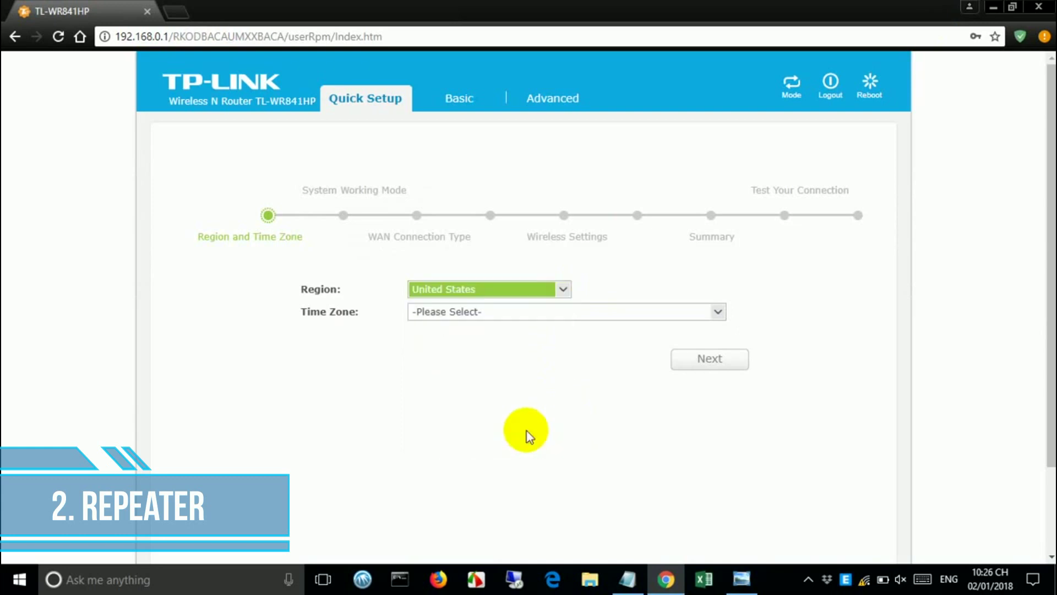
- Set the time zone to (GMT-10:00) Hawaii and continue to System Working Mode
left_click(550, 312)
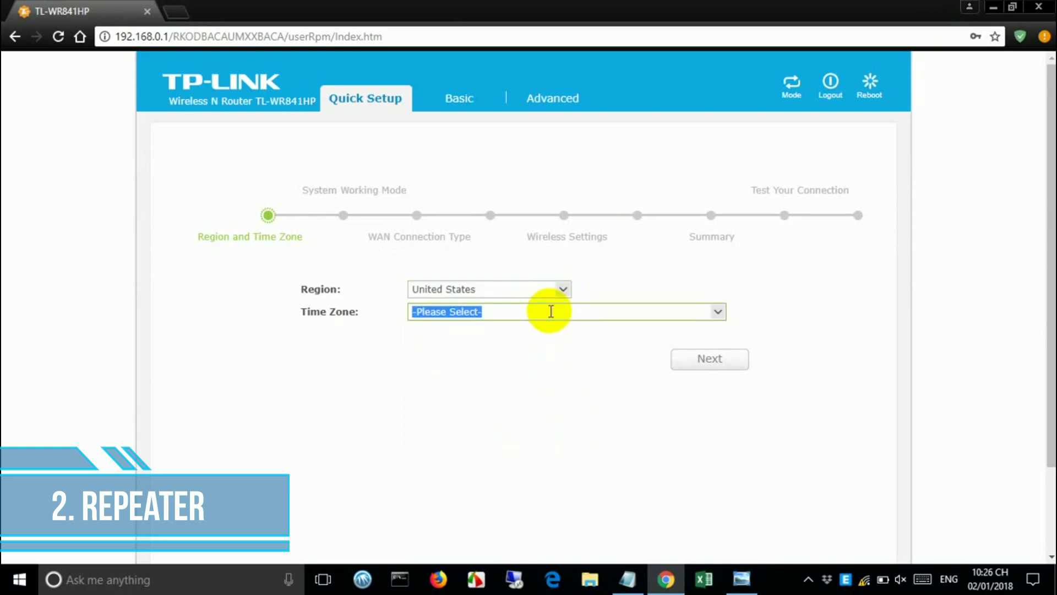
left_click(717, 312)
left_click_drag(717, 349, 698, 458)
left_click_drag(698, 463, 736, 365)
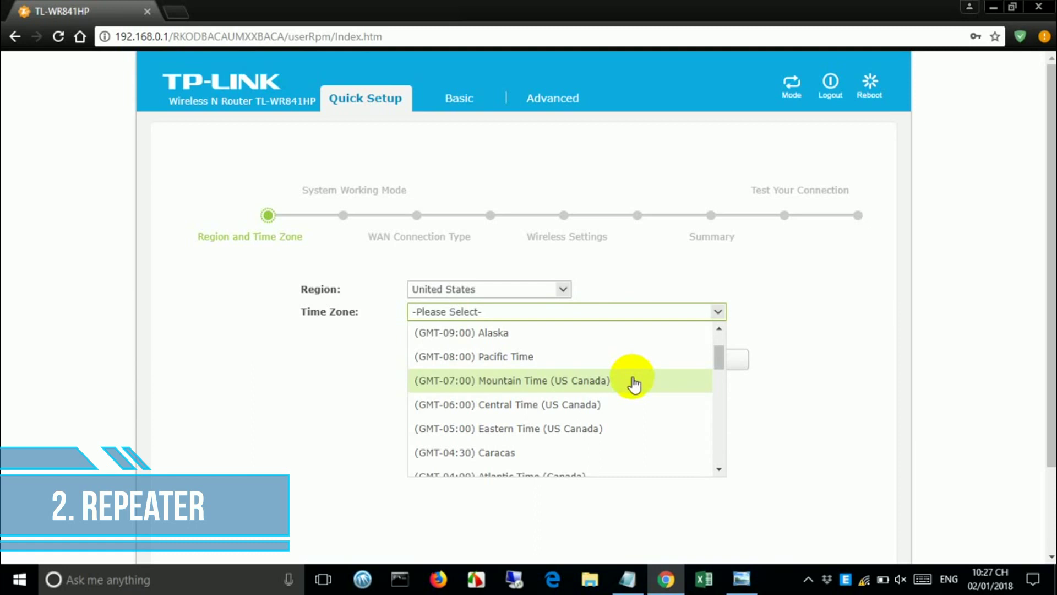
left_click_drag(719, 358, 720, 340)
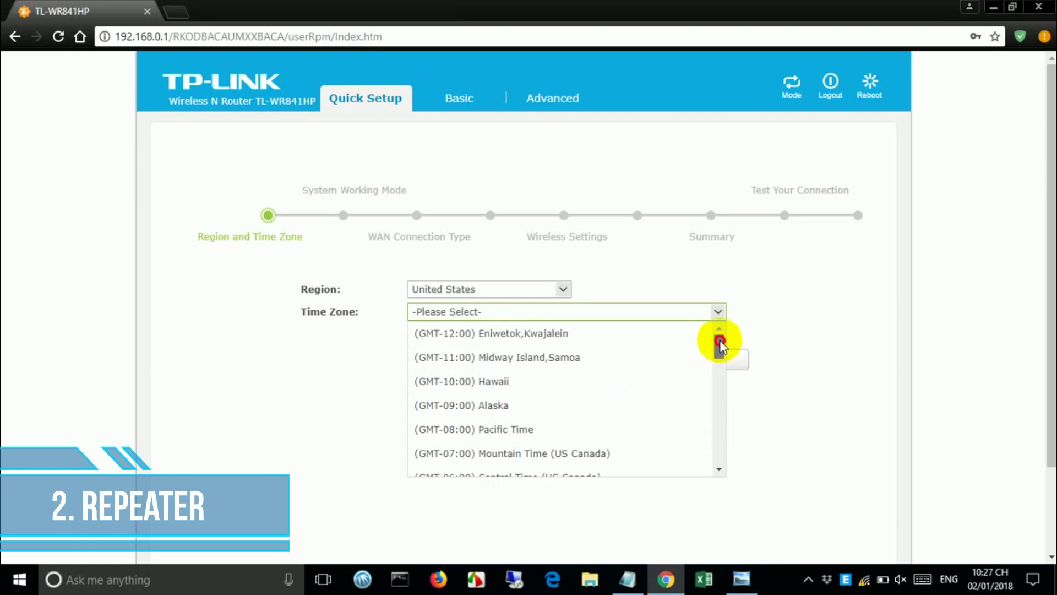
left_click_drag(719, 340, 720, 341)
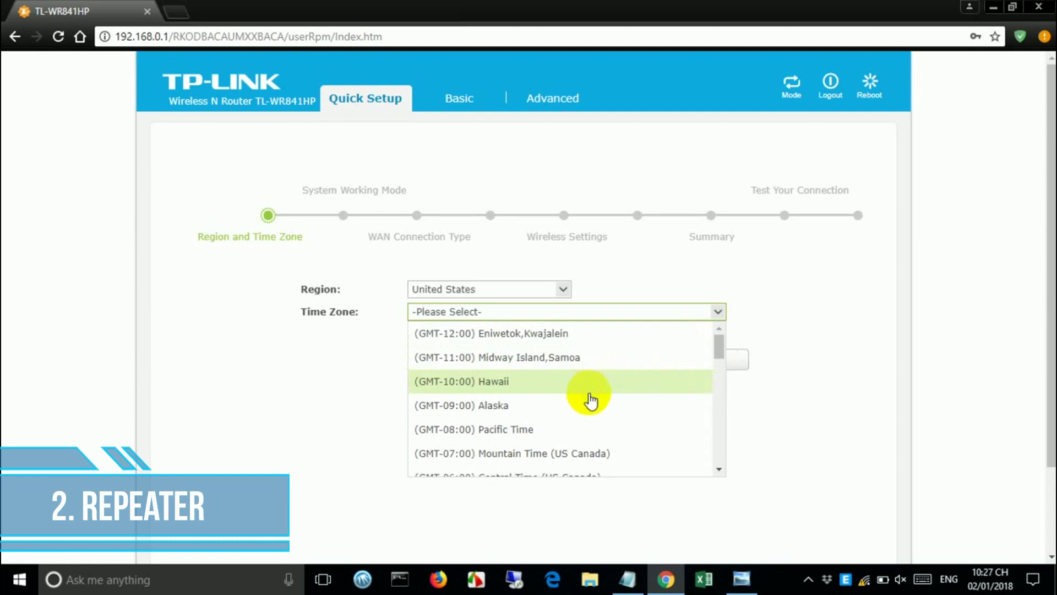
left_click(590, 386)
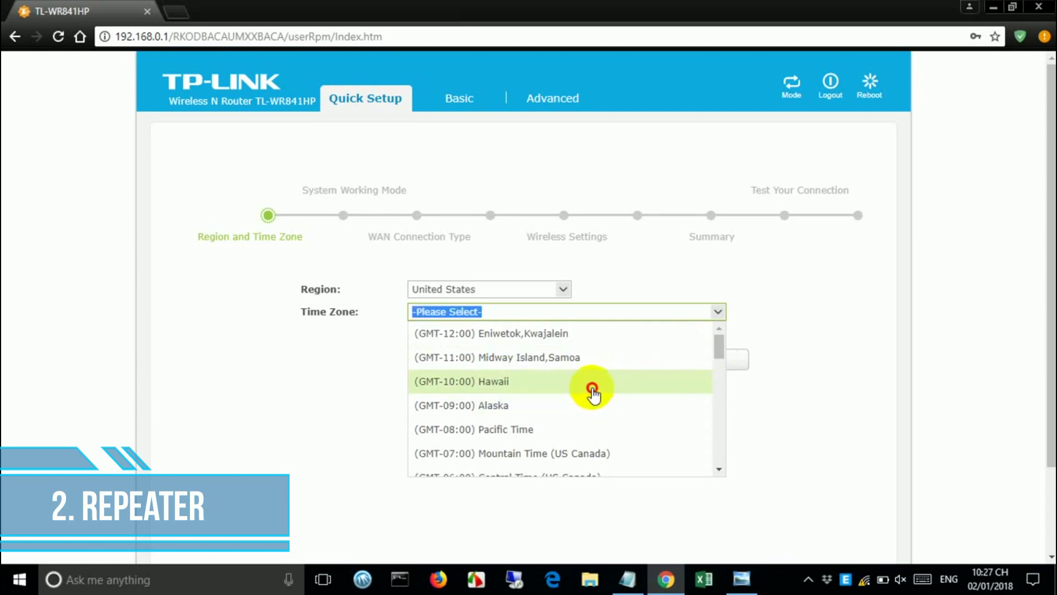
left_click(707, 367)
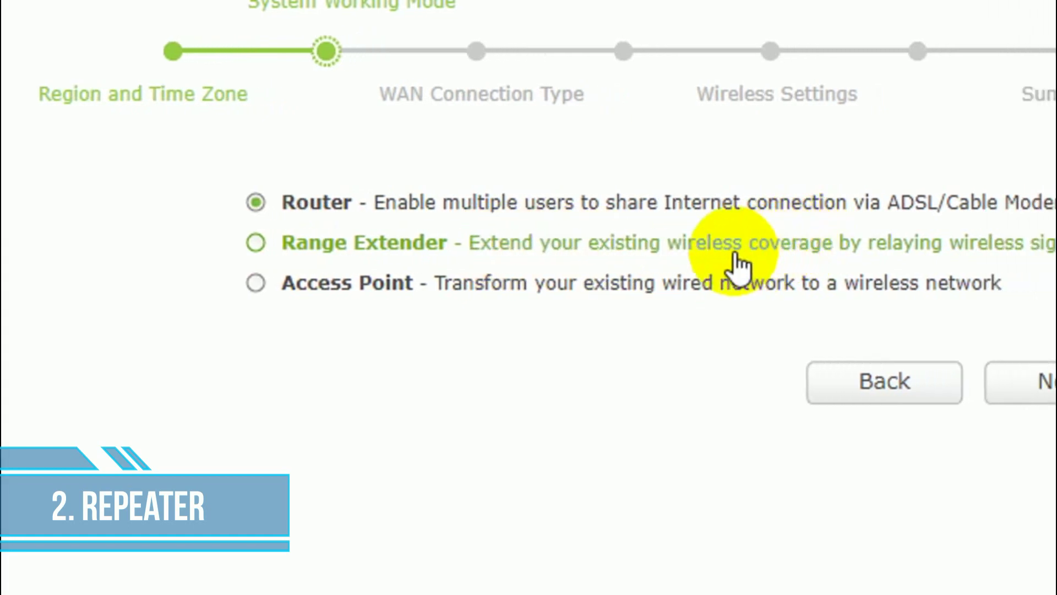
- Choose Range Extender mode and pick NetVN from the wireless survey as the root network
left_click(315, 242)
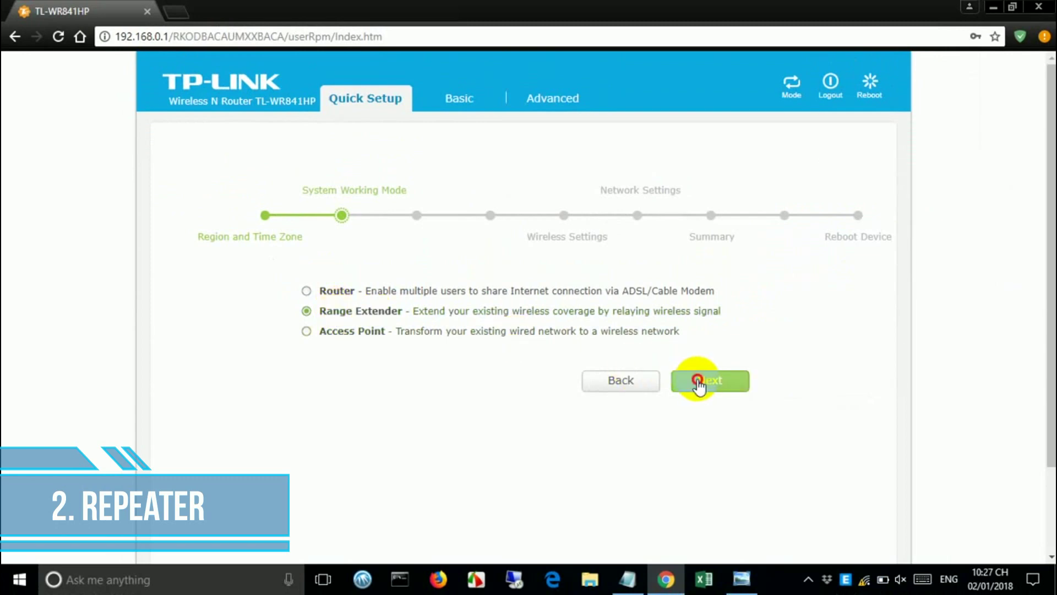
left_click(1045, 381)
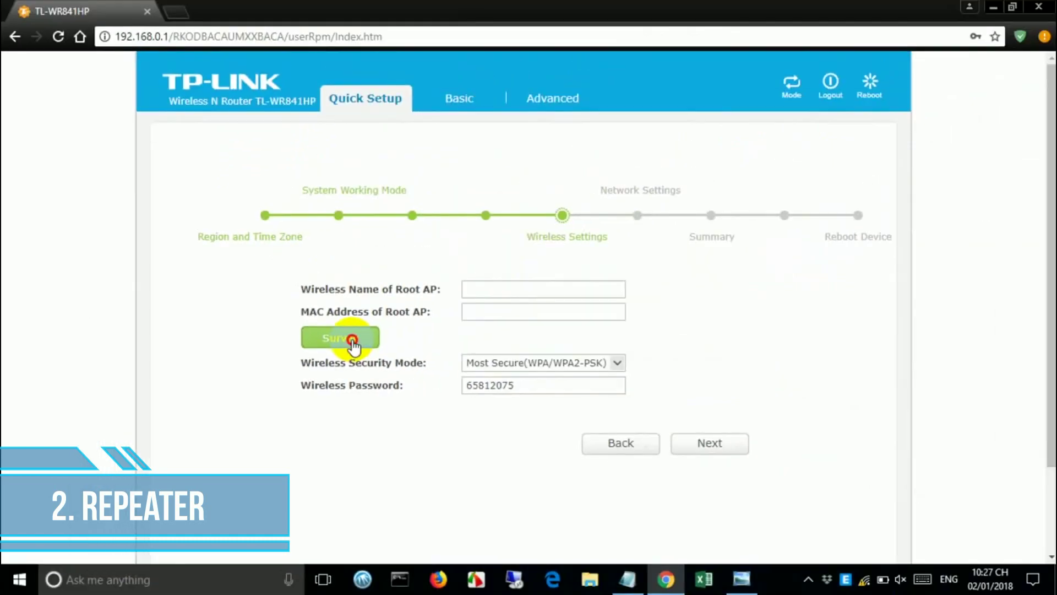
left_click(505, 288)
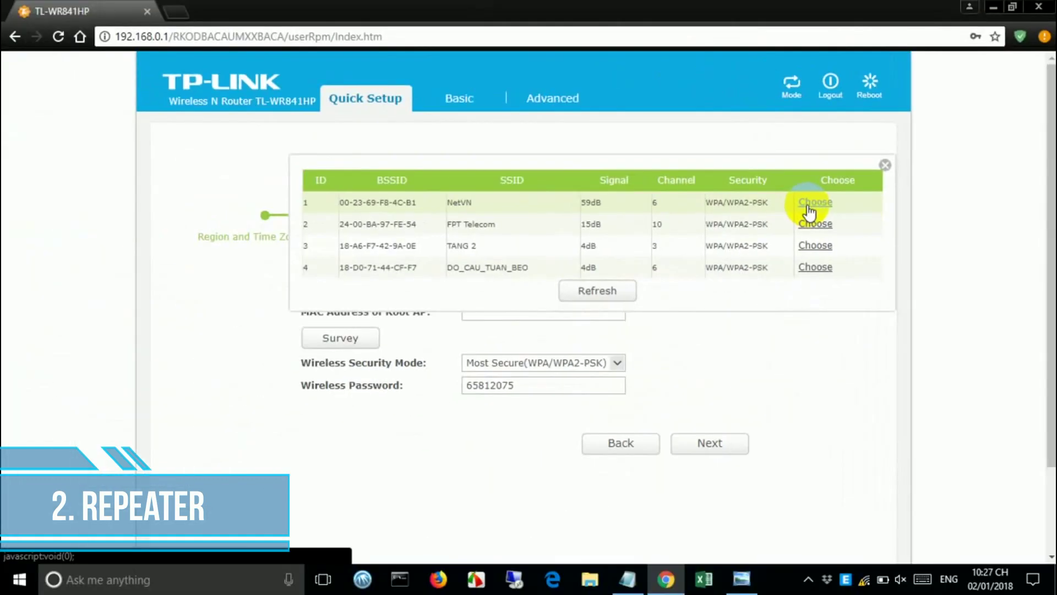
left_click(574, 302)
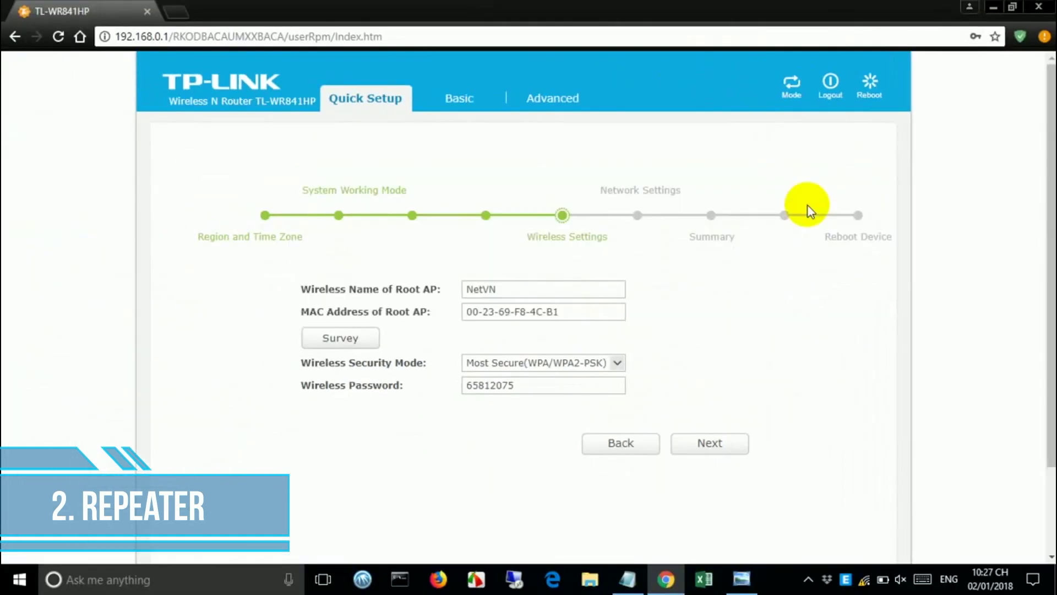
- Replace the root AP's wireless password with the new password, leaving the security mode unchanged
triple_click(543, 288)
triple_click(586, 302)
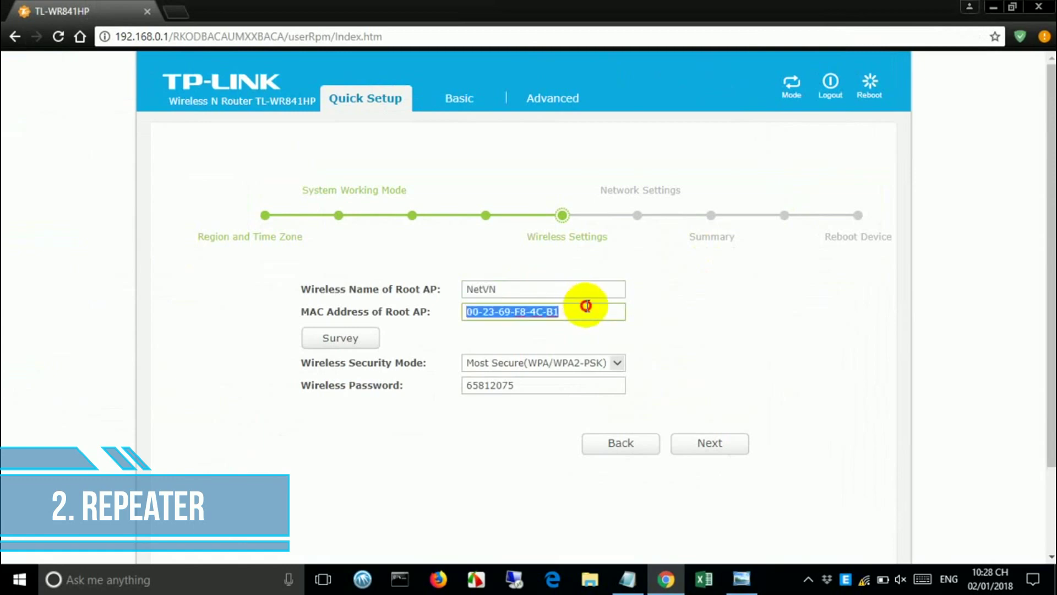
left_click(553, 383)
double_click(551, 385)
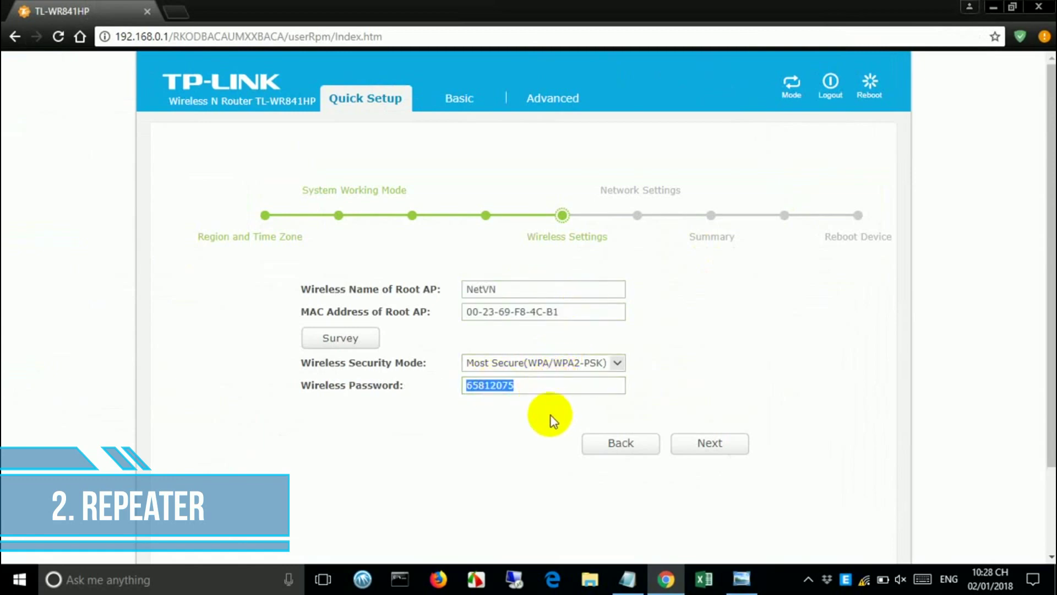
type("Root ")
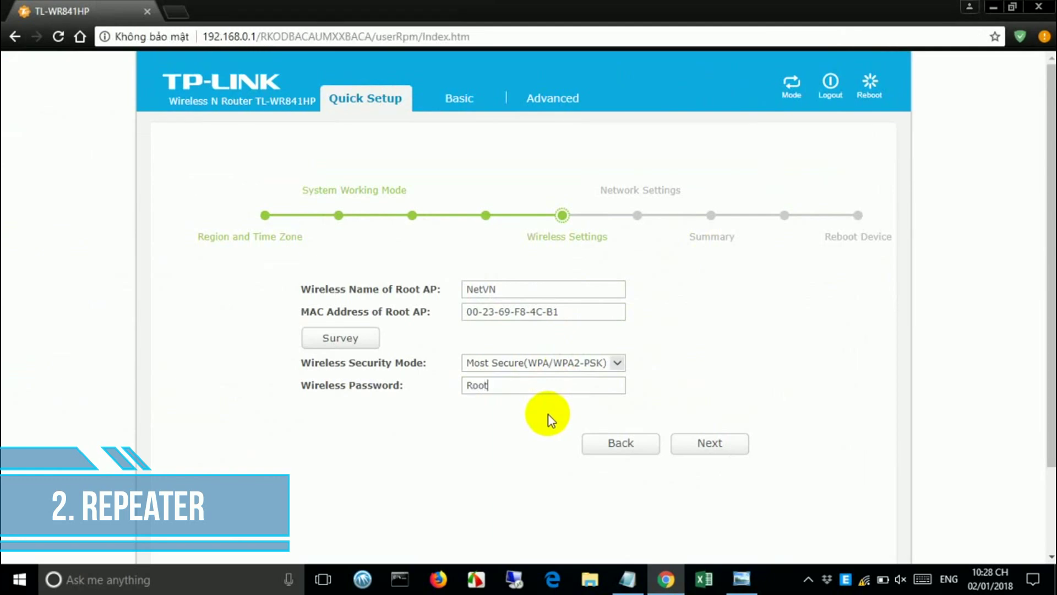
type("AP Passwords")
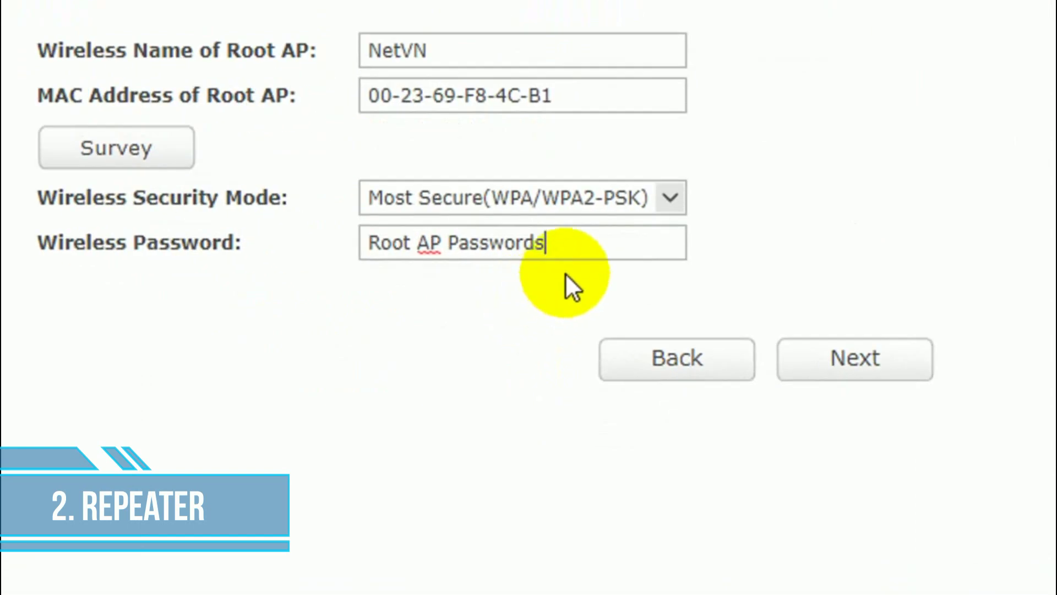
left_click_drag(581, 252, 346, 255)
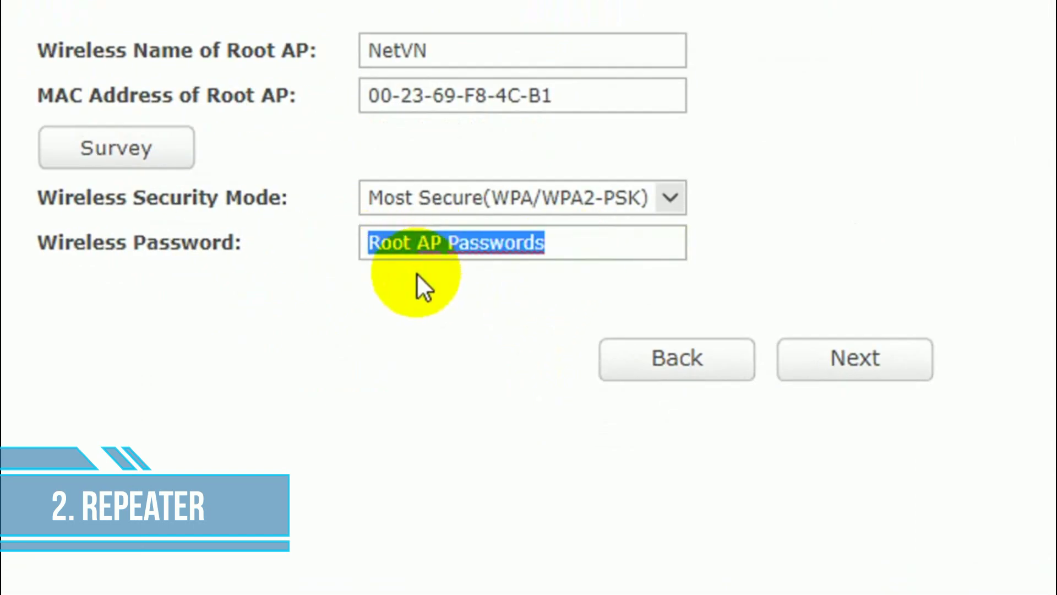
type("123")
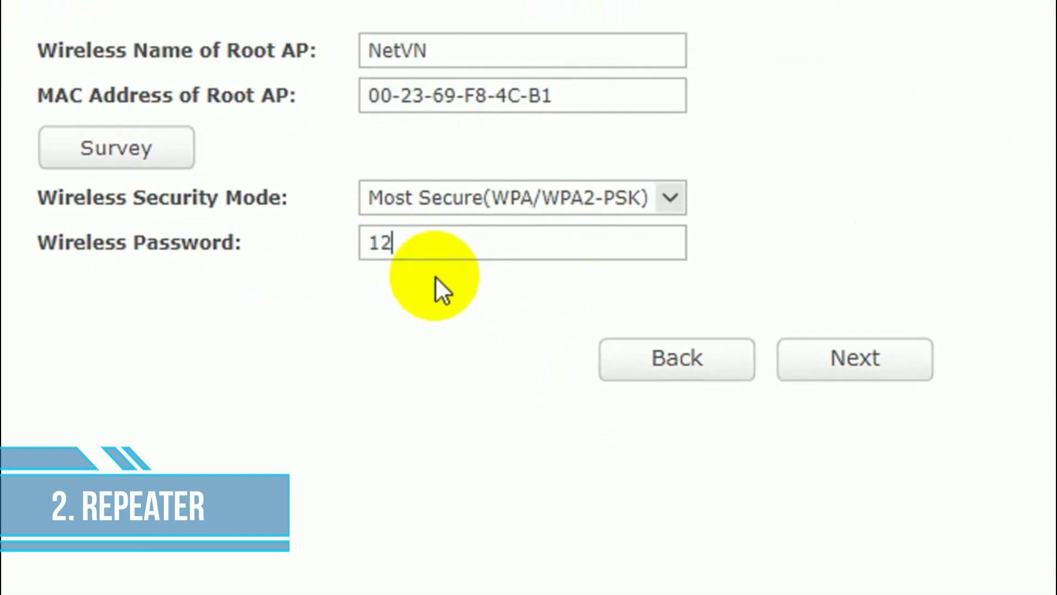
type("456789")
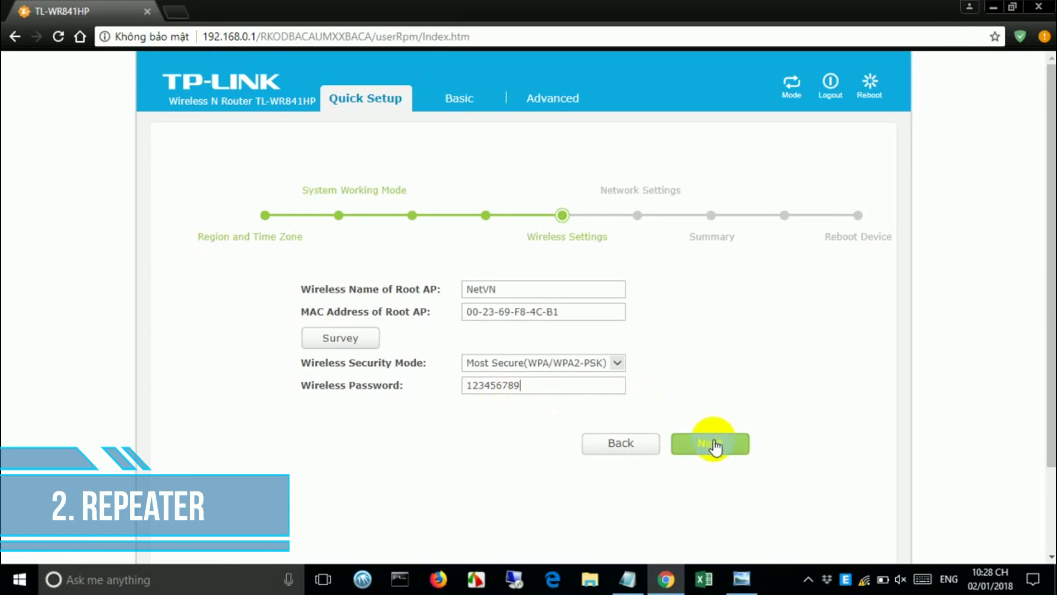
left_click(618, 363)
left_click(620, 363)
- Advance to the Summary, check Range Extender mode with root network NetVN, and save
left_click(697, 446)
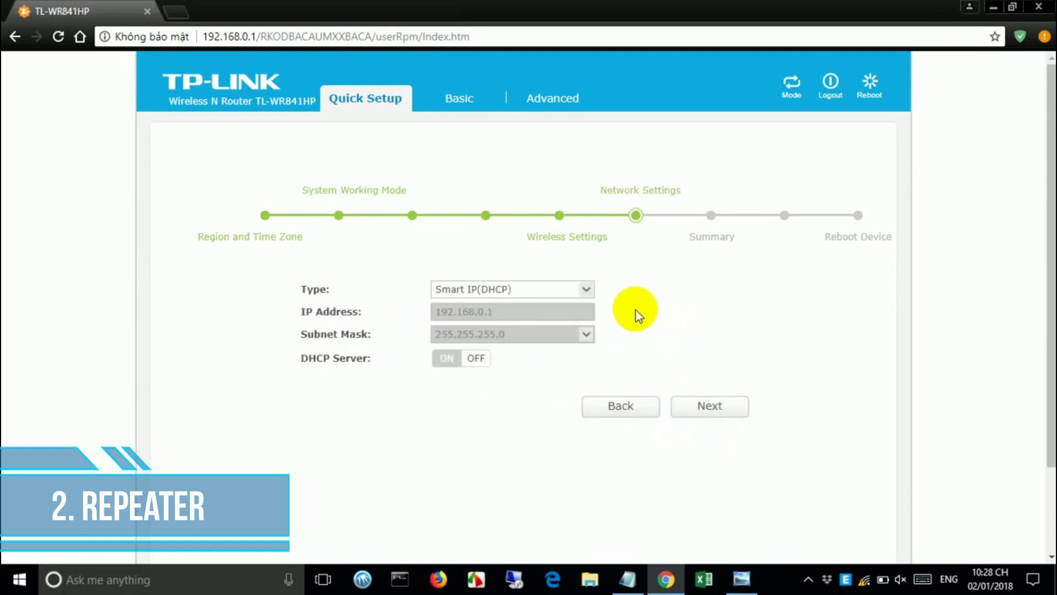
left_click(694, 413)
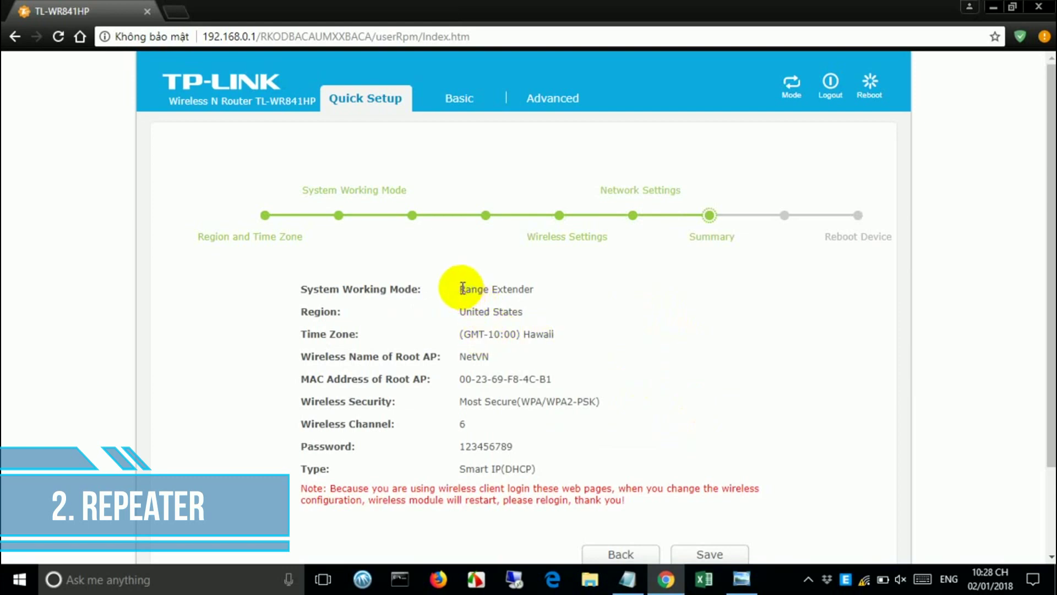
left_click_drag(457, 287, 540, 291)
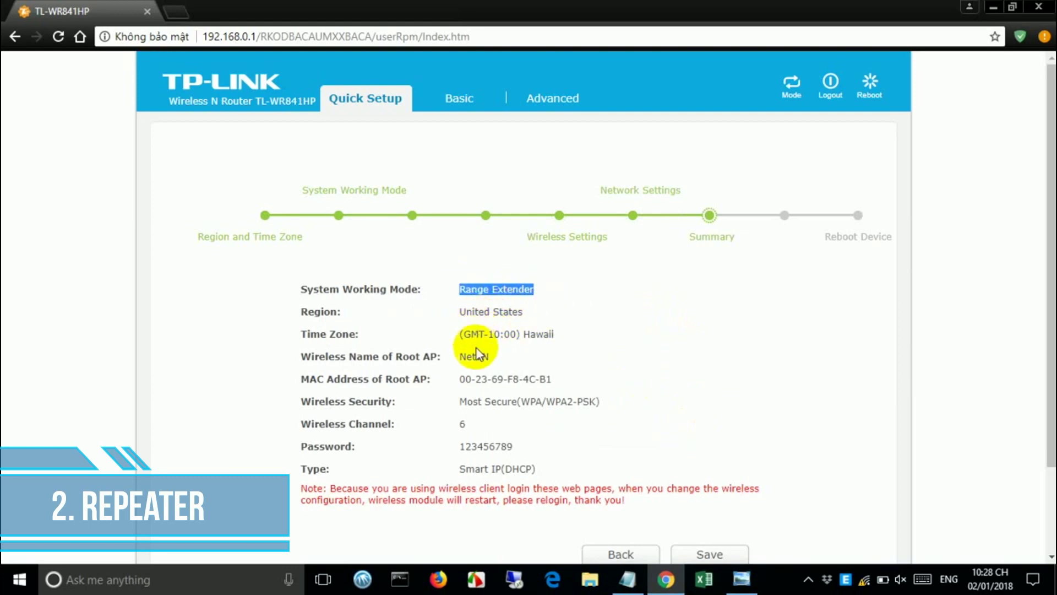
left_click_drag(490, 356, 458, 357)
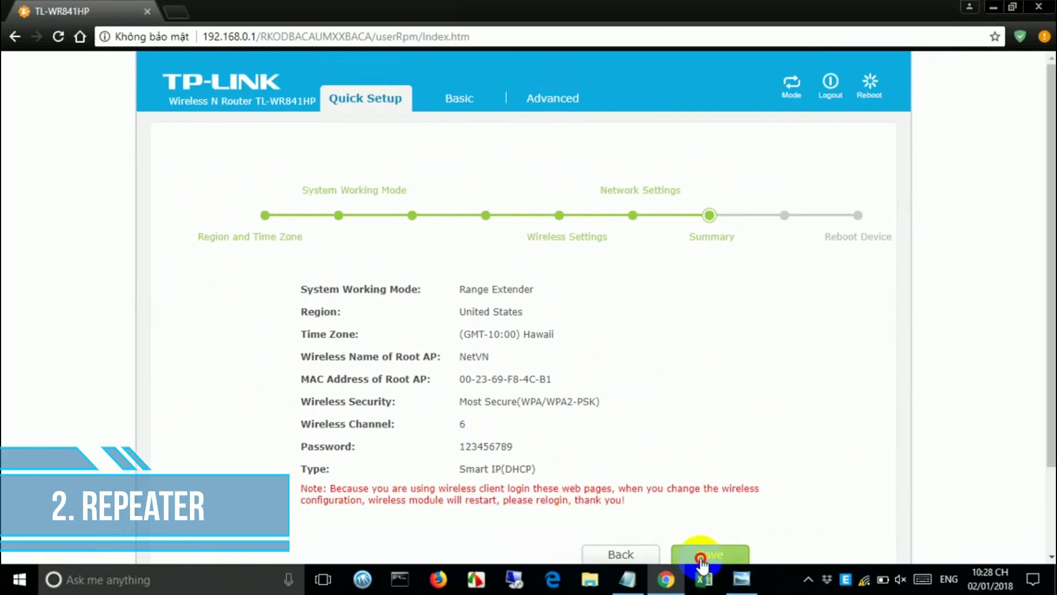
left_click(953, 514)
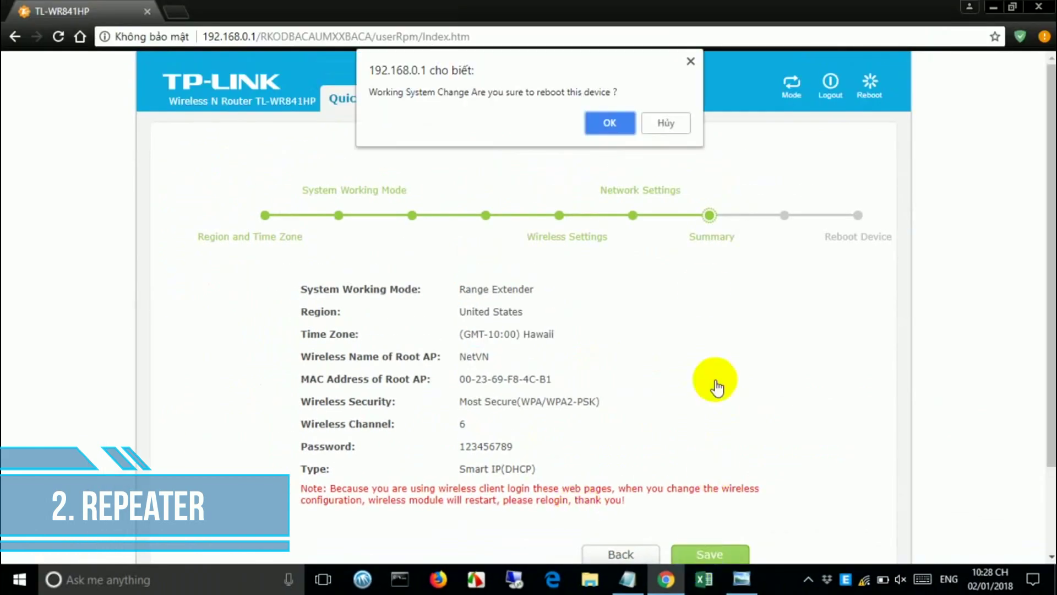
- Confirm the device reboot and check the Wi-Fi network list while it restarts
left_click(609, 123)
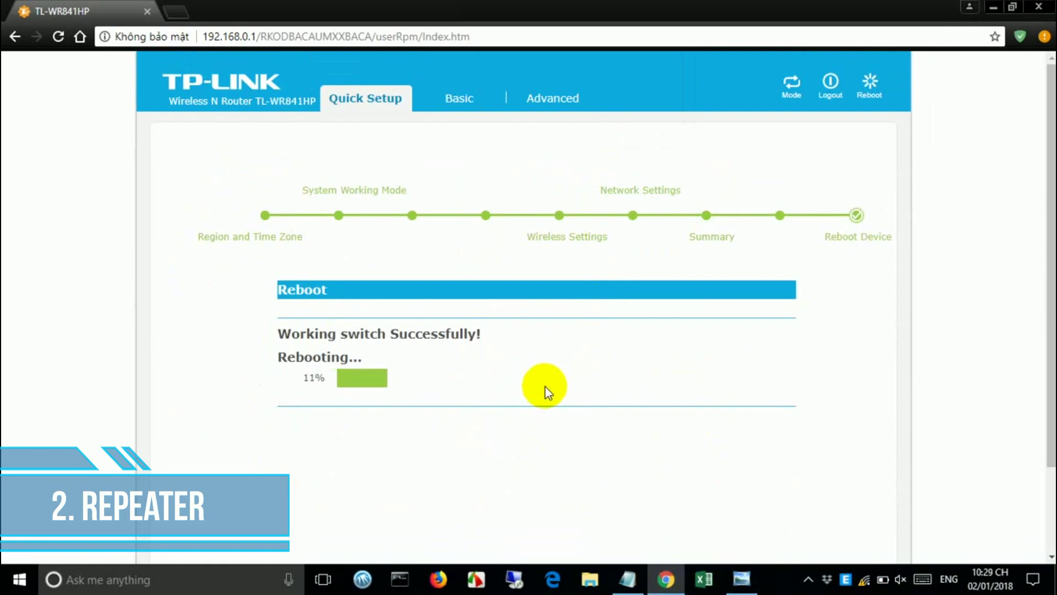
left_click(867, 581)
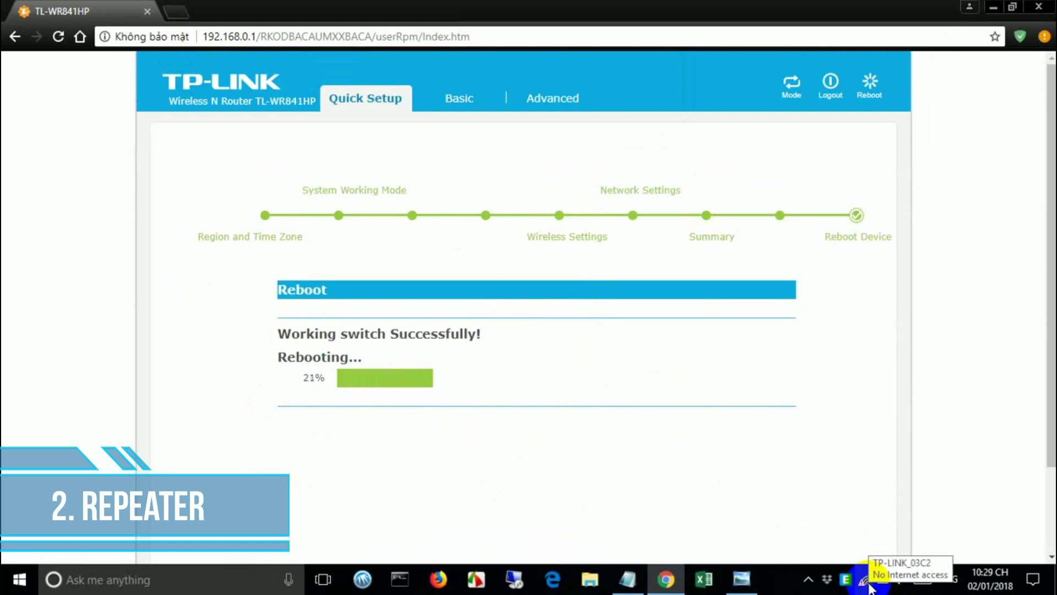
left_click(867, 585)
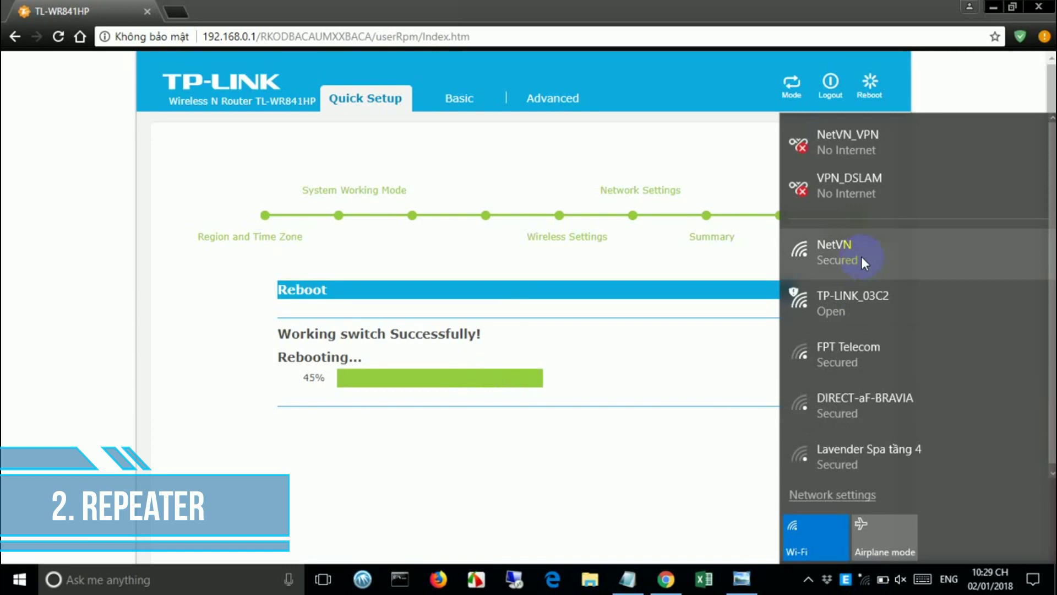
left_click(713, 397)
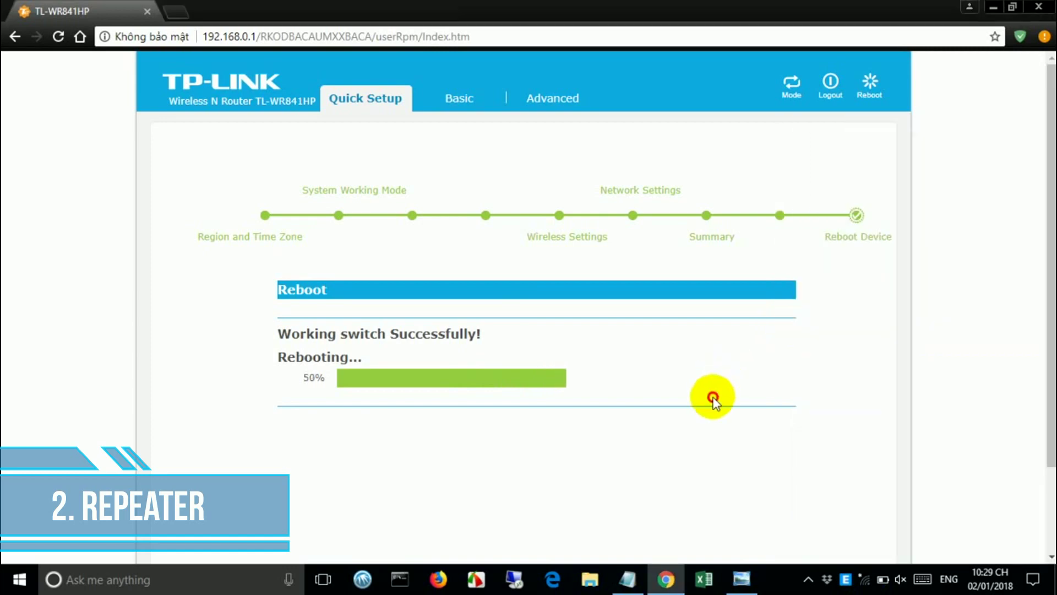
left_click(867, 583)
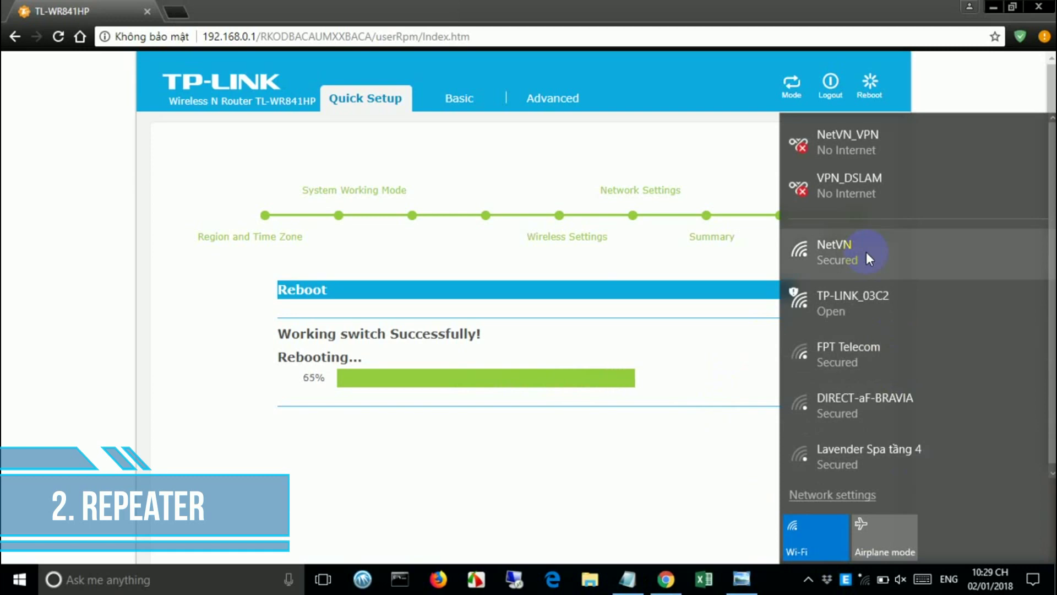
left_click(717, 435)
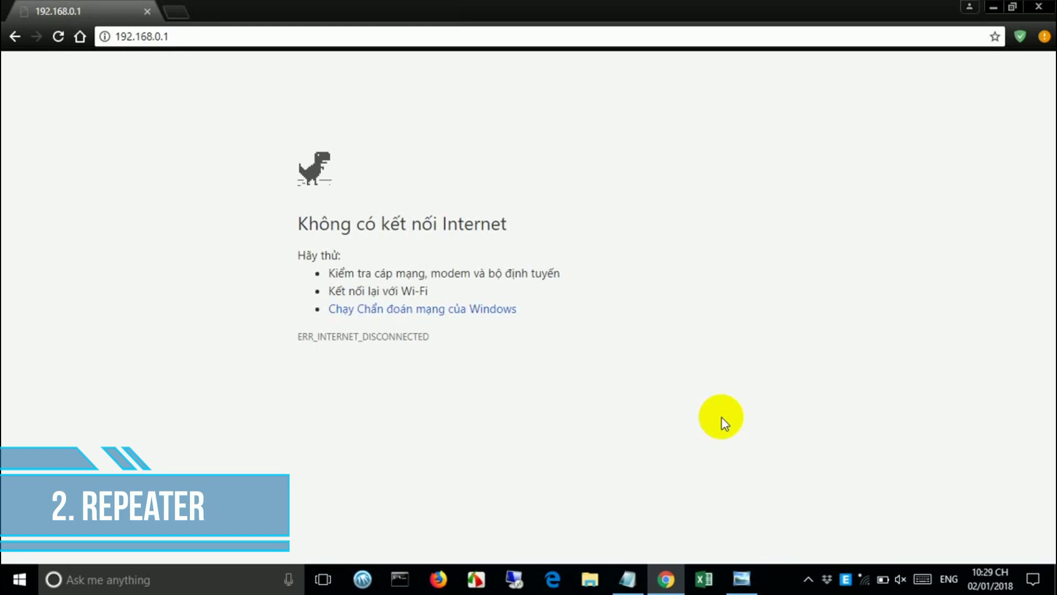
- Connect the PC to the NetVN Wi-Fi network with its security key
left_click(874, 582)
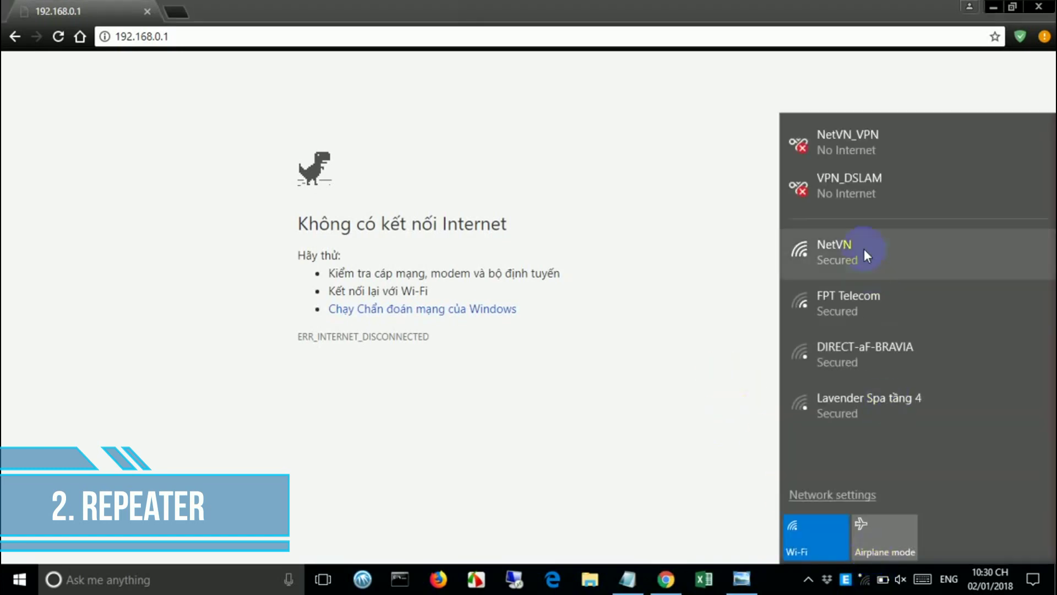
left_click(864, 249)
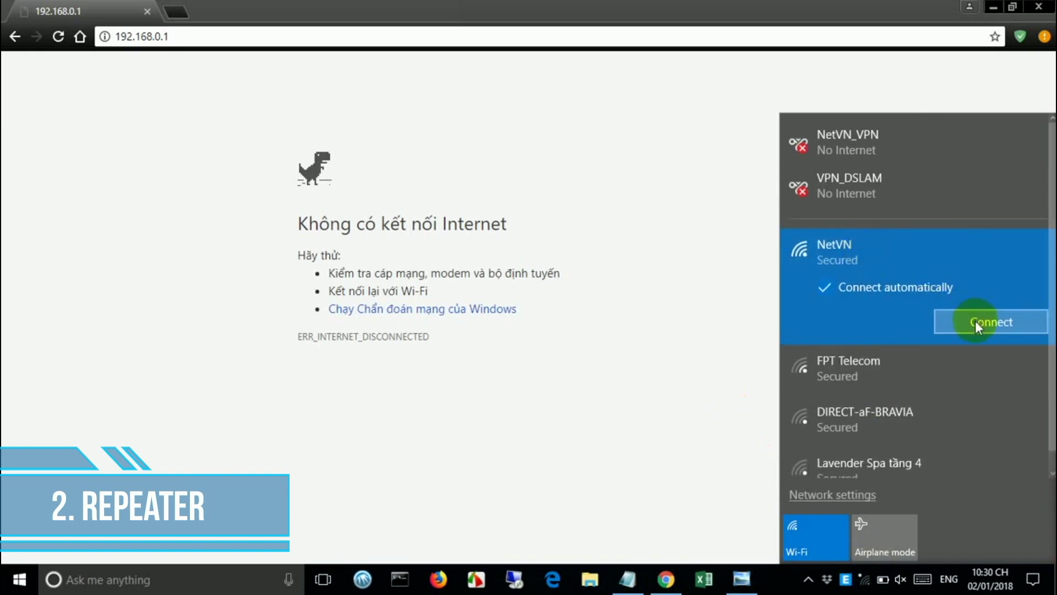
left_click(976, 320)
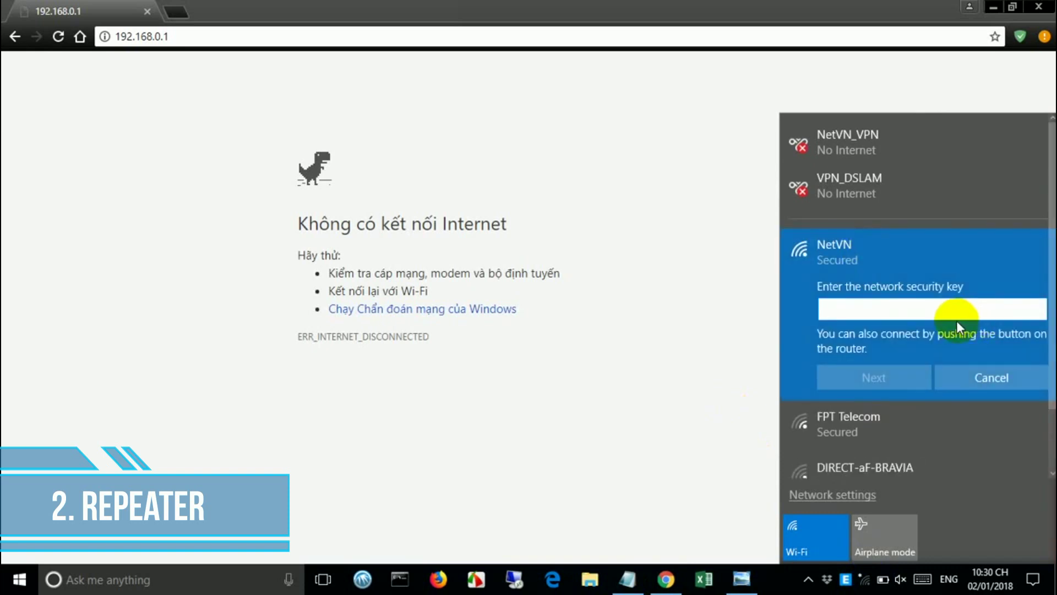
type("••••••••••")
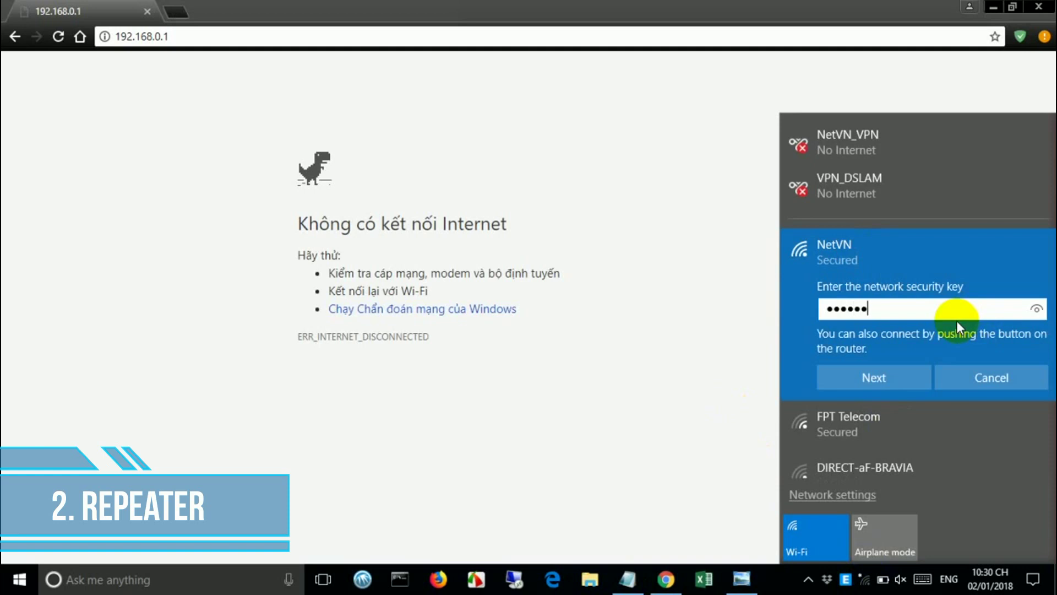
left_click(1038, 311)
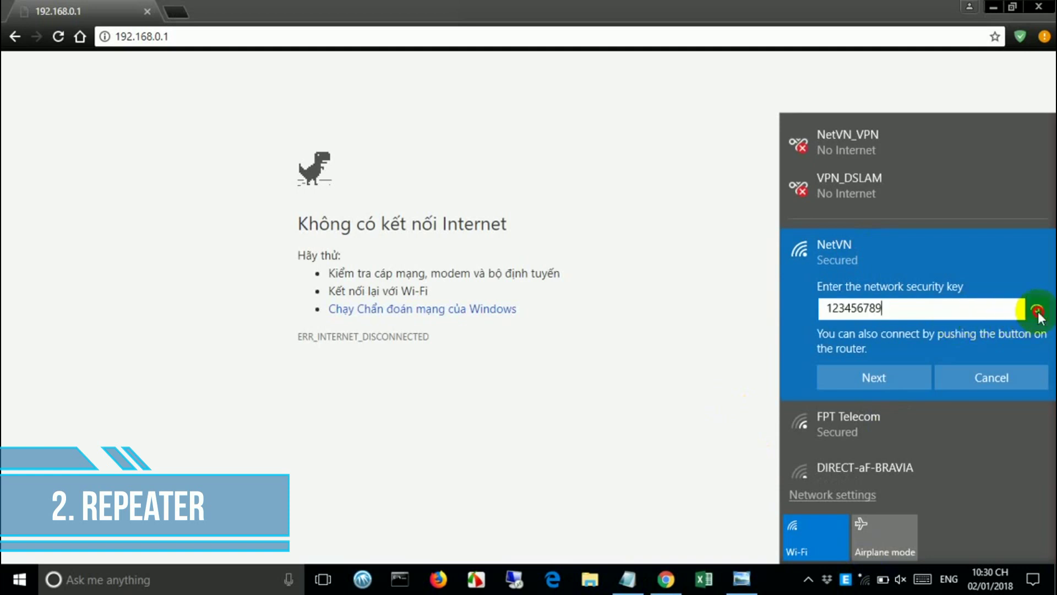
left_click(927, 376)
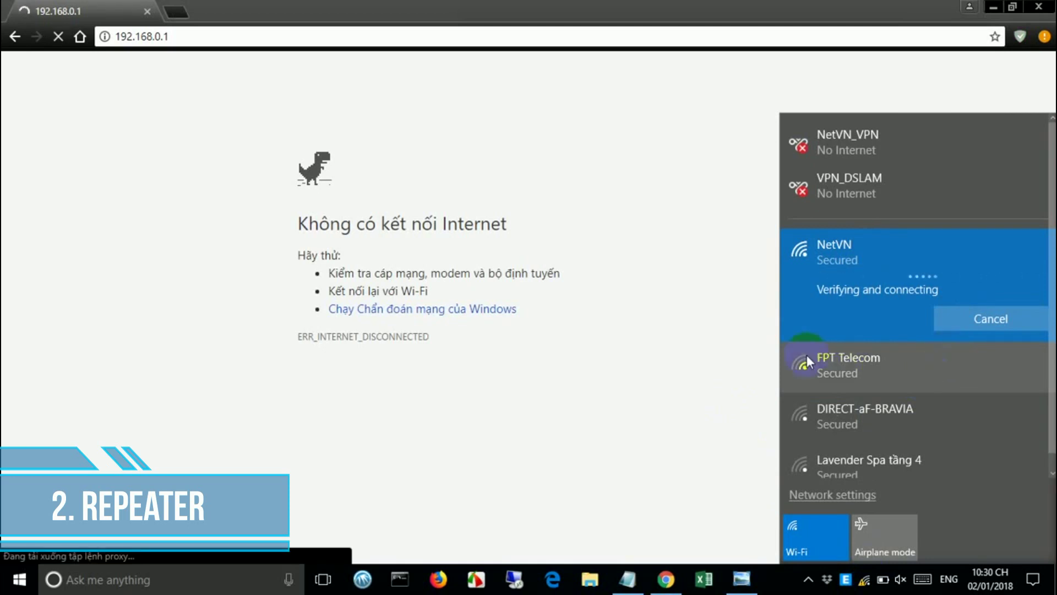
left_click(731, 352)
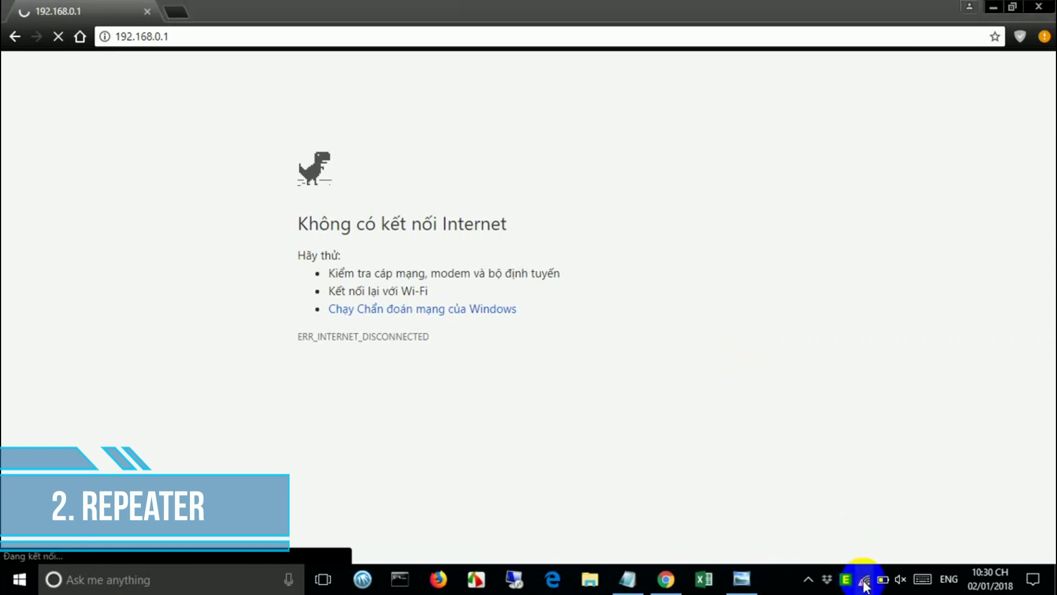
left_click(864, 579)
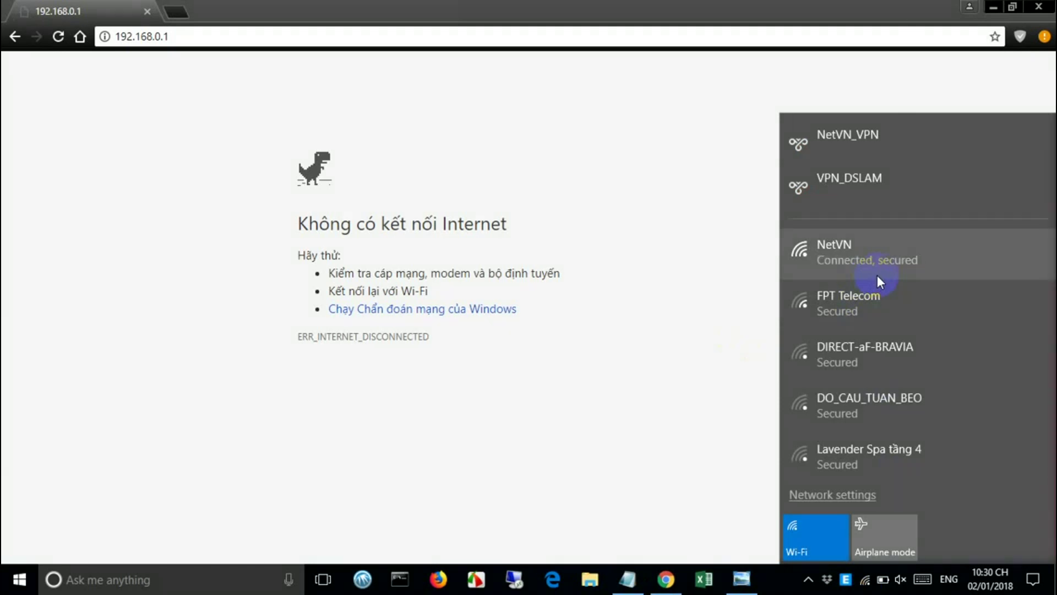
left_click(709, 291)
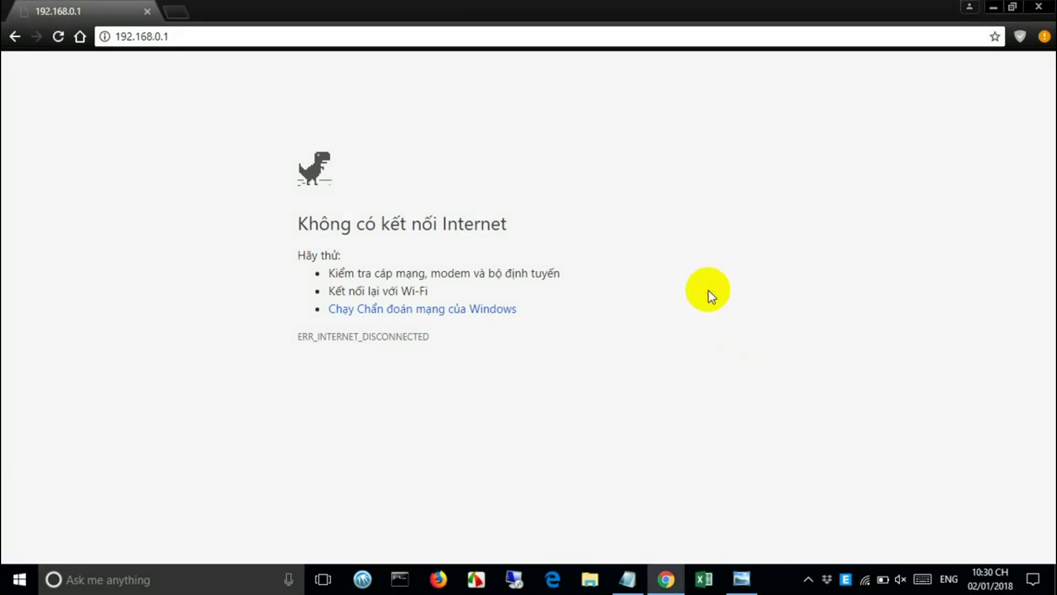
- Open YouTube in a new Chrome tab and play a video to confirm internet access
left_click(204, 37)
left_click(177, 12)
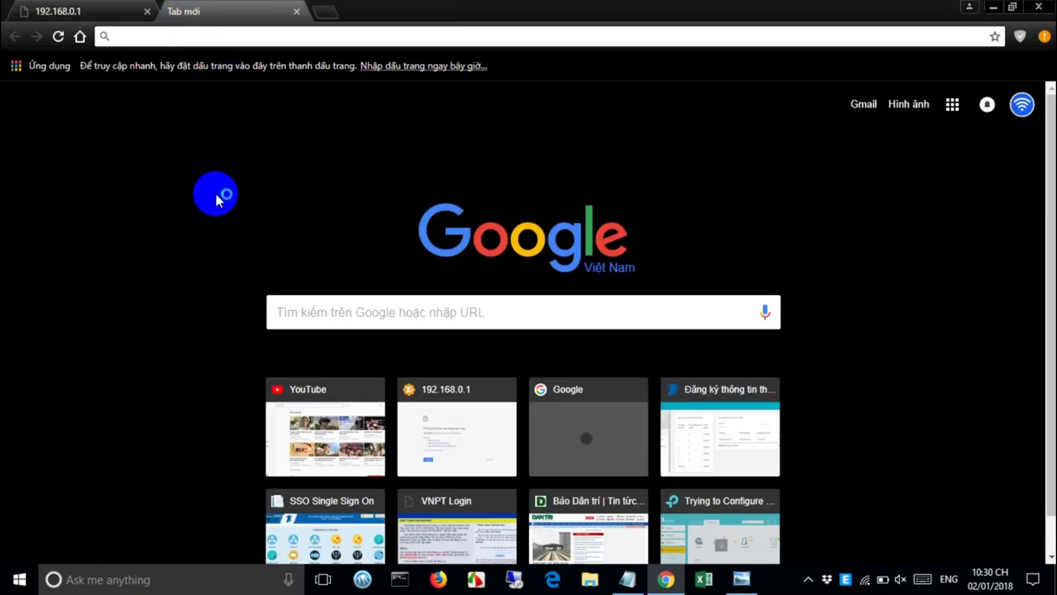
left_click(304, 428)
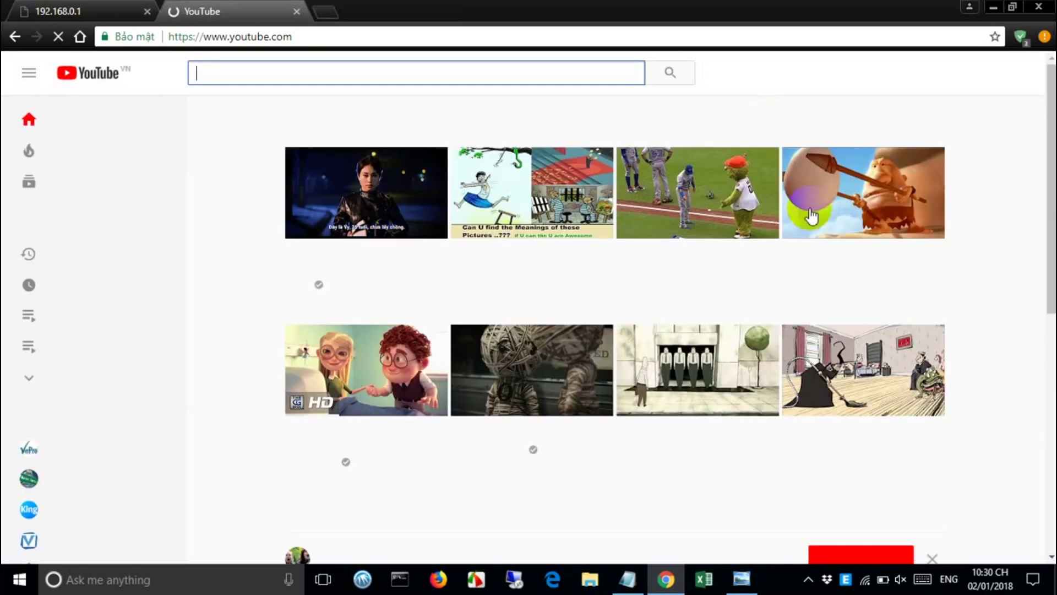
left_click(345, 384)
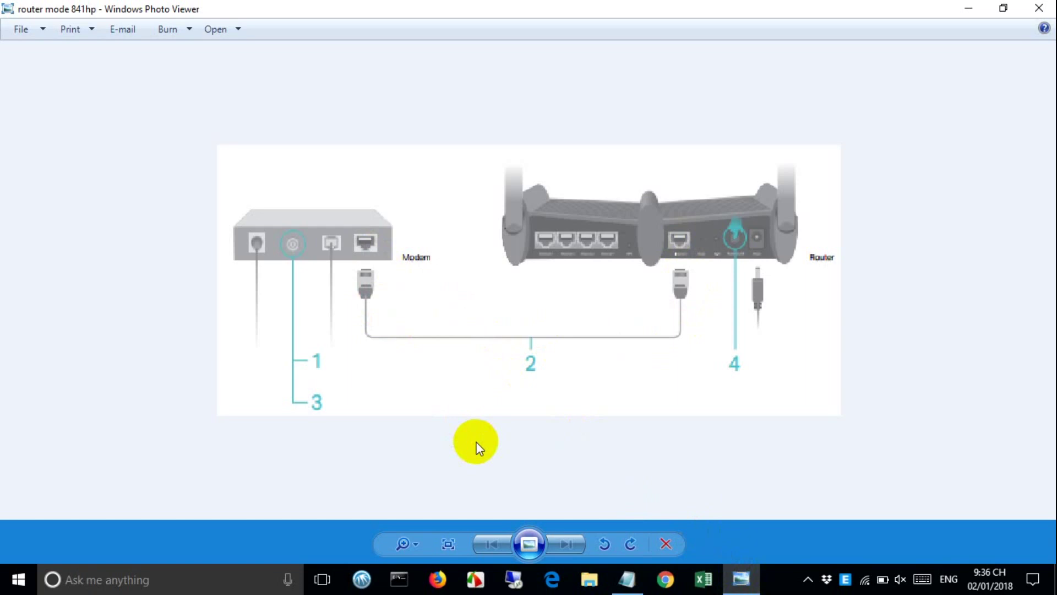
left_click(968, 10)
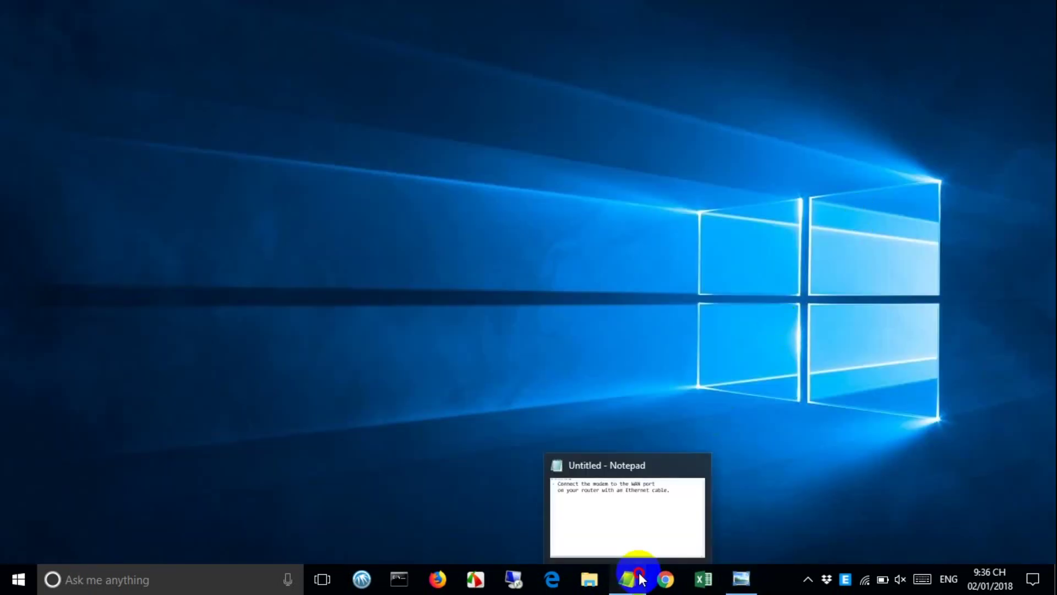
- Restore the Notepad setup notes and highlight the cabling lines, including 'Ethernet cable'
left_click(633, 577)
left_click_drag(55, 55, 724, 60)
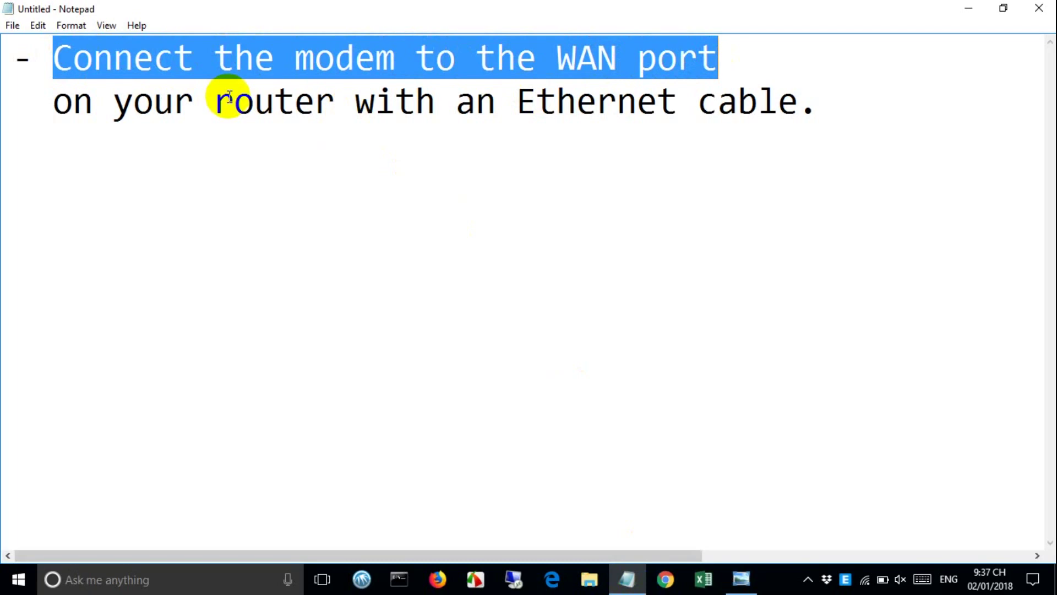
left_click_drag(59, 104, 813, 118)
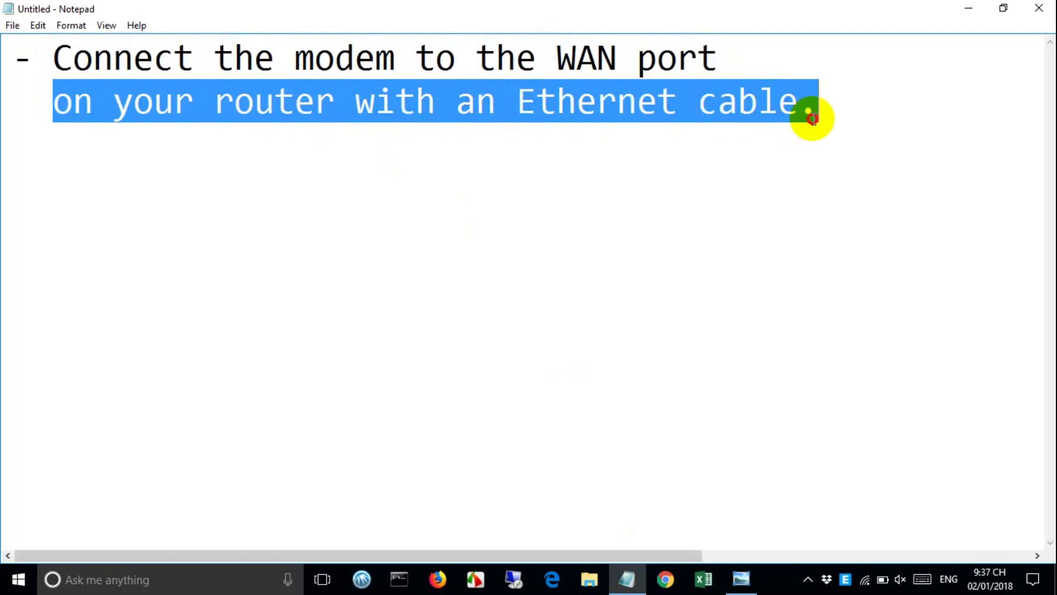
left_click_drag(520, 106, 811, 105)
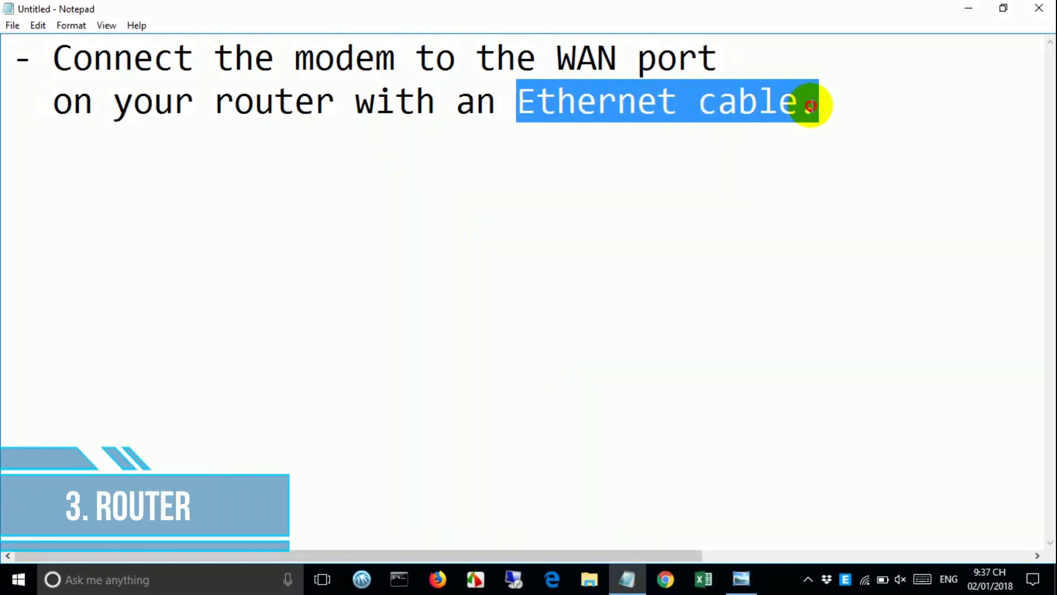
- Add a '- Login' line listing 192.168.0.1 or tplinkwifi.net to the notes
left_click(814, 100)
key("Return")
type("- Login \t")
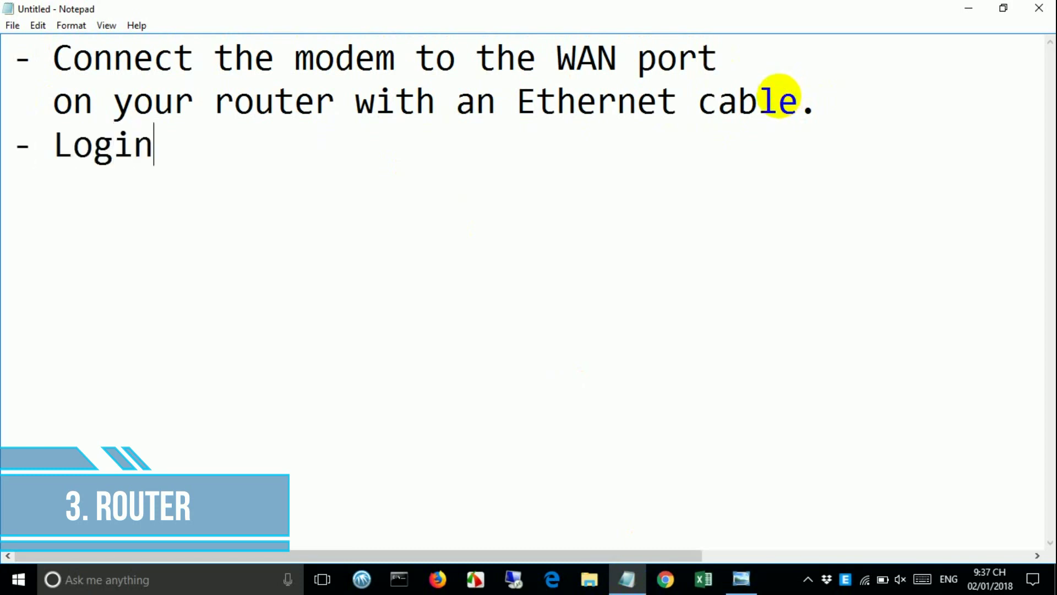
type("192.168.0.1")
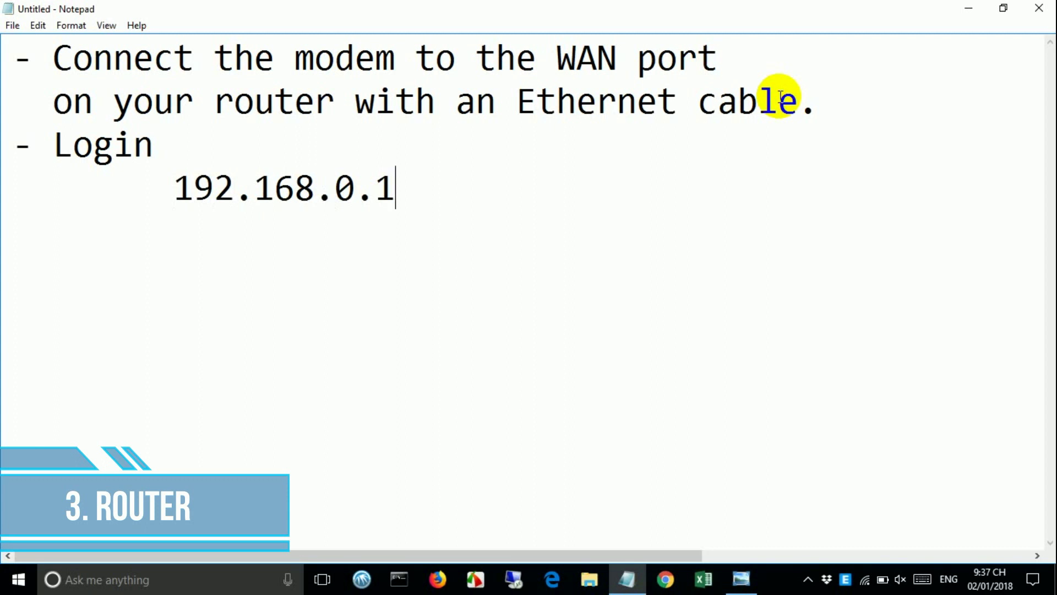
type("r tp")
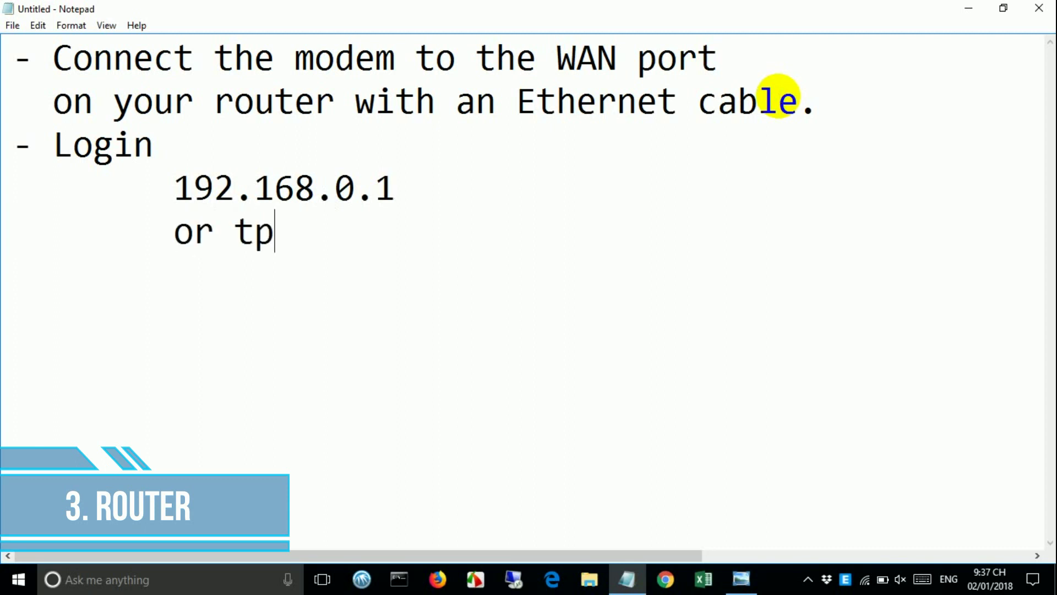
type("linkwifi.net")
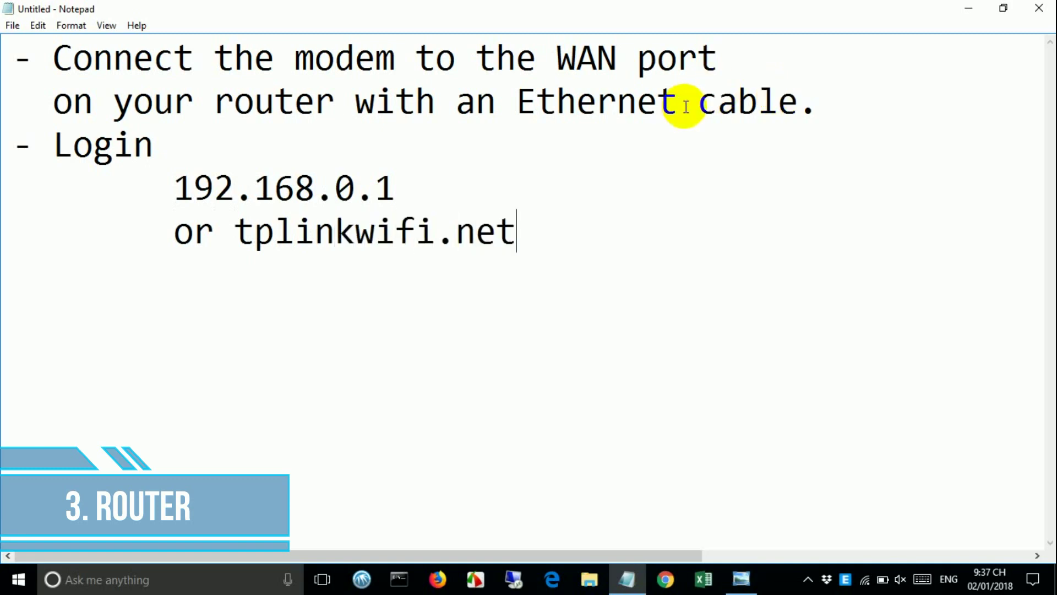
left_click_drag(524, 236, 165, 219)
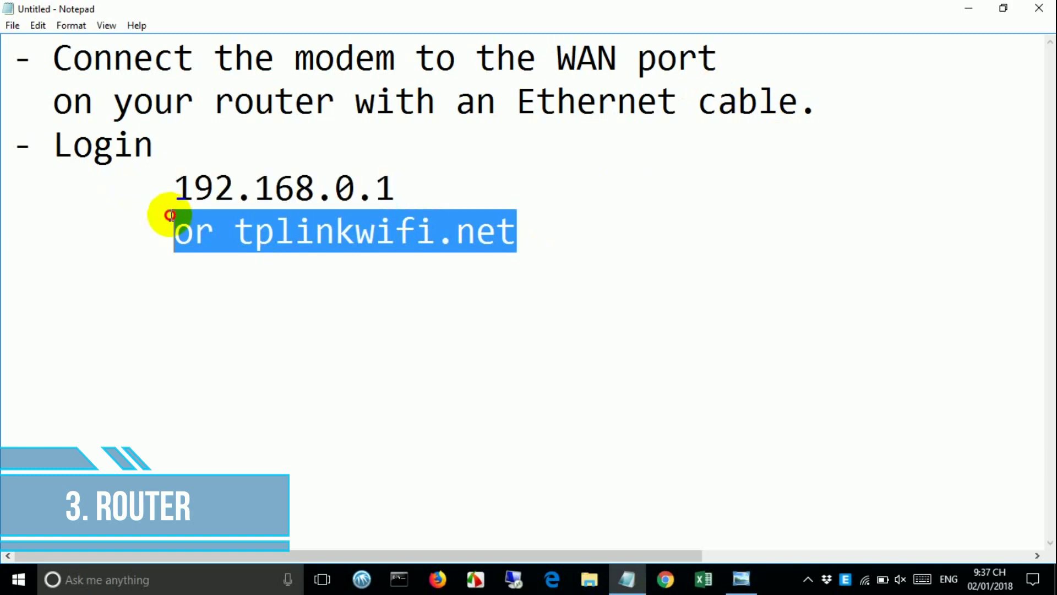
left_click(970, 12)
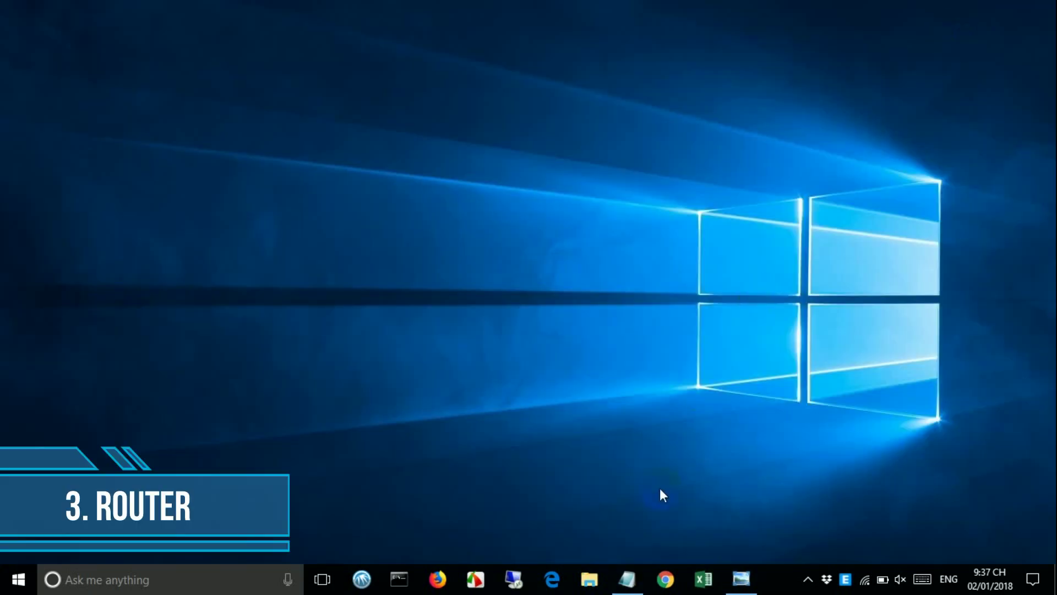
left_click(669, 582)
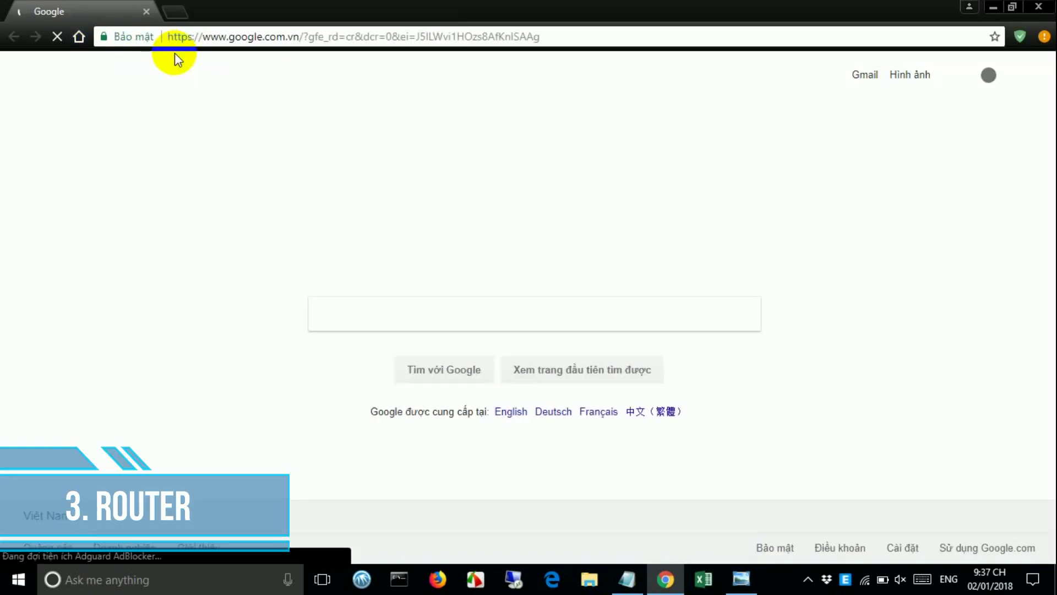
- Load the TL-WR841HP login page at 192.168.0.1 in Chrome's address bar
left_click(189, 40)
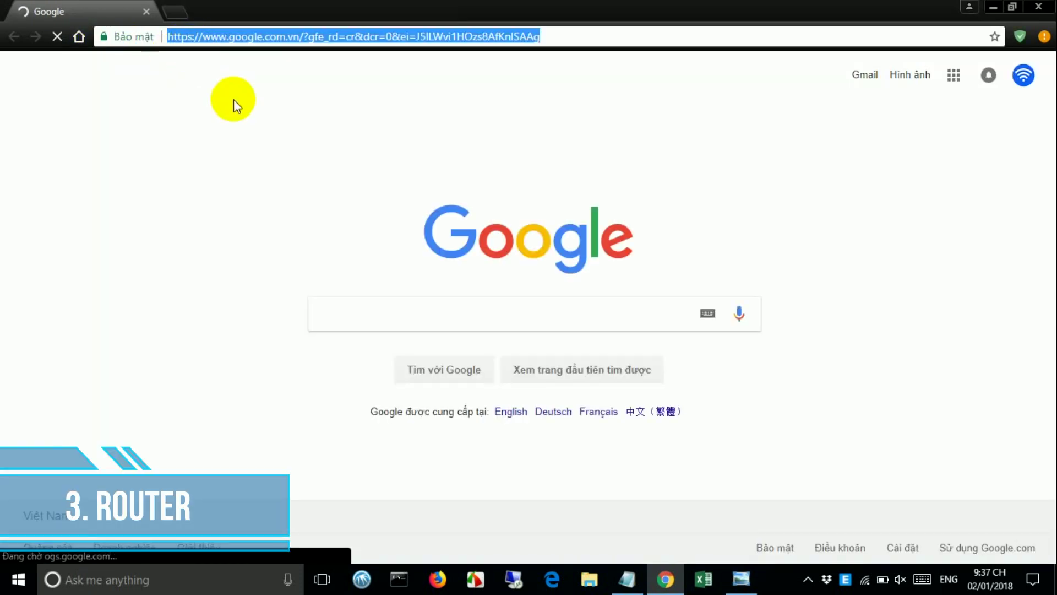
type("192.16")
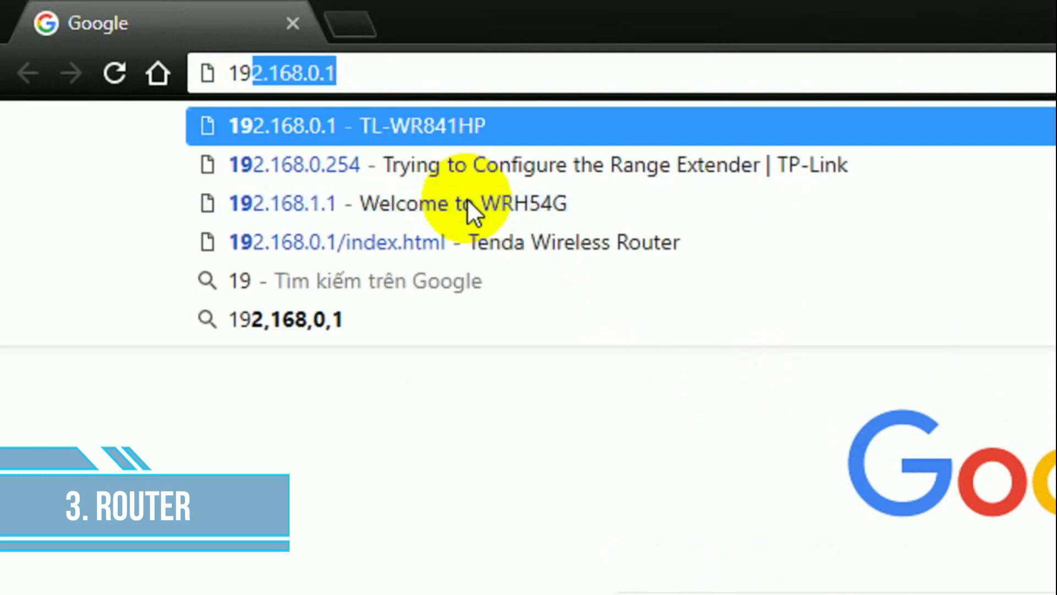
type("8.0.1")
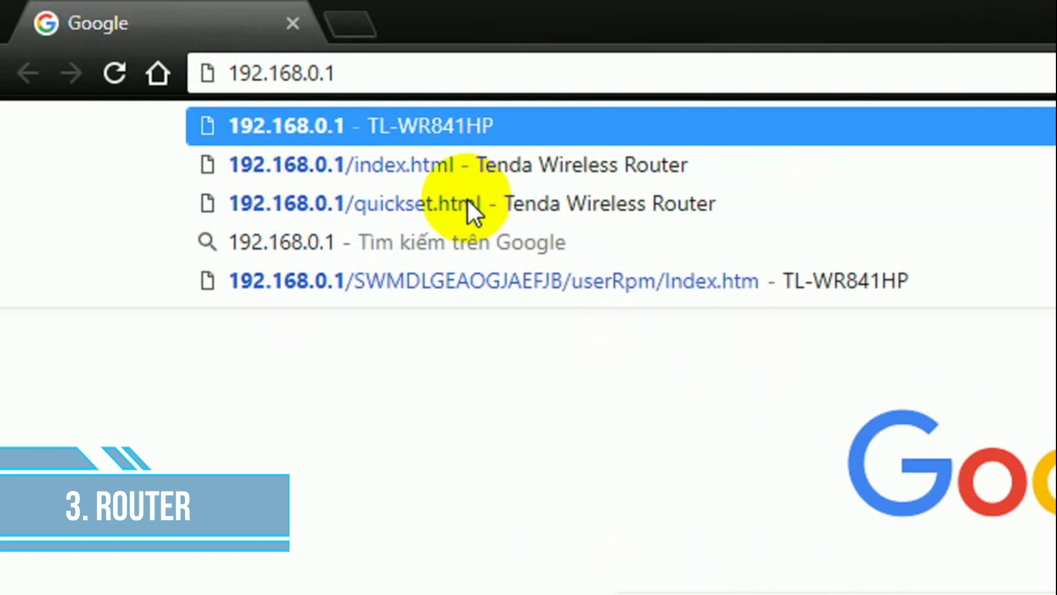
key("Return")
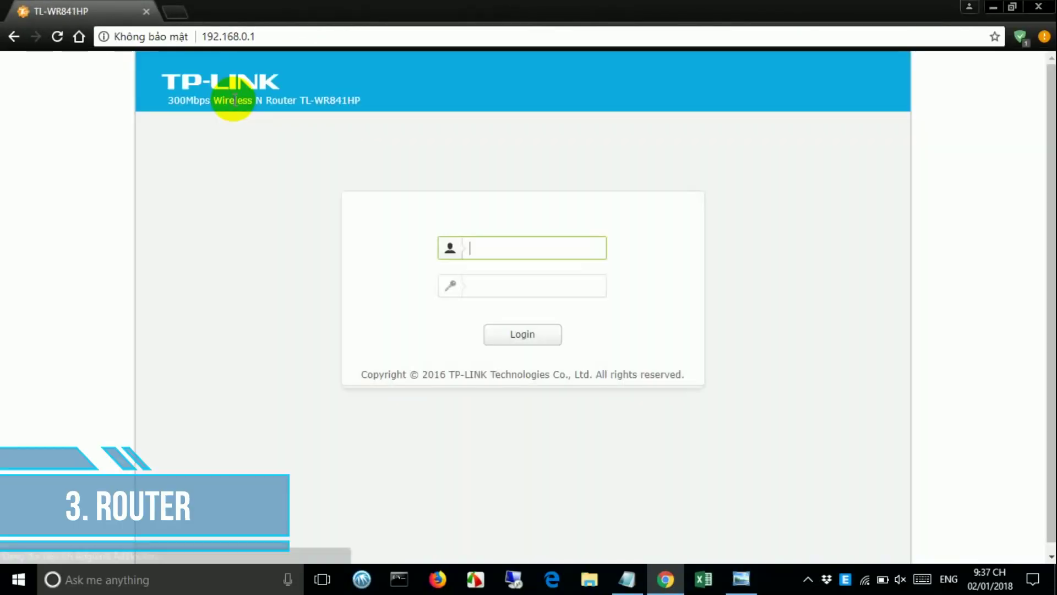
left_click(624, 588)
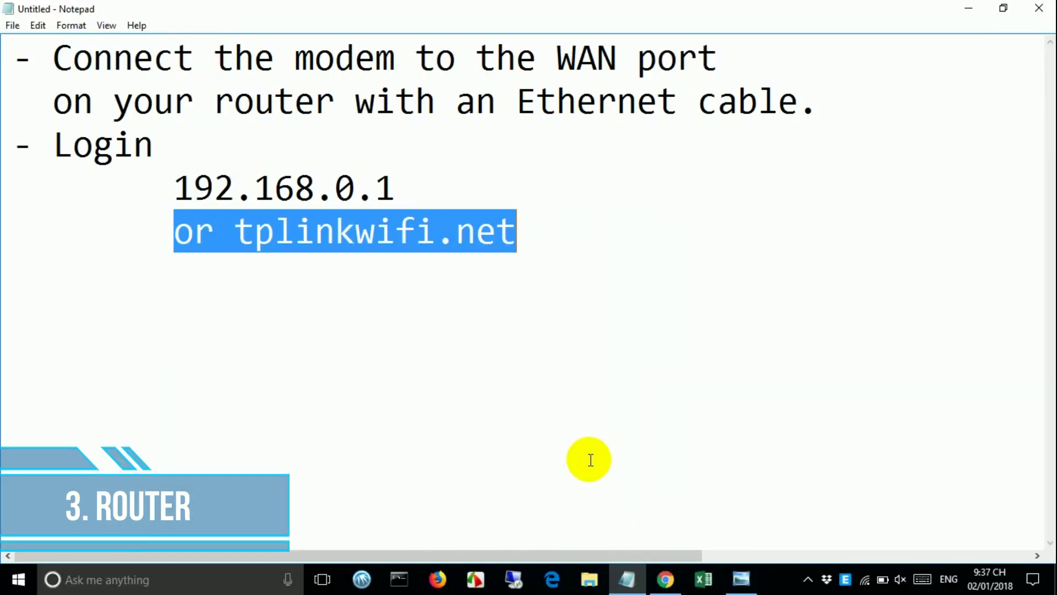
- Add an indented line with the router's default username and password below tplinkwifi.net
left_click(548, 231)
key("Return")
key("Tab")
type("userna")
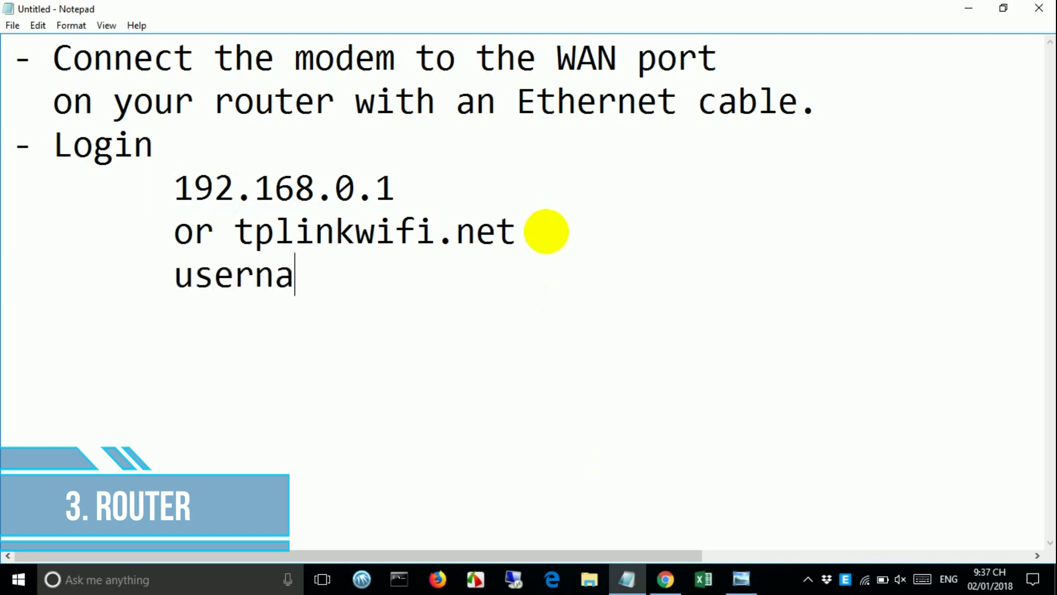
type("me : ad")
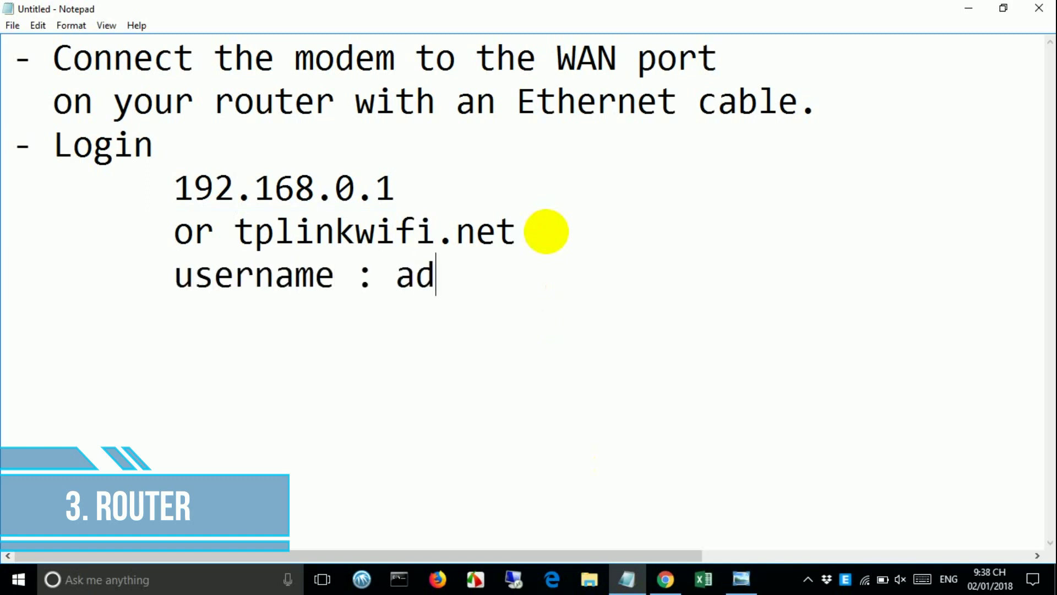
type("min password")
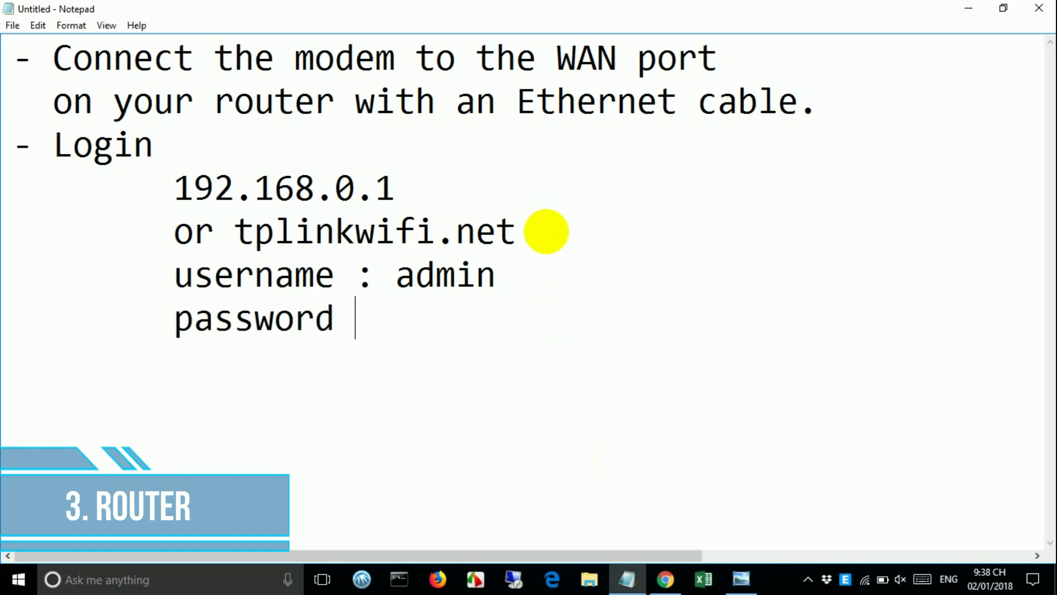
type(" : admin")
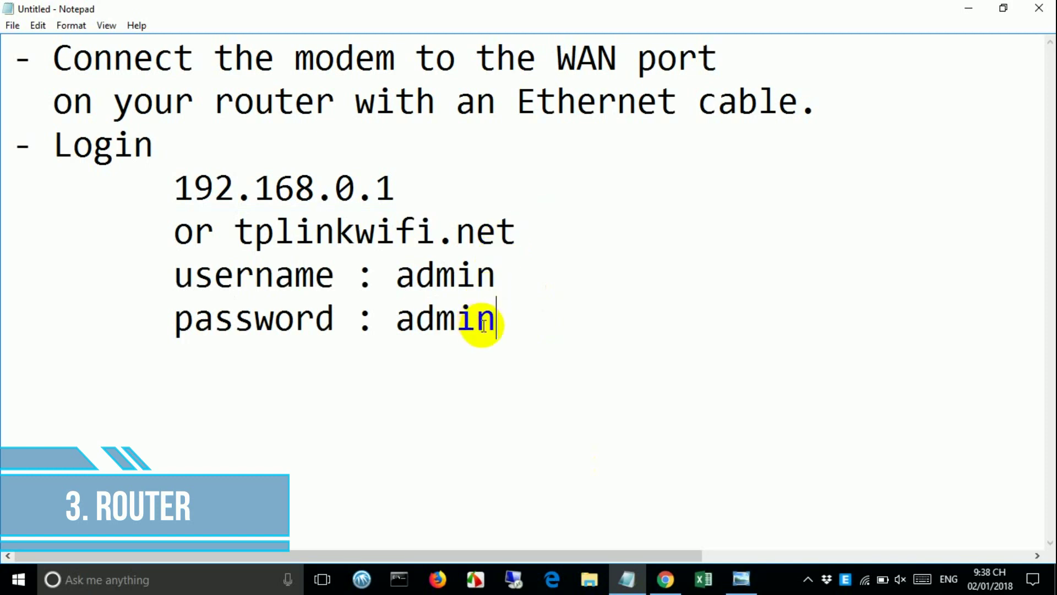
left_click_drag(507, 331, 149, 281)
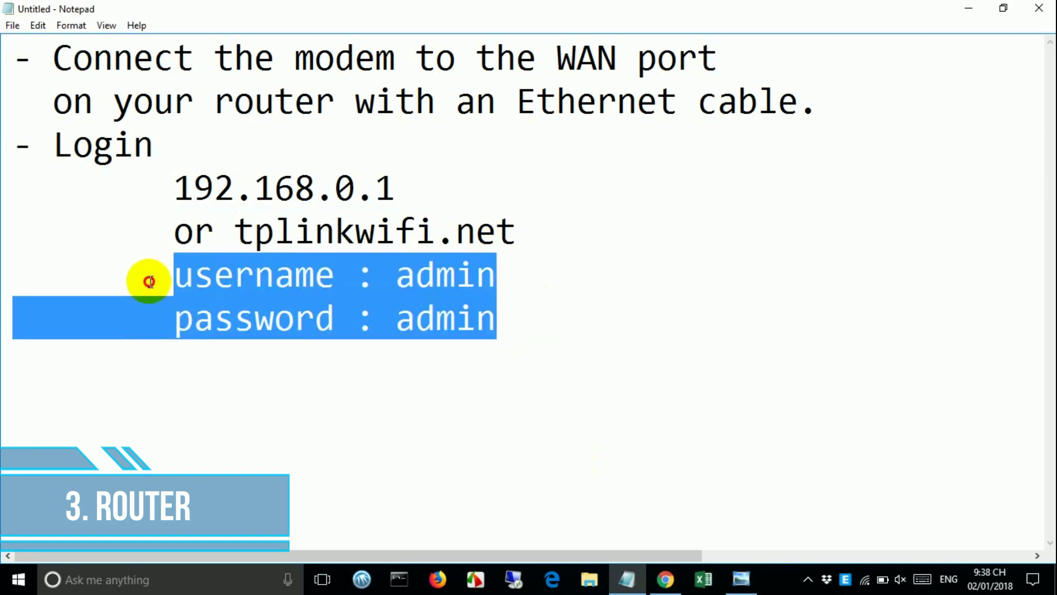
left_click(969, 8)
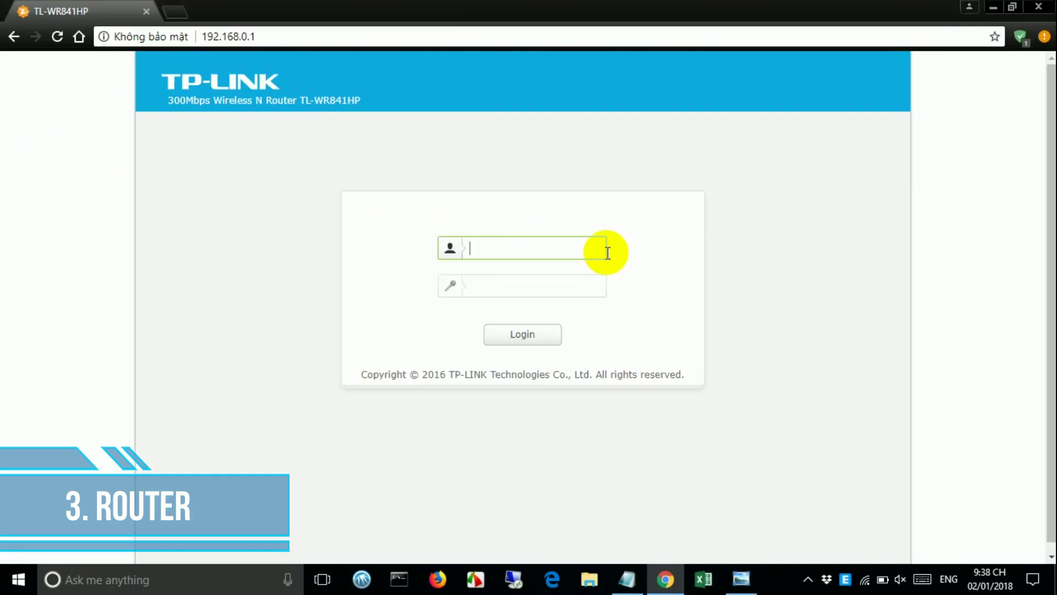
- Log in to the TL-WR841HP management page with the default credentials
type("admin")
left_click(593, 294)
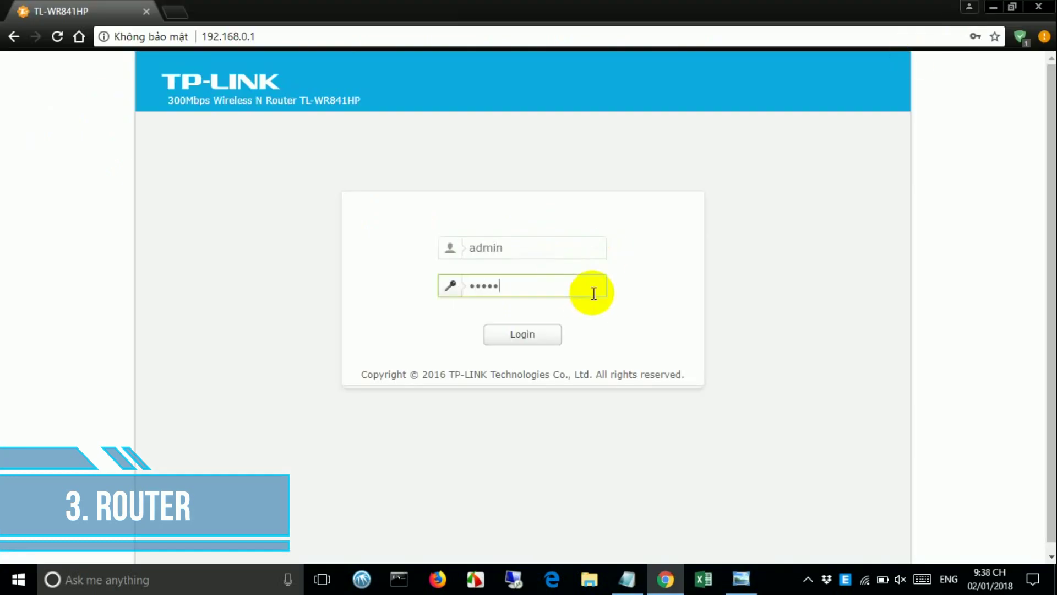
left_click(546, 333)
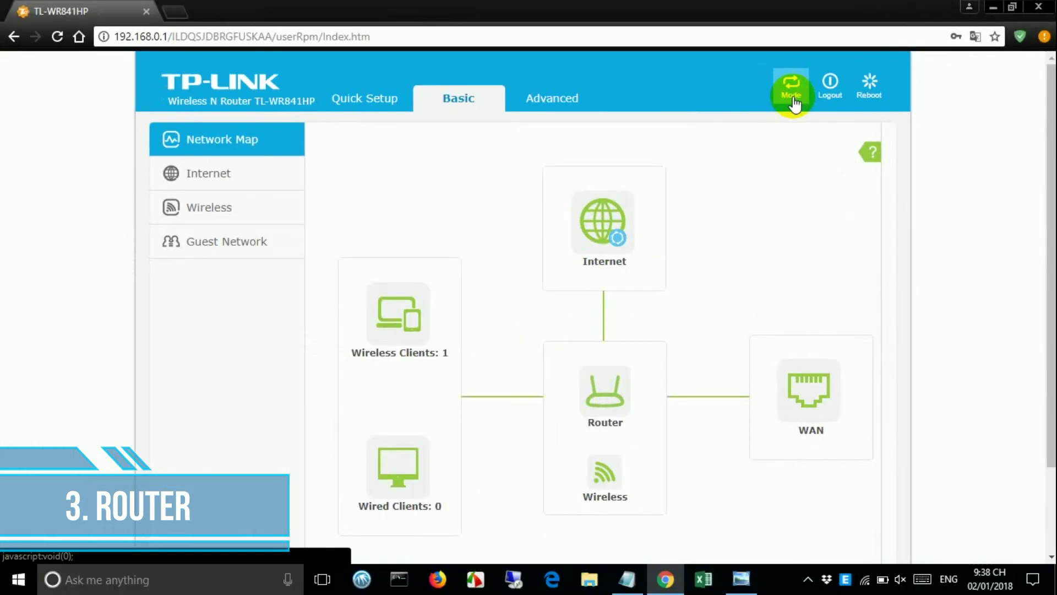
- Set the router's working mode to Router and save it
left_click(530, 192)
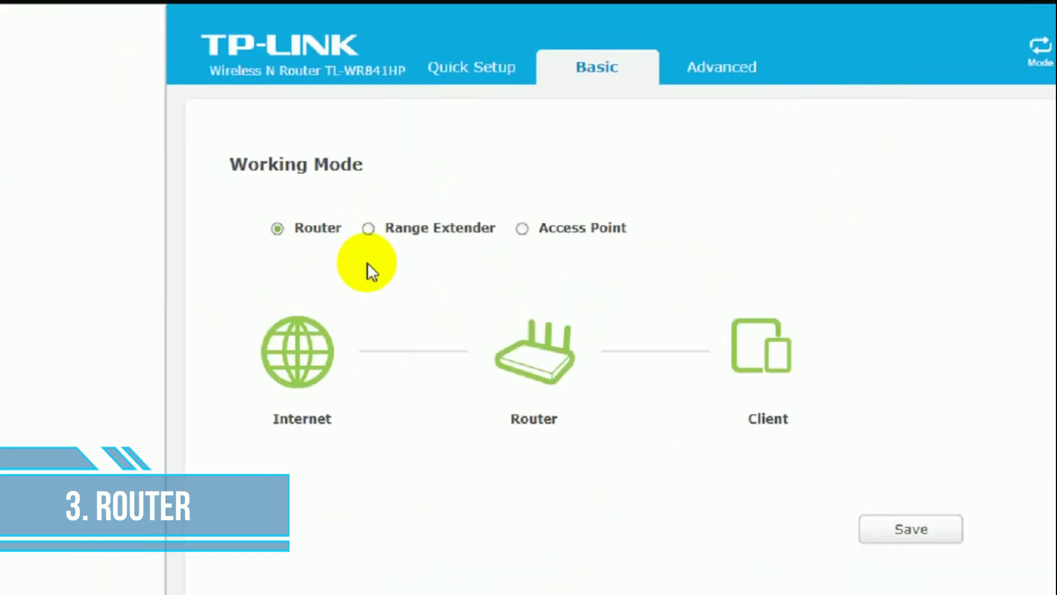
left_click(368, 228)
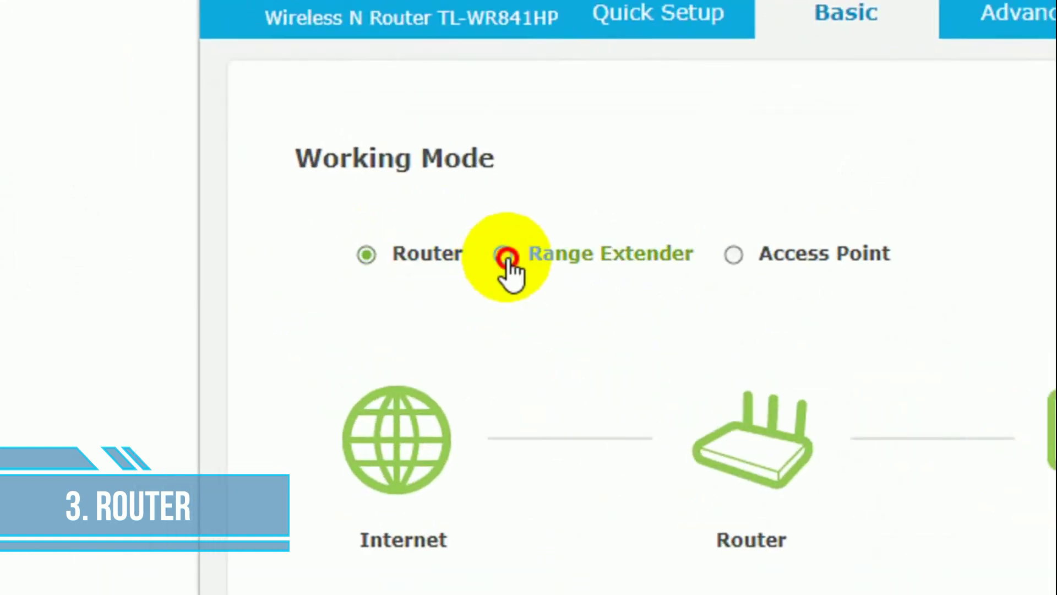
left_click(737, 257)
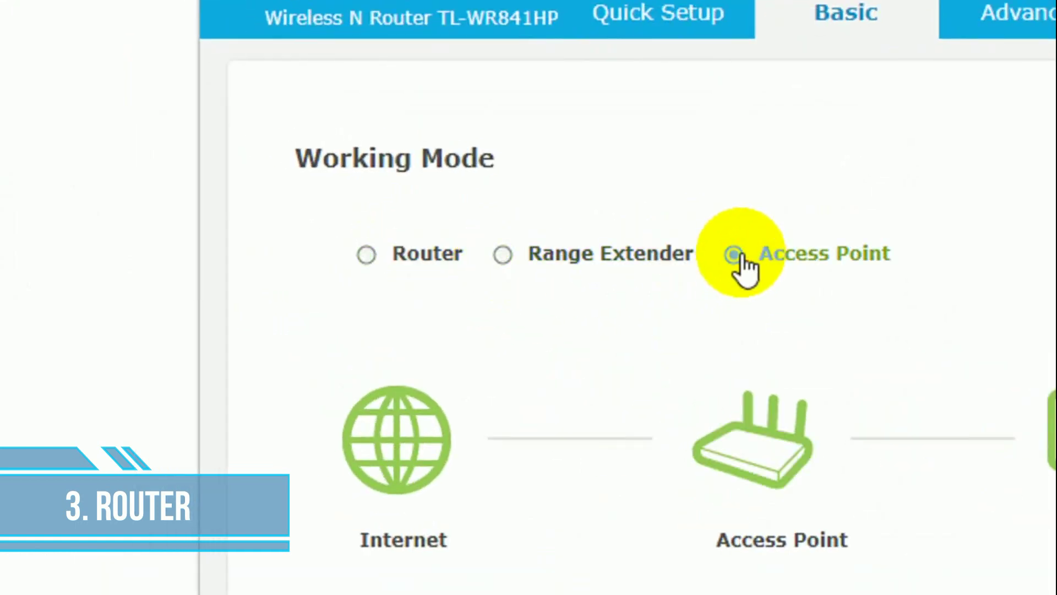
left_click(378, 251)
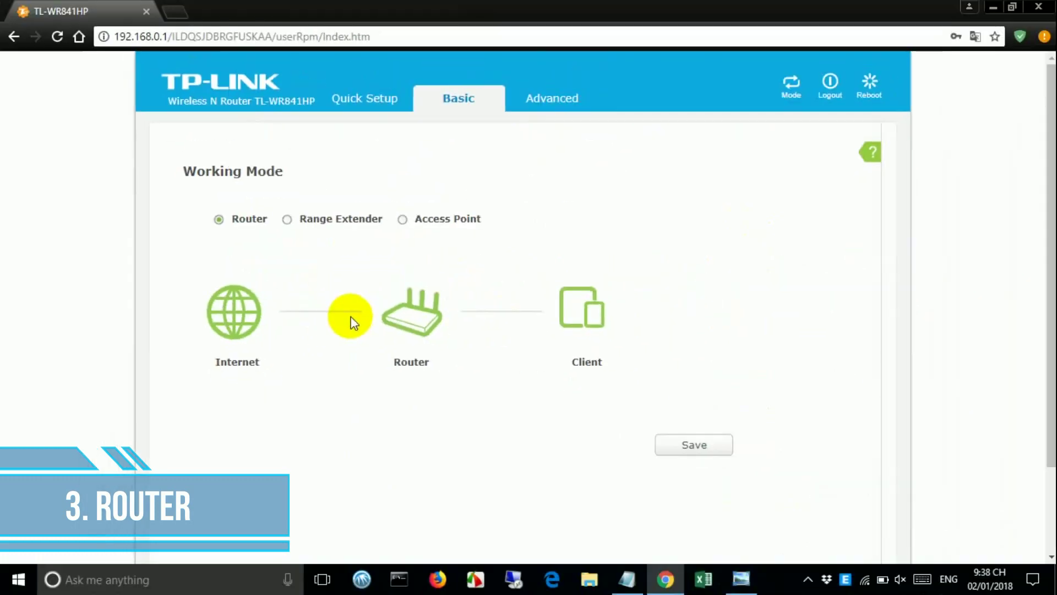
left_click(686, 454)
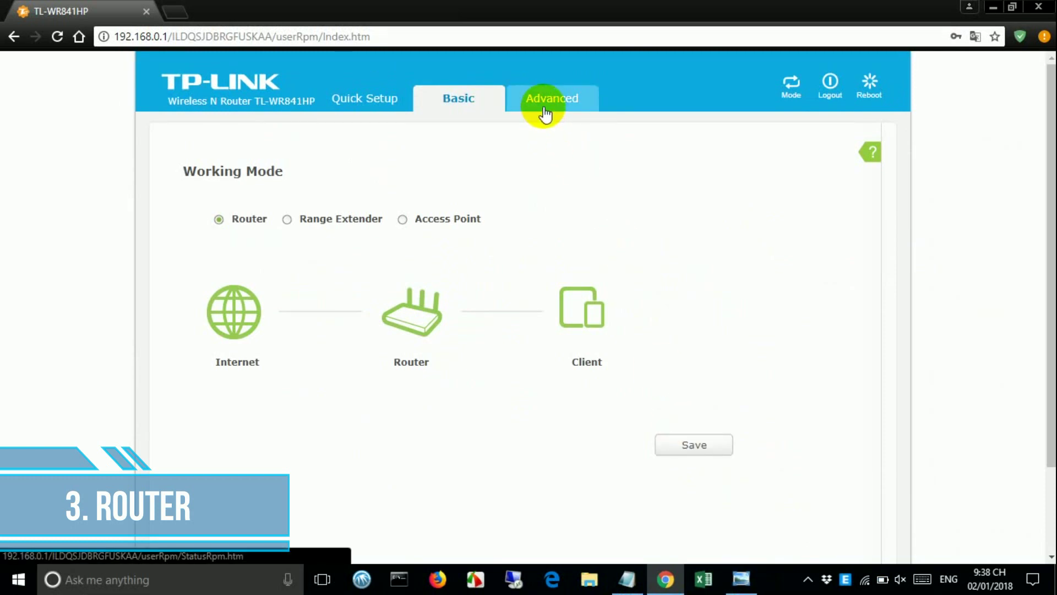
- Go to the WAN page under Advanced > Network
left_click(544, 113)
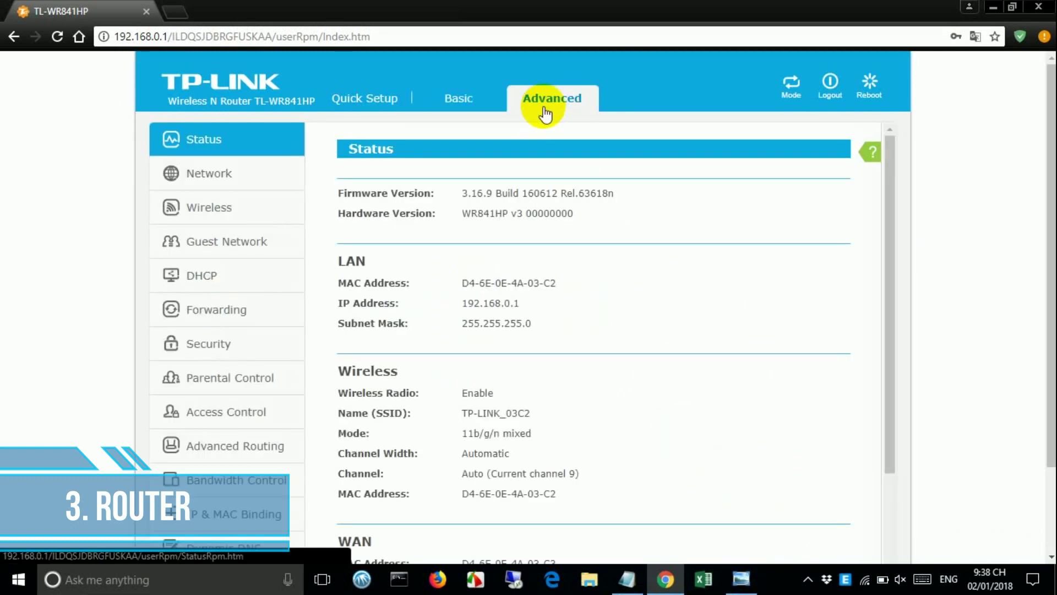
left_click_drag(887, 273, 879, 451)
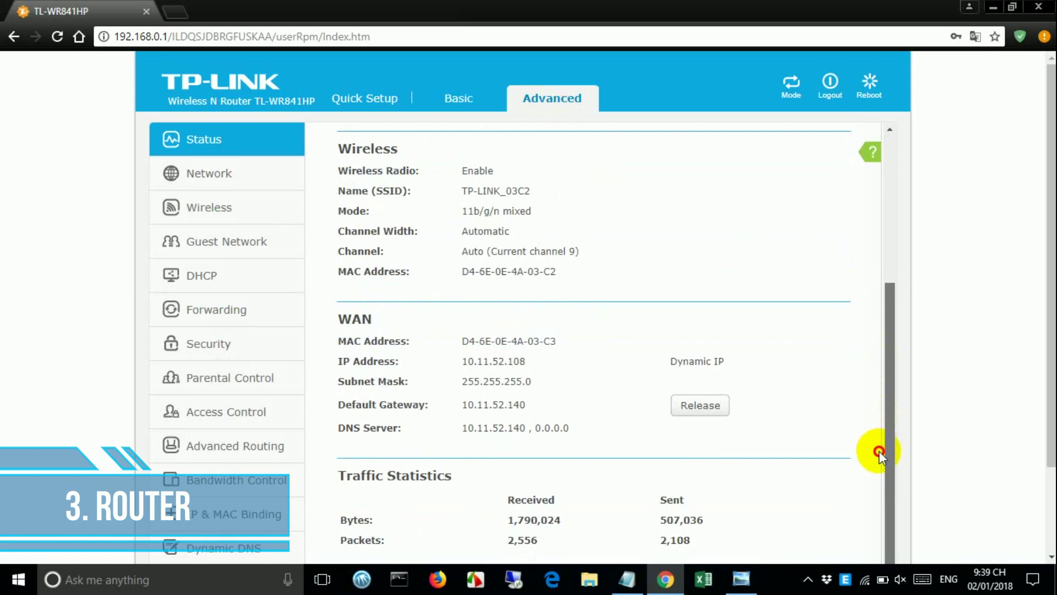
left_click(229, 185)
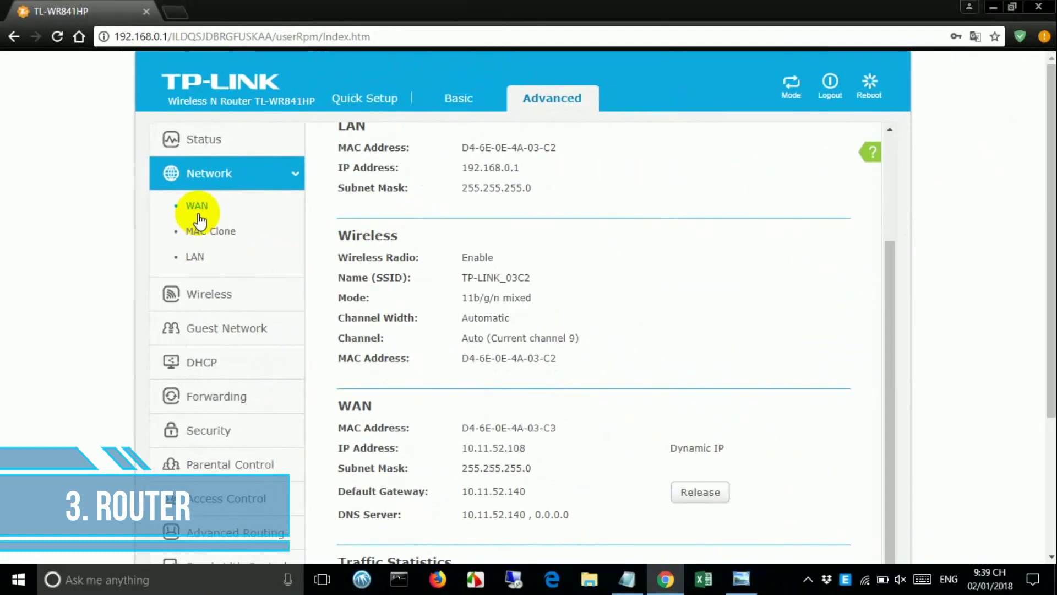
left_click(396, 303)
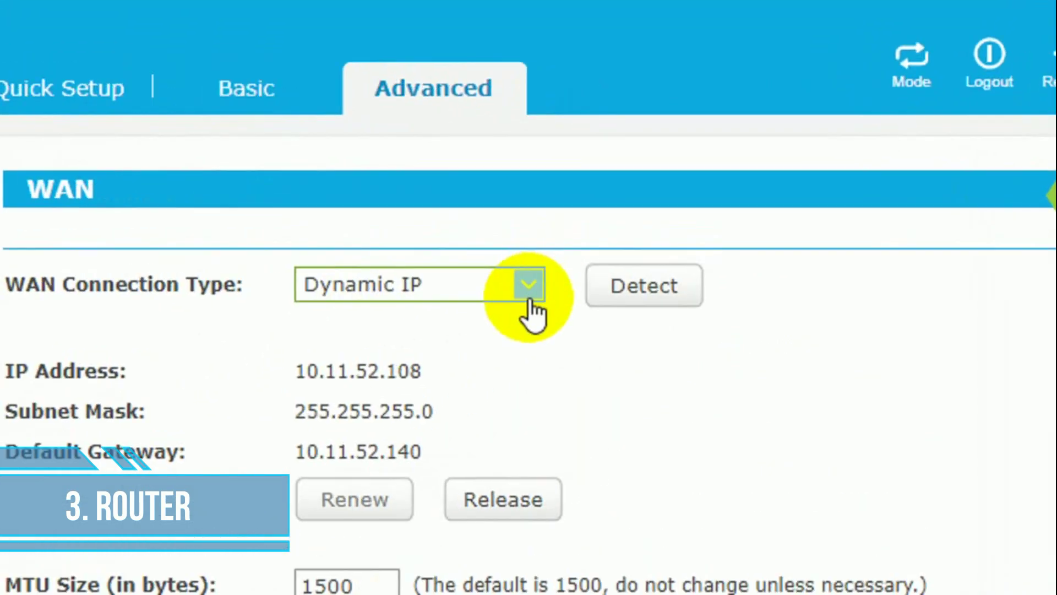
- Keep Dynamic IP as the WAN connection type and save the WAN settings
left_click(600, 197)
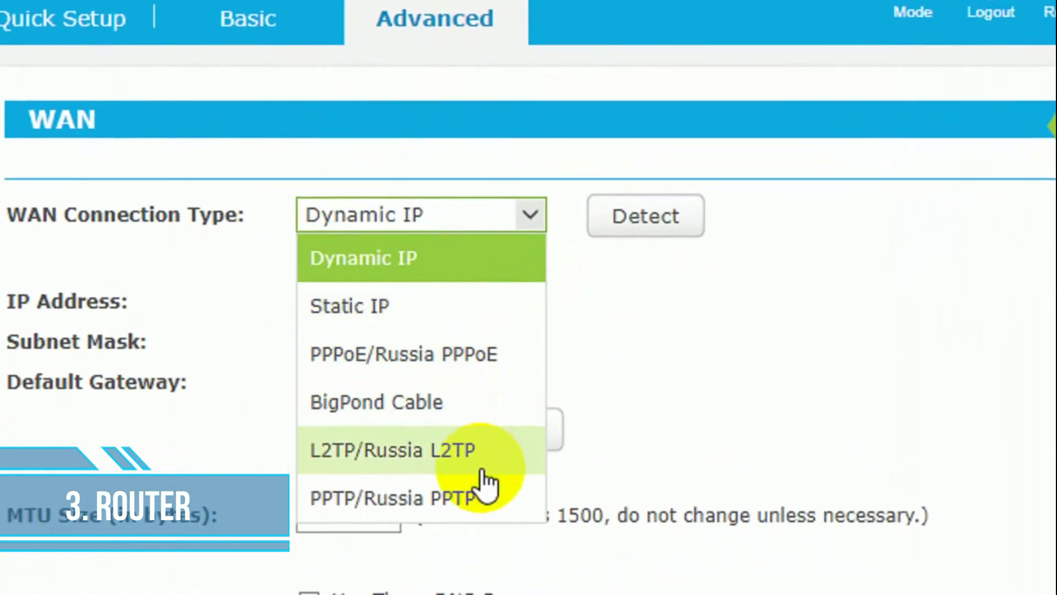
left_click(483, 278)
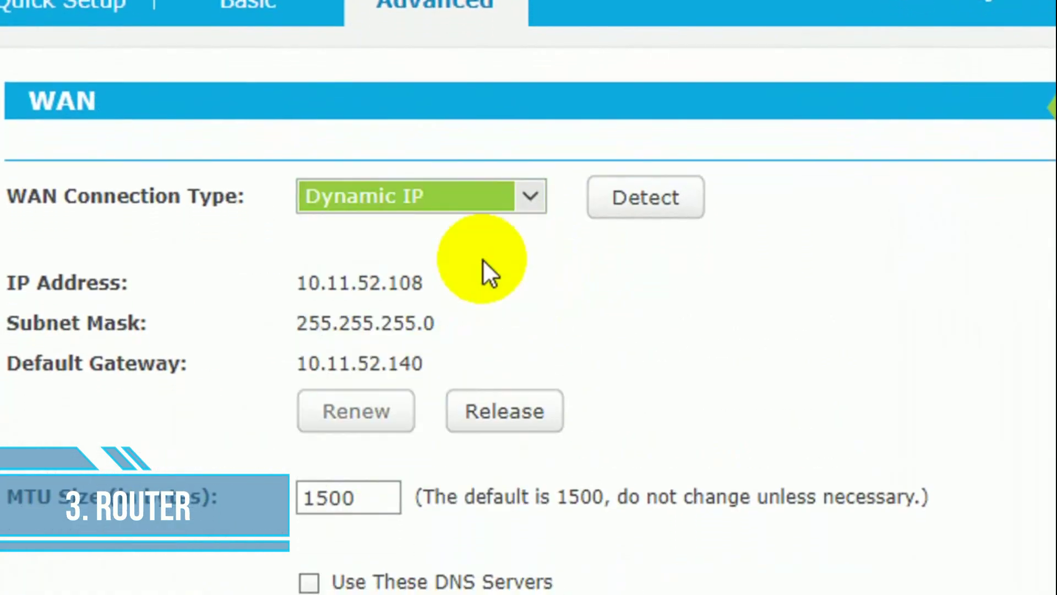
left_click_drag(296, 282, 428, 360)
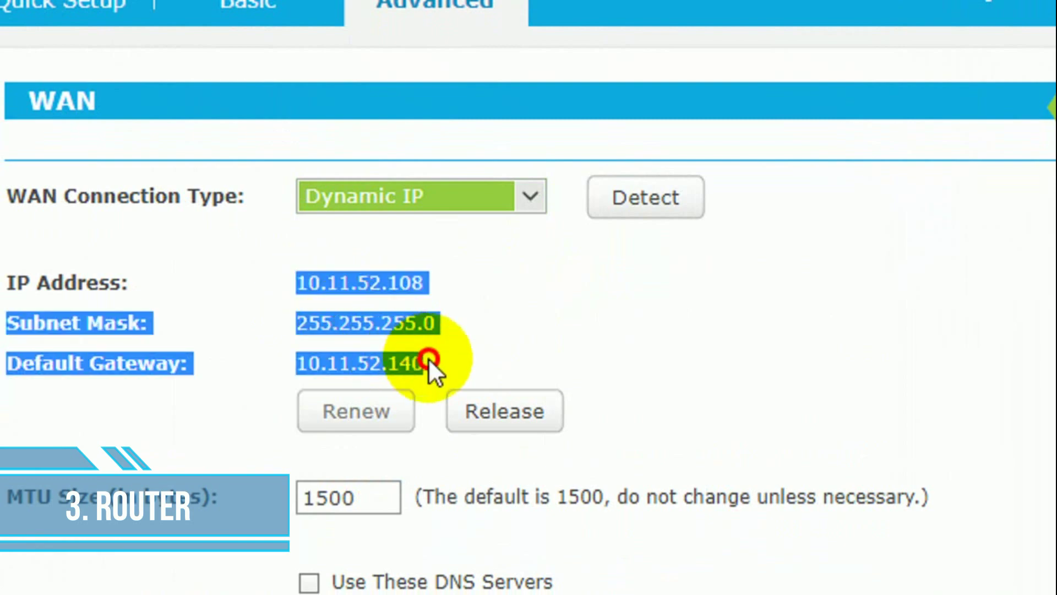
left_click(436, 342)
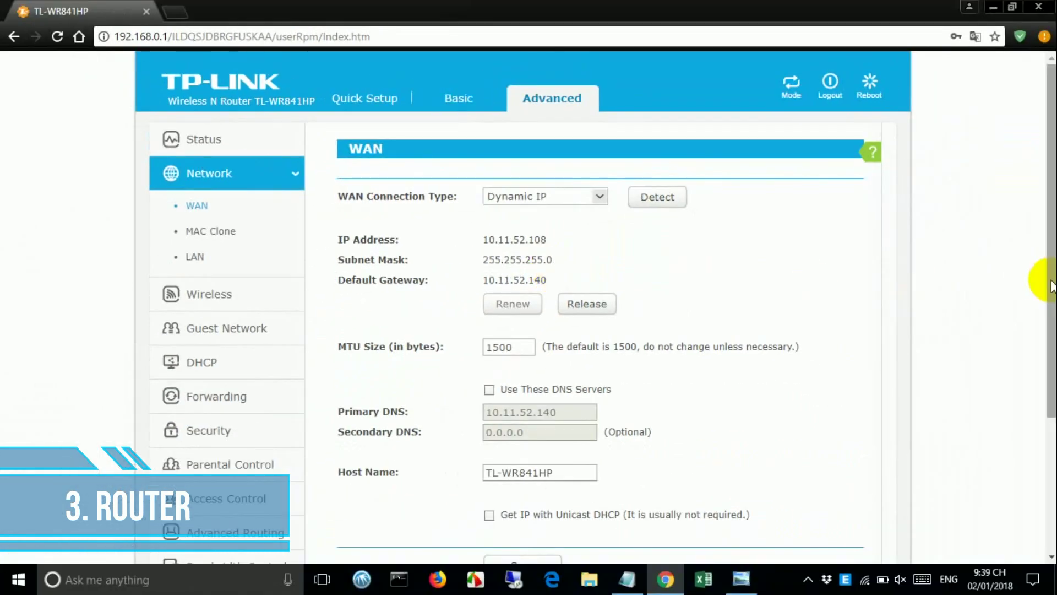
left_click_drag(1040, 279, 1041, 453)
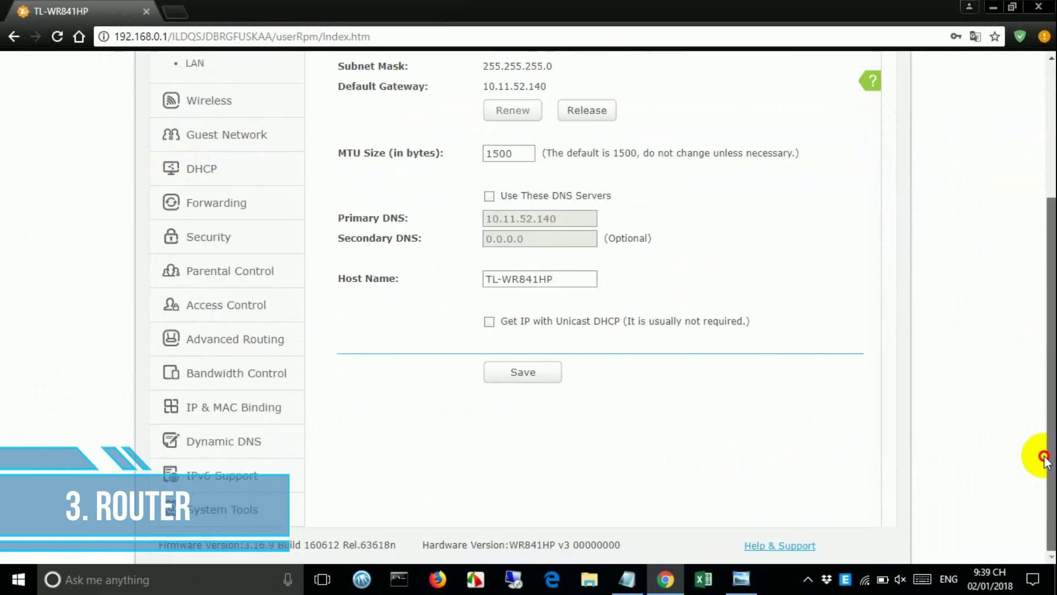
left_click(522, 375)
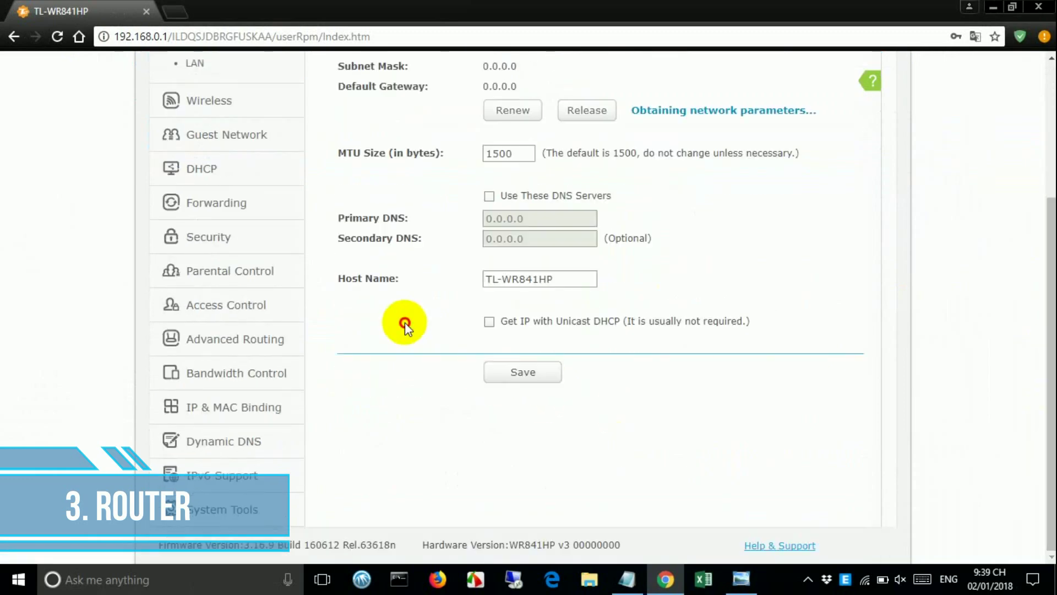
left_click_drag(1039, 307, 1039, 207)
scroll(755, 205, "up", 1)
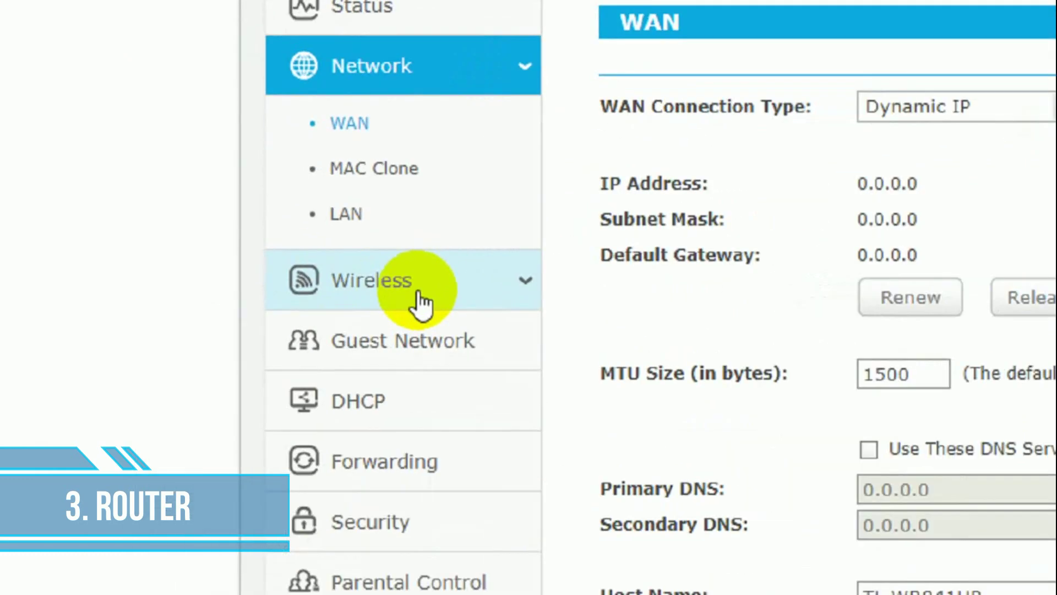
left_click(423, 295)
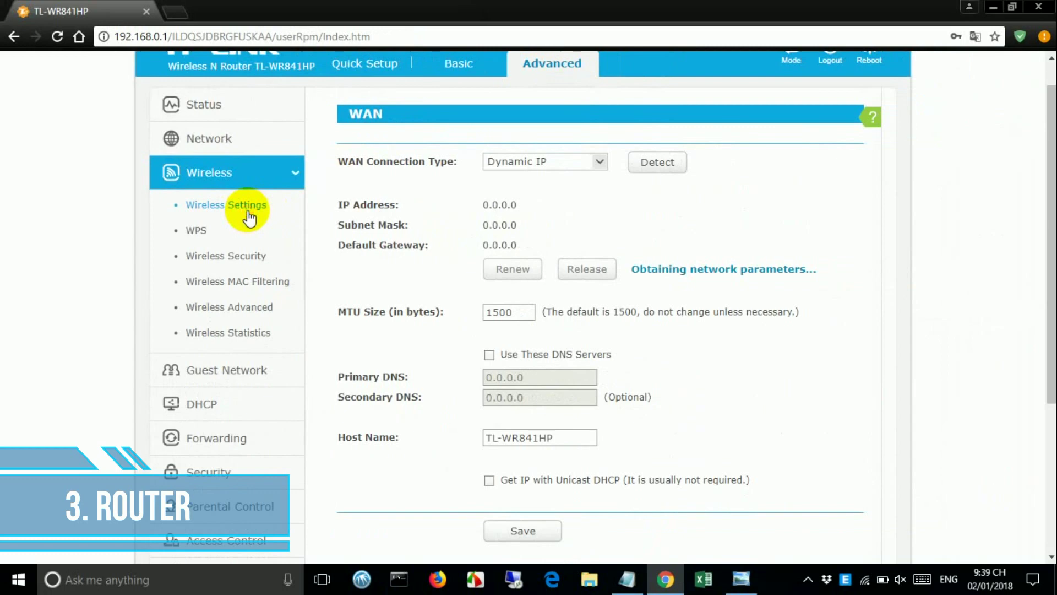
- Rename the wireless network to 'NetVN_TP LINK' in Wireless Settings
left_click(495, 192)
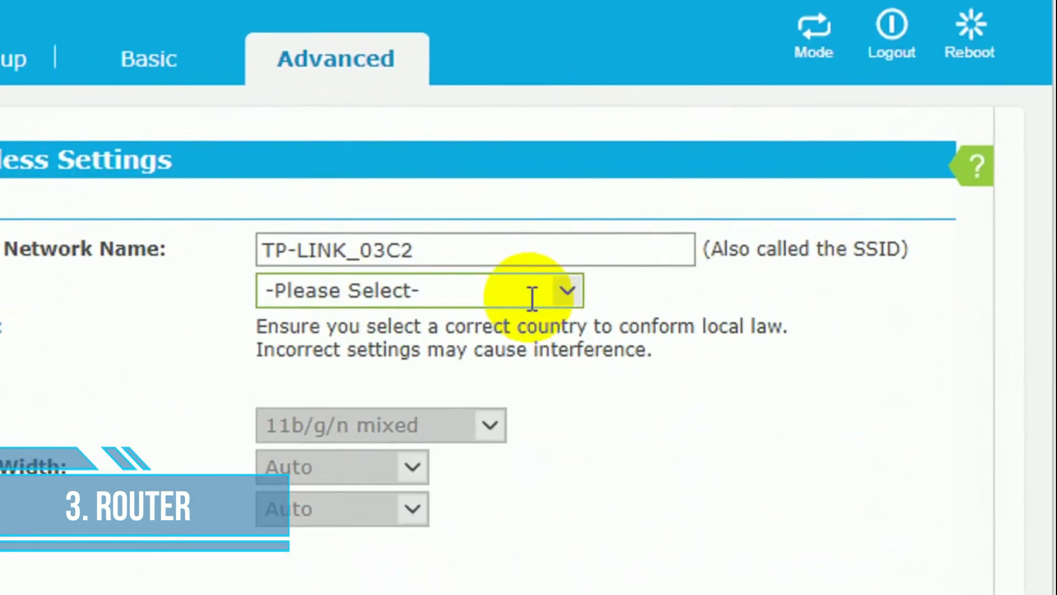
triple_click(503, 266)
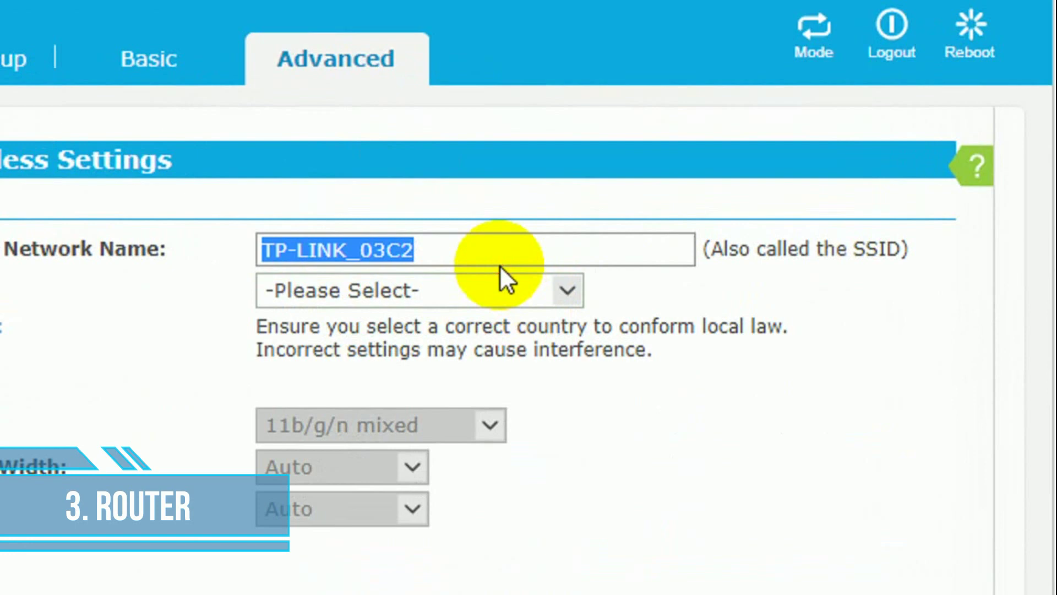
type("NetVN_")
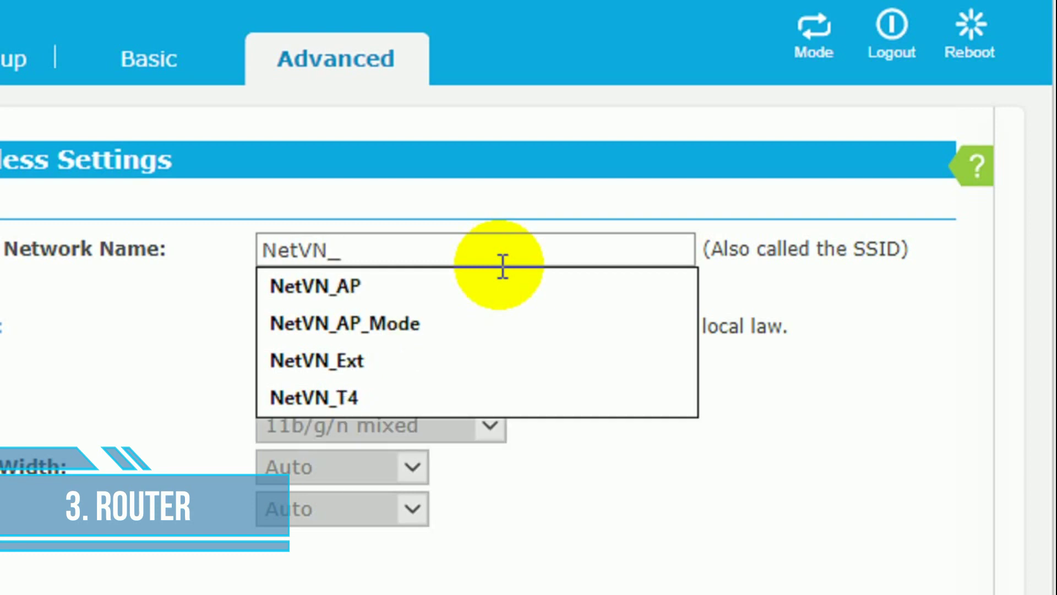
type("TPLI")
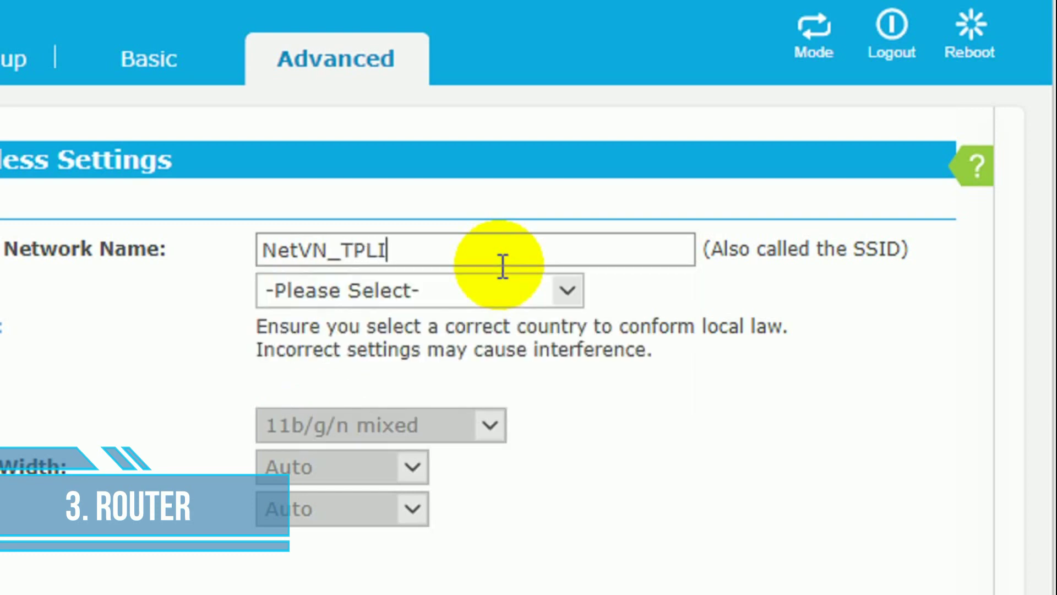
key("BackSpace")
key("BackSpace")
type("LI")
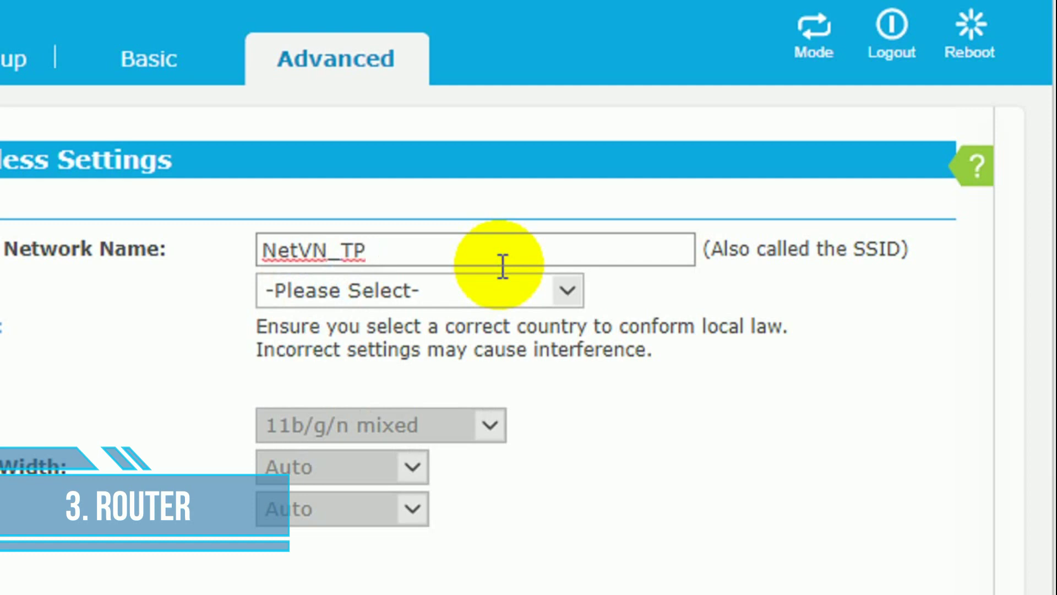
type("NK")
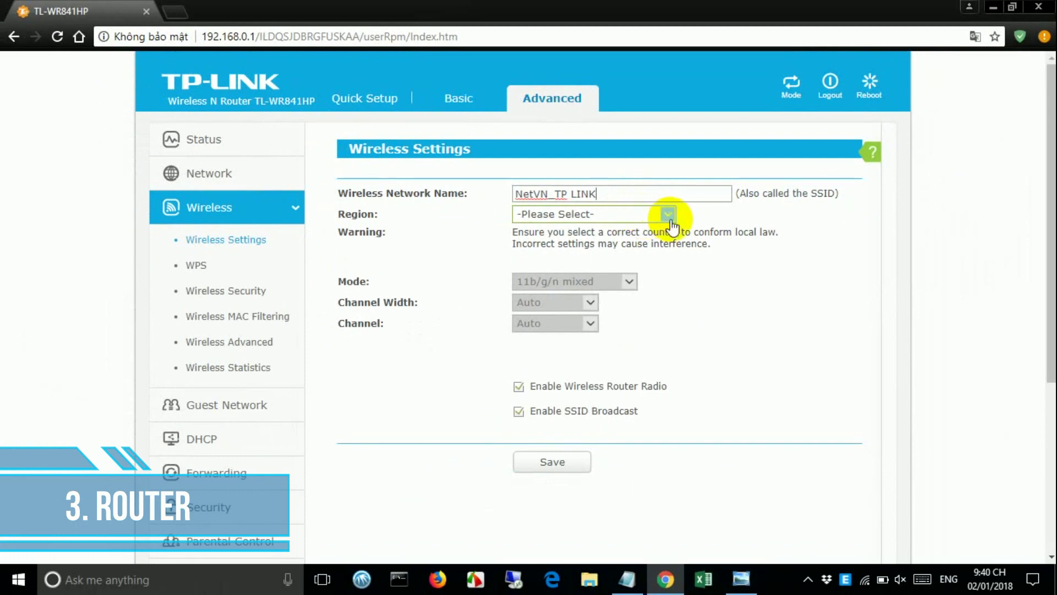
- Set the wireless region to United States and save, confirming the prompt
left_click(577, 299)
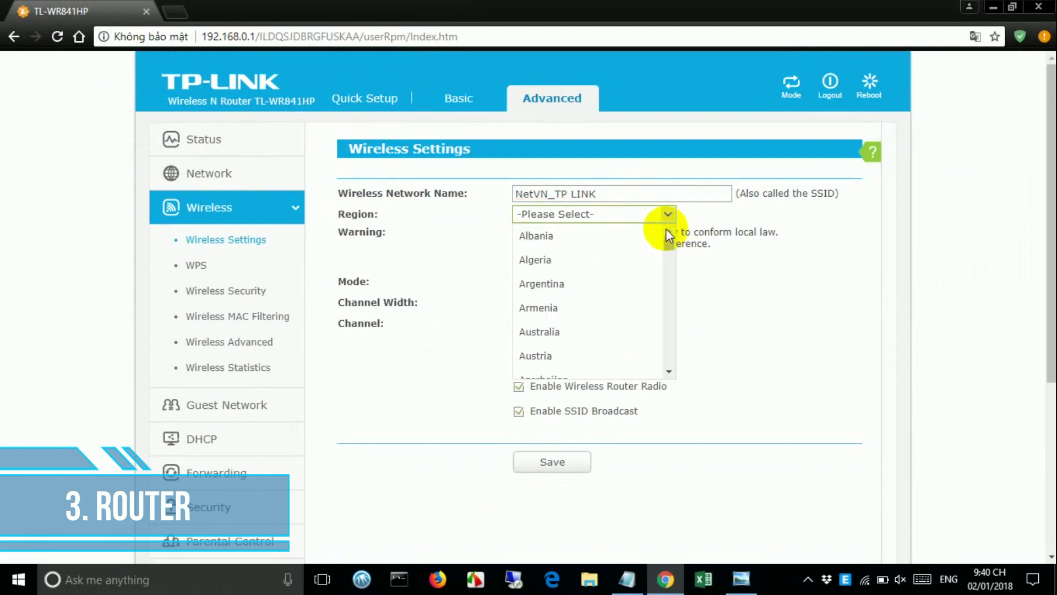
left_click_drag(667, 240, 671, 355)
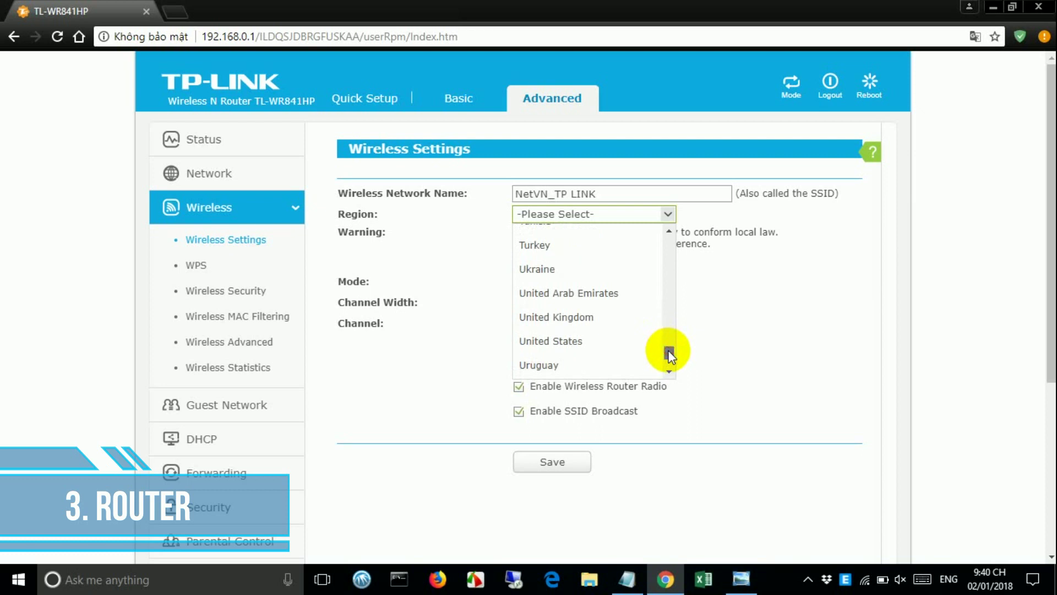
left_click(637, 339)
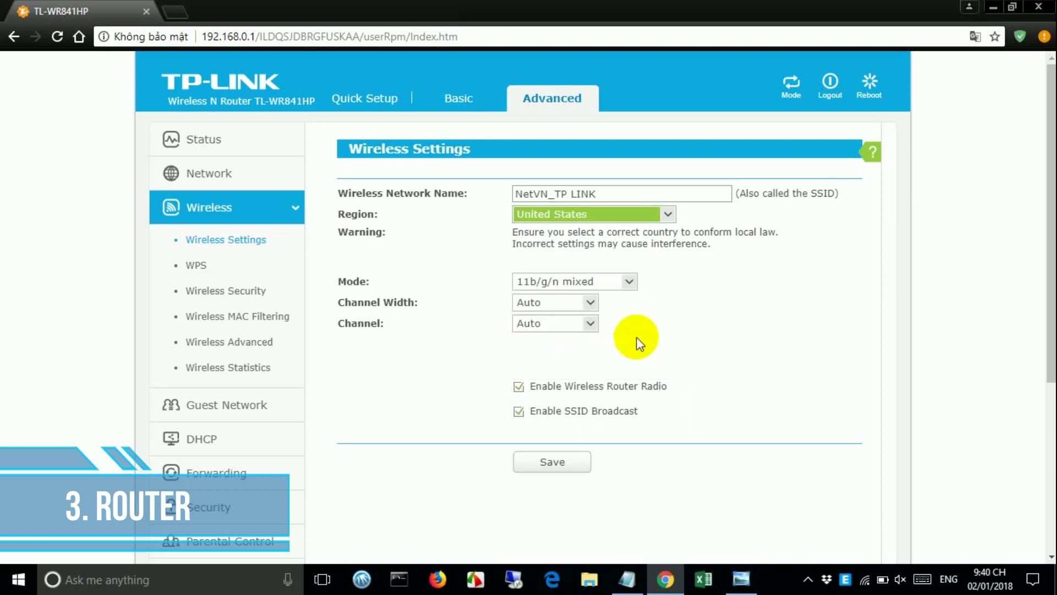
left_click(575, 462)
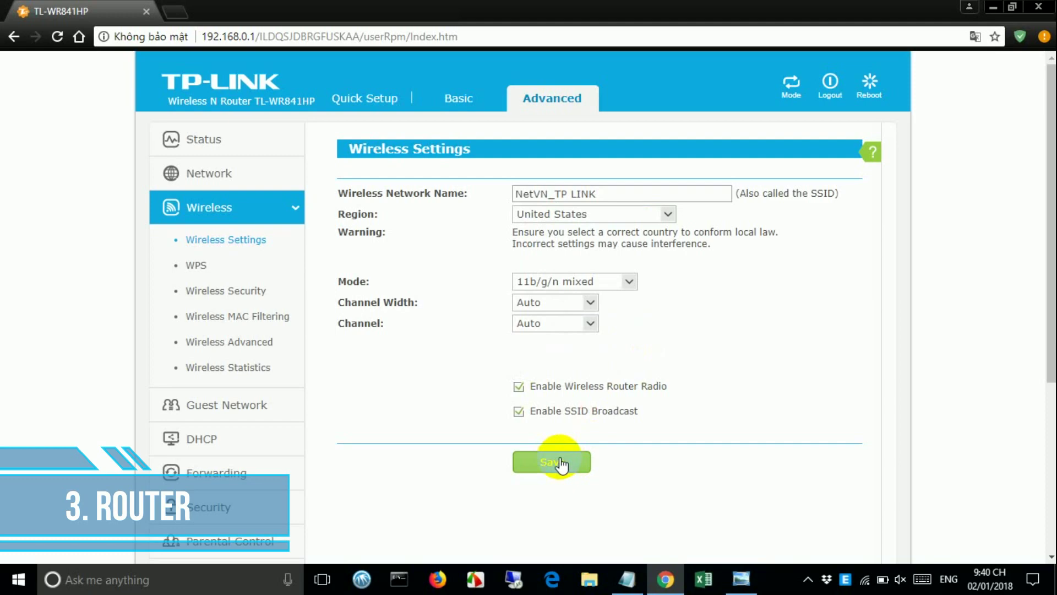
left_click(560, 463)
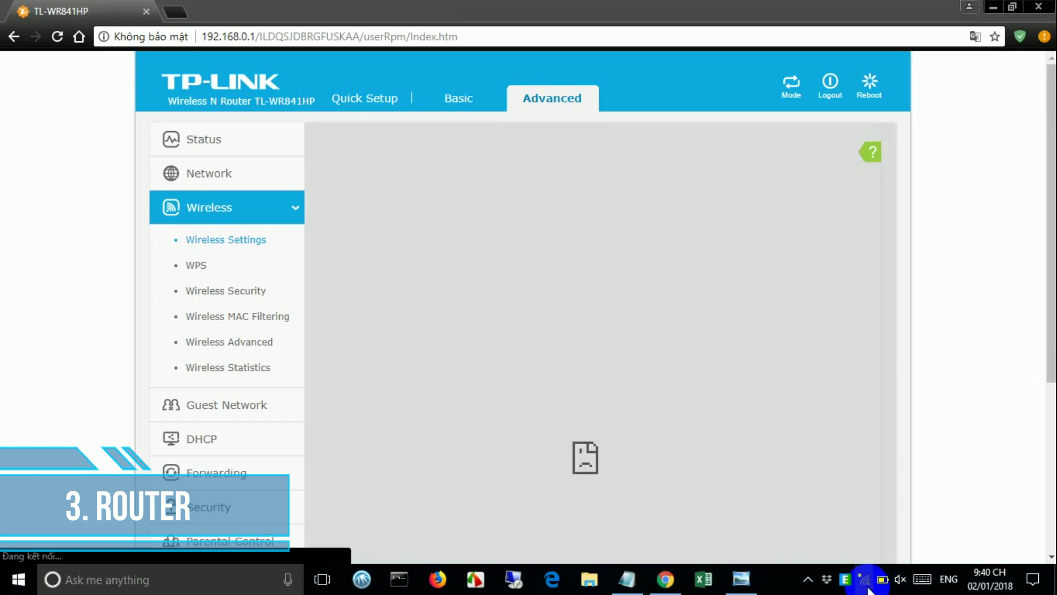
- Join the NetVN_TP LINK Wi-Fi with its security key, then minimize Chrome
left_click(866, 580)
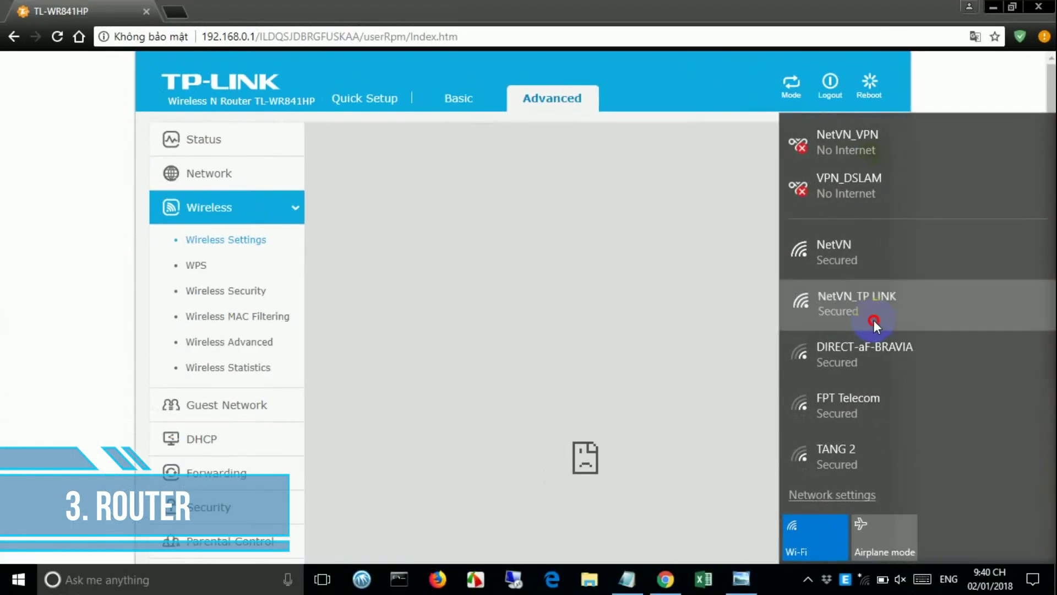
left_click(690, 300)
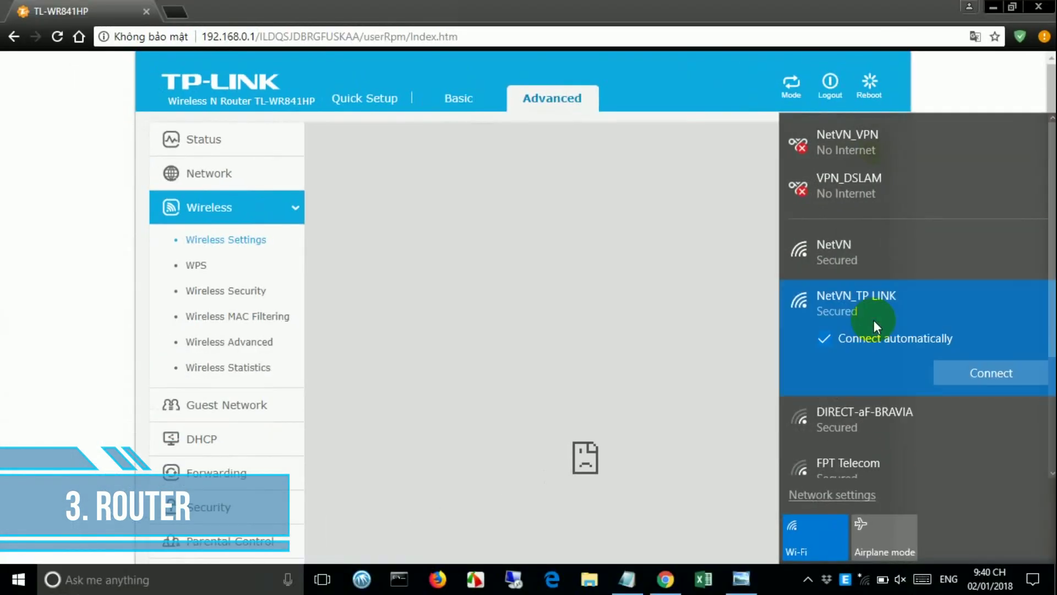
left_click(956, 374)
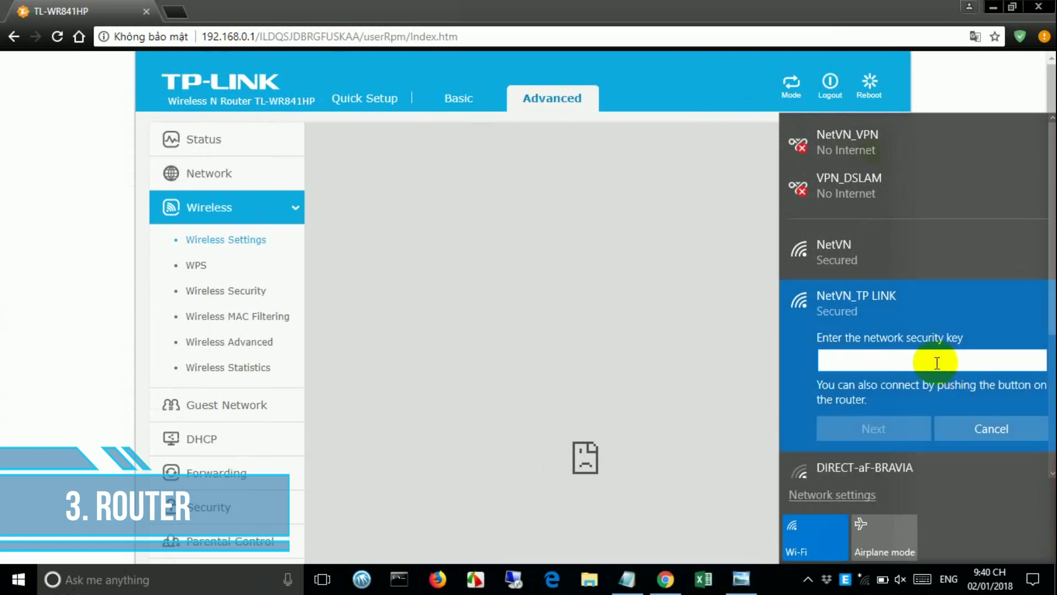
type("•••••••••")
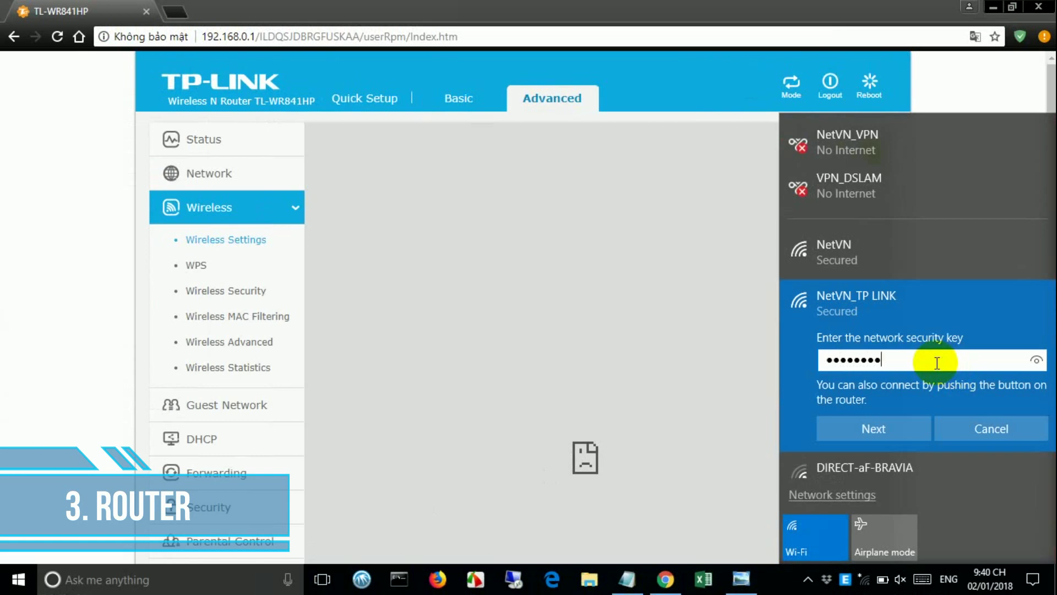
left_click(1037, 361)
left_click(914, 428)
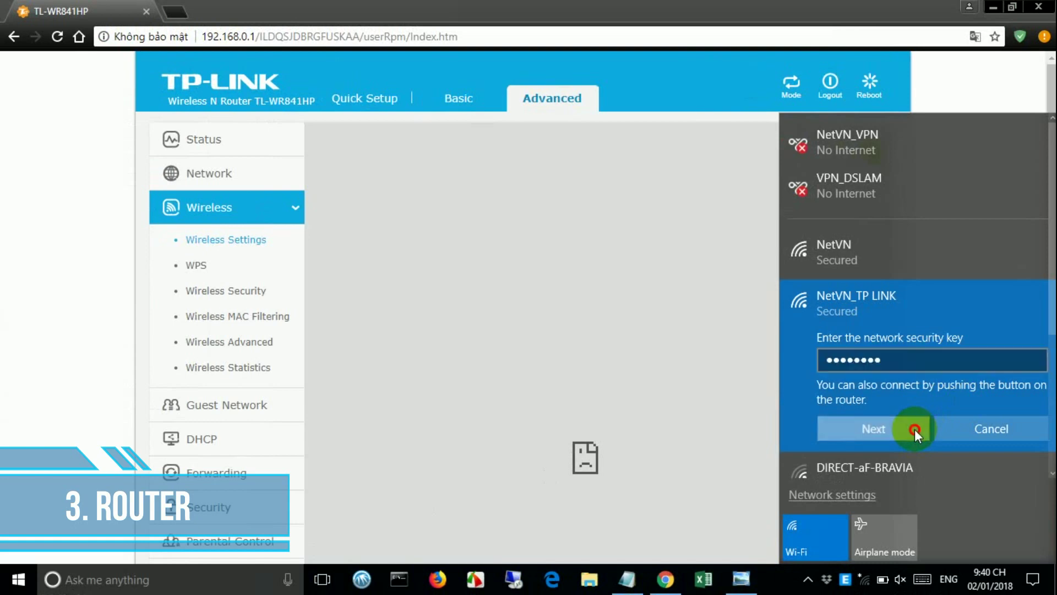
left_click(995, 9)
left_click(995, 9)
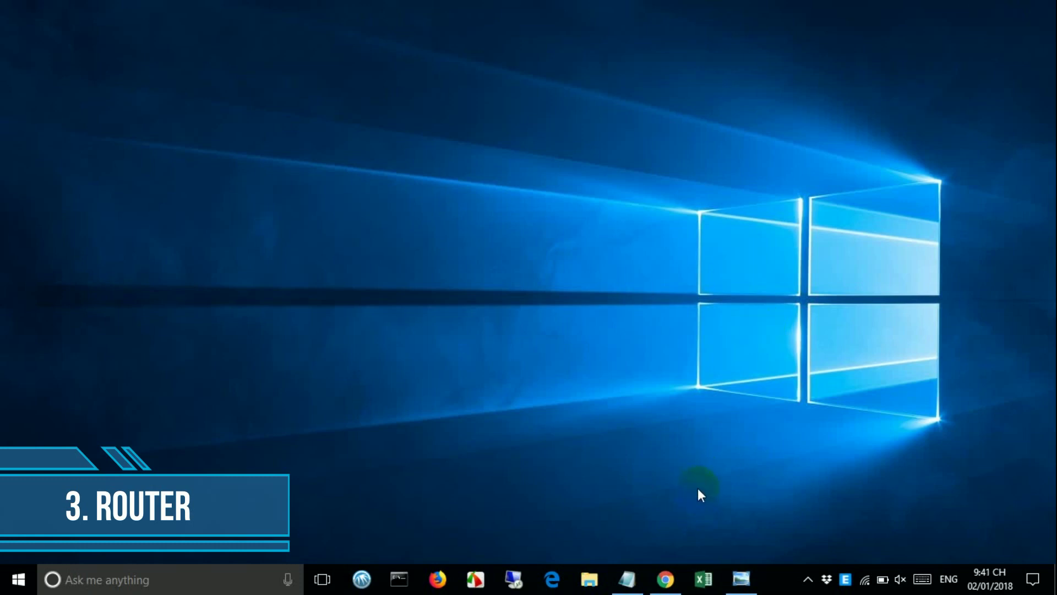
- Check the 'log into tplink wifi' router label photo, then return to the Chrome admin page
mouse_move(744, 572)
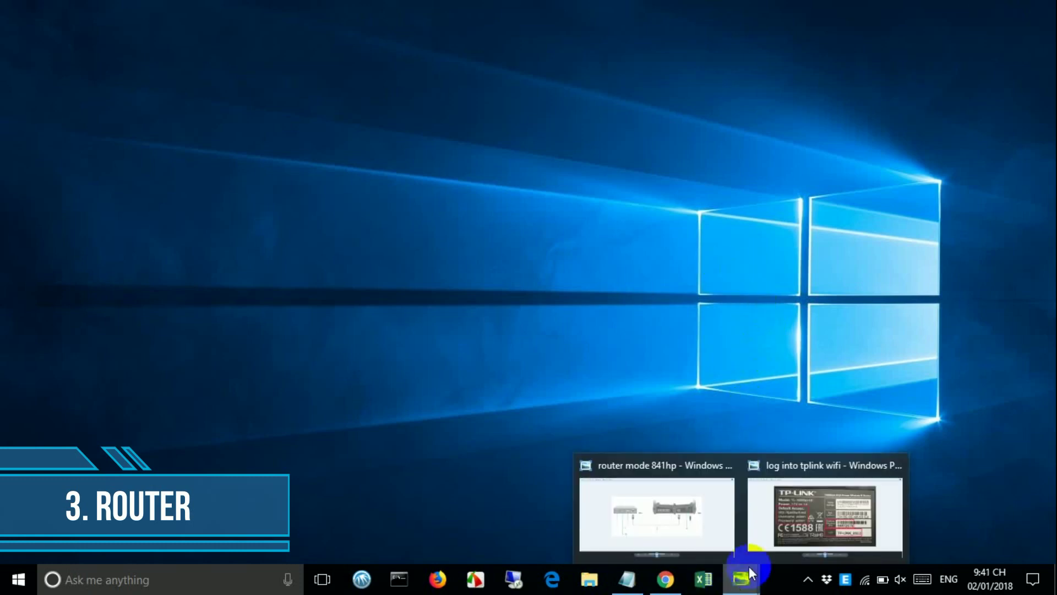
left_click(786, 537)
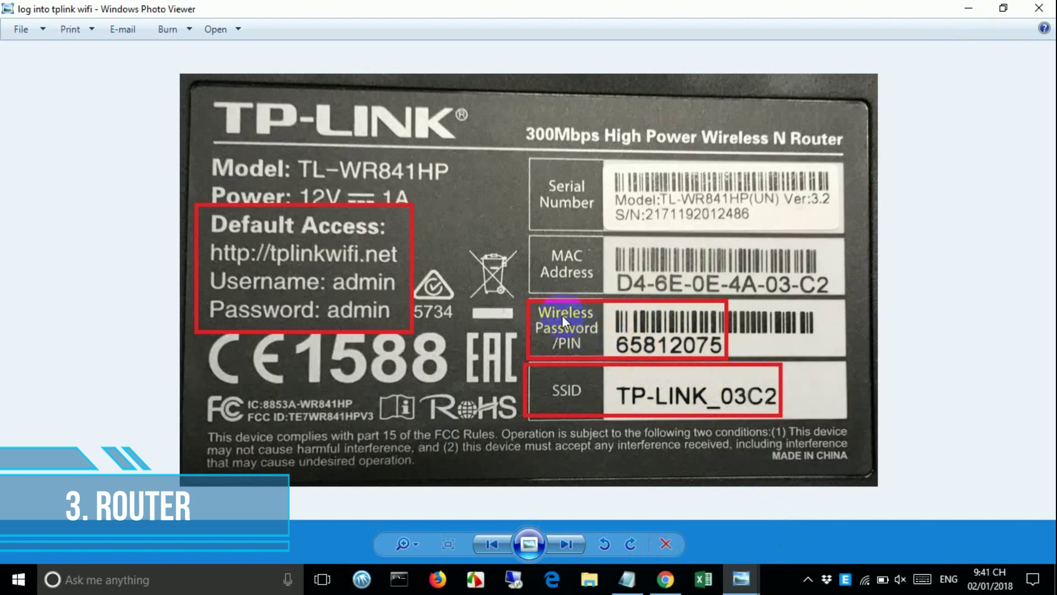
left_click(965, 14)
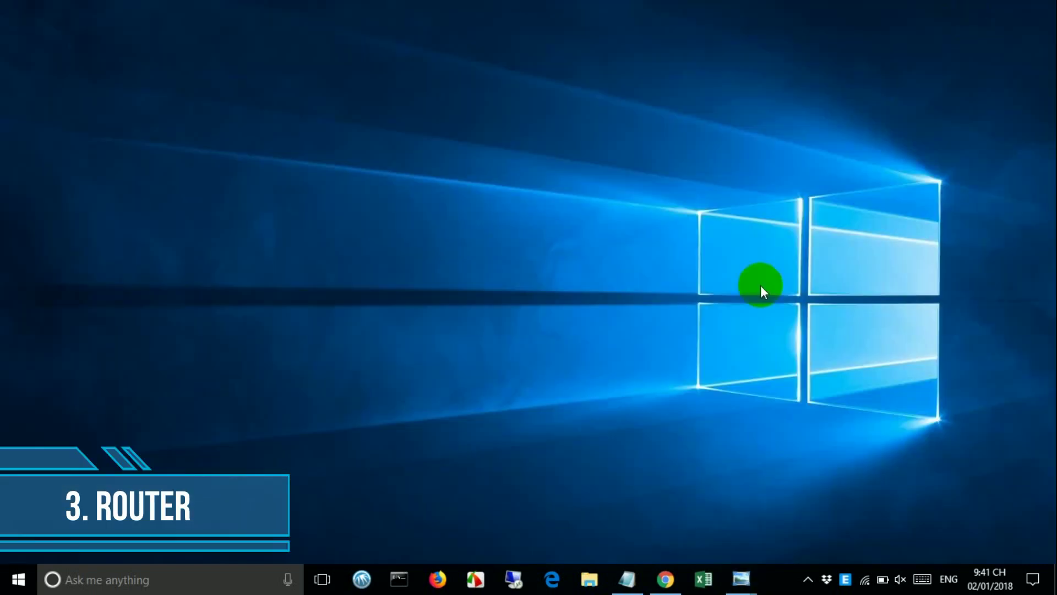
left_click(666, 577)
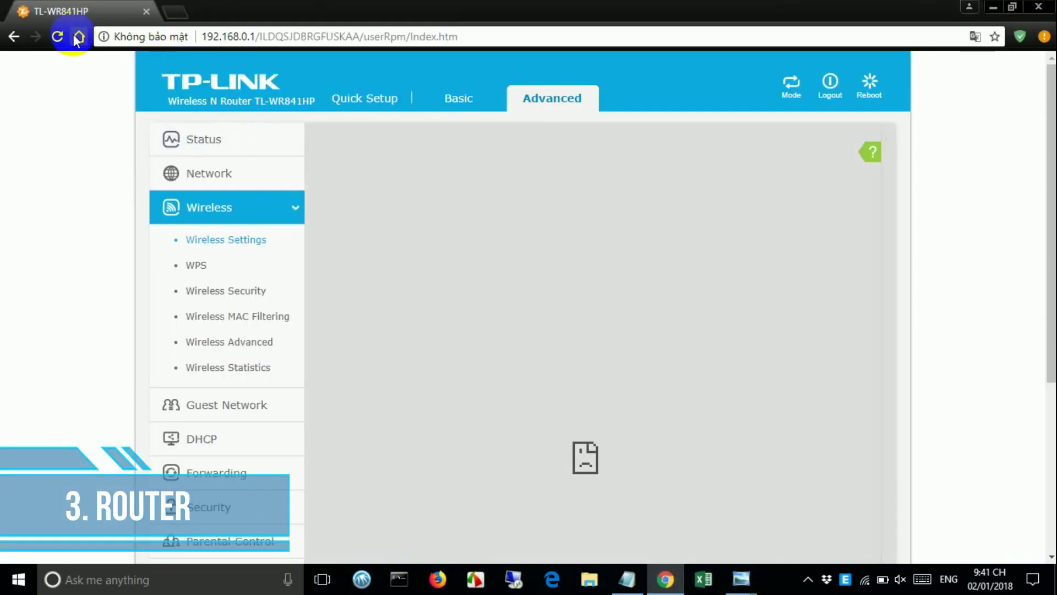
- Reload the router admin page and go to Advanced > Wireless > Wireless Security
left_click(55, 37)
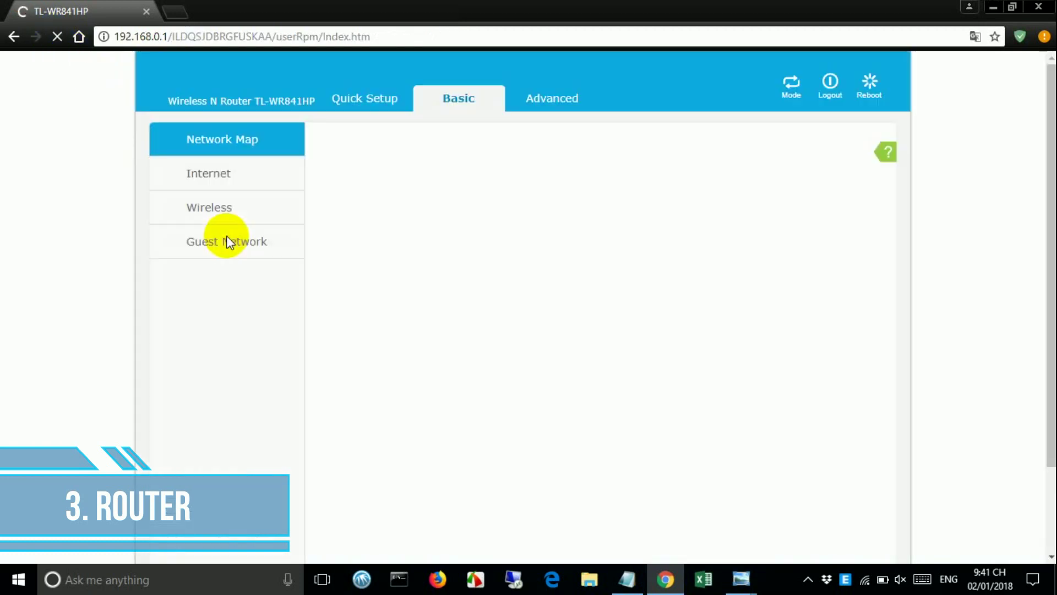
left_click(551, 105)
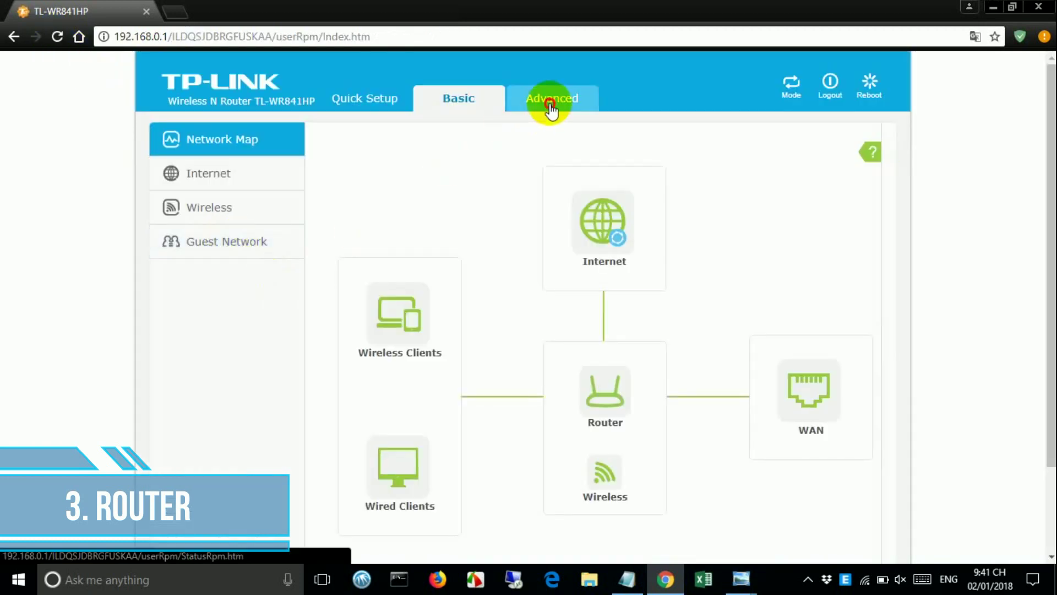
left_click(227, 213)
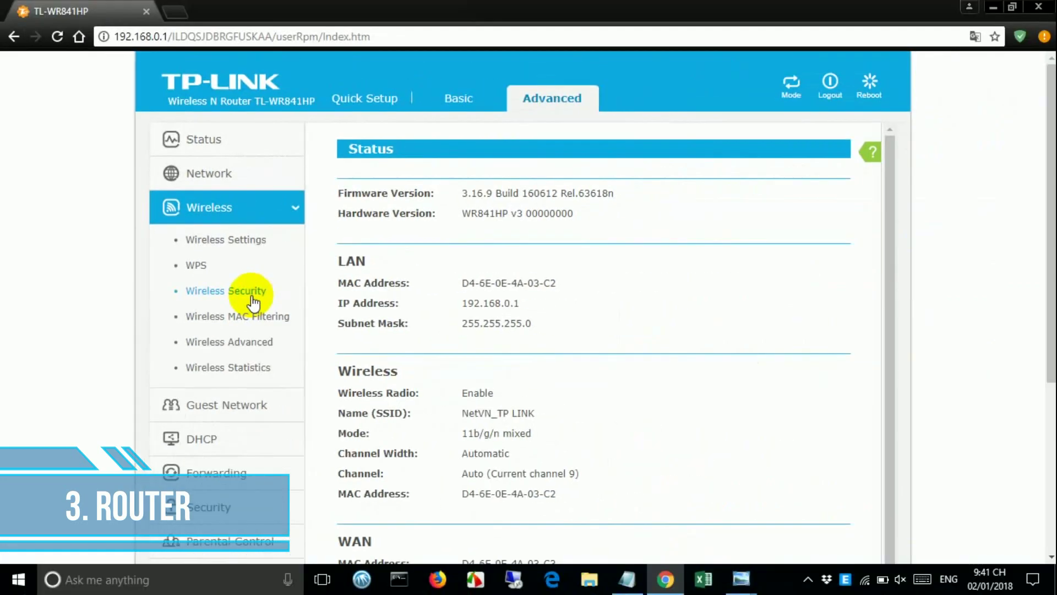
left_click(503, 302)
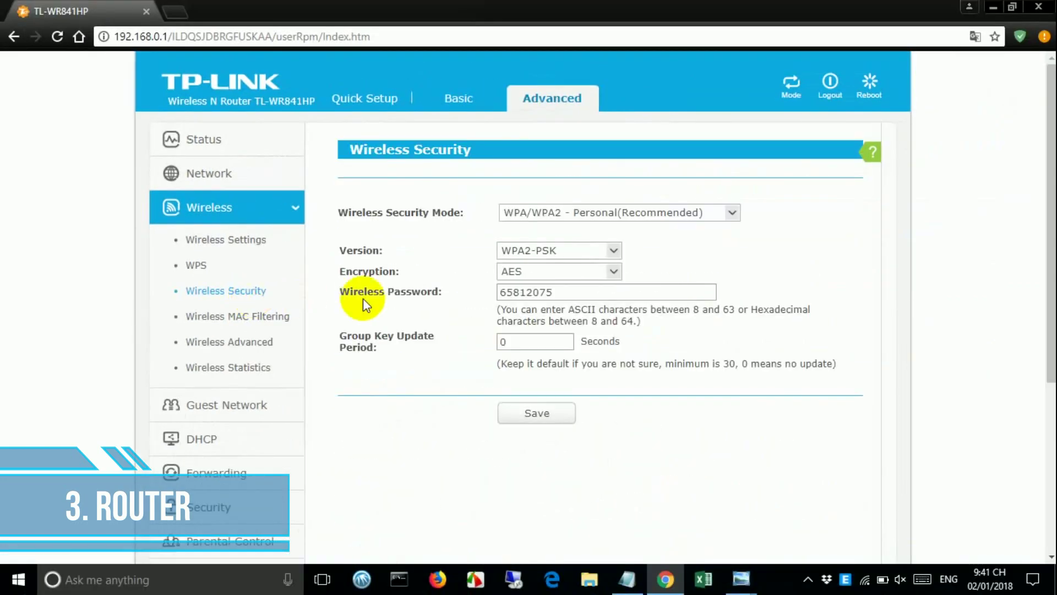
- Replace the existing Wireless Password with a new password and save it
double_click(580, 295)
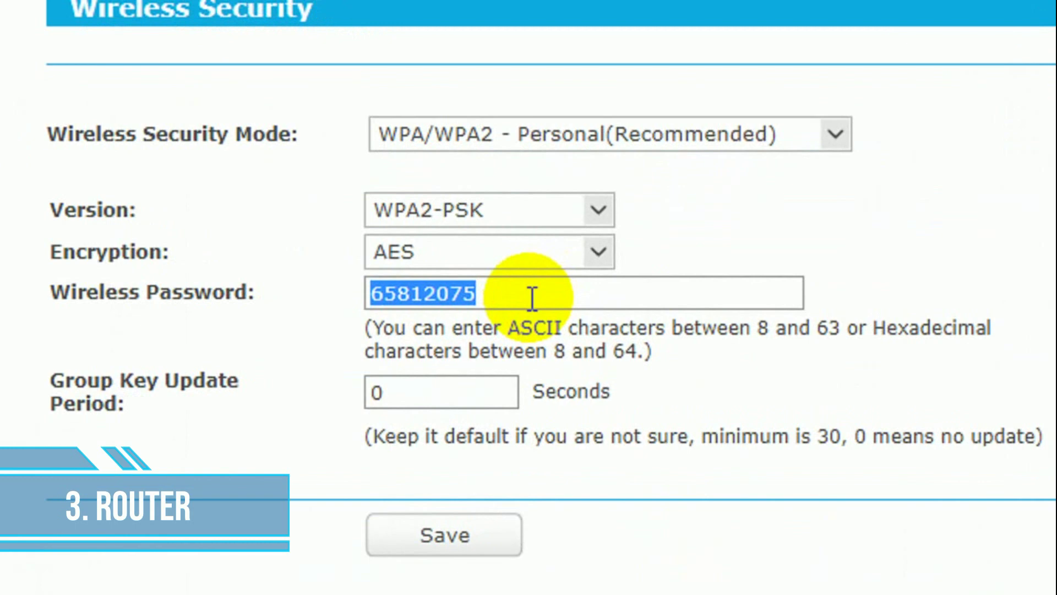
left_click(532, 299)
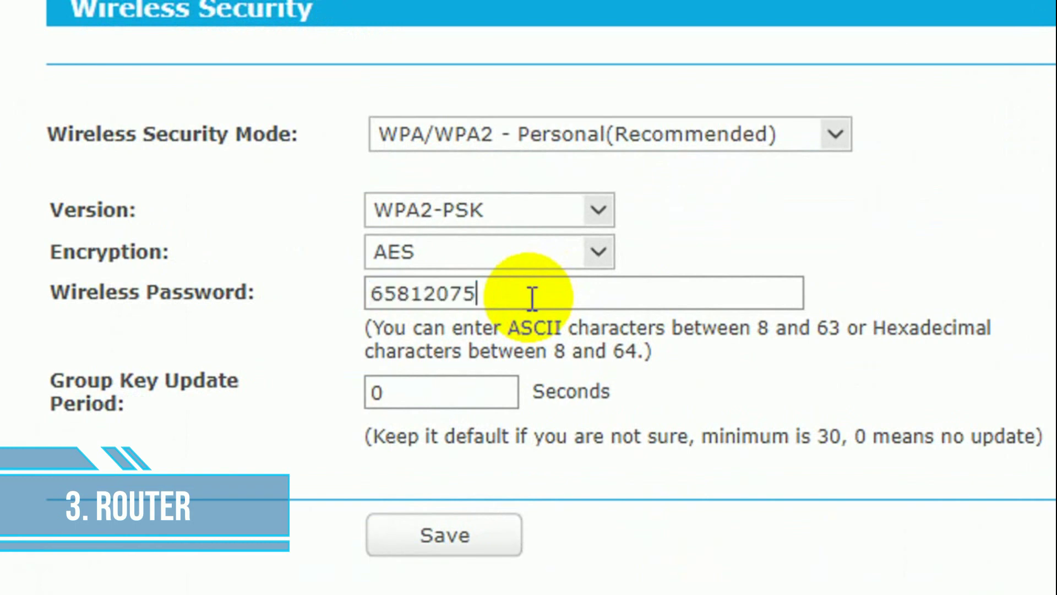
left_click_drag(531, 299, 356, 289)
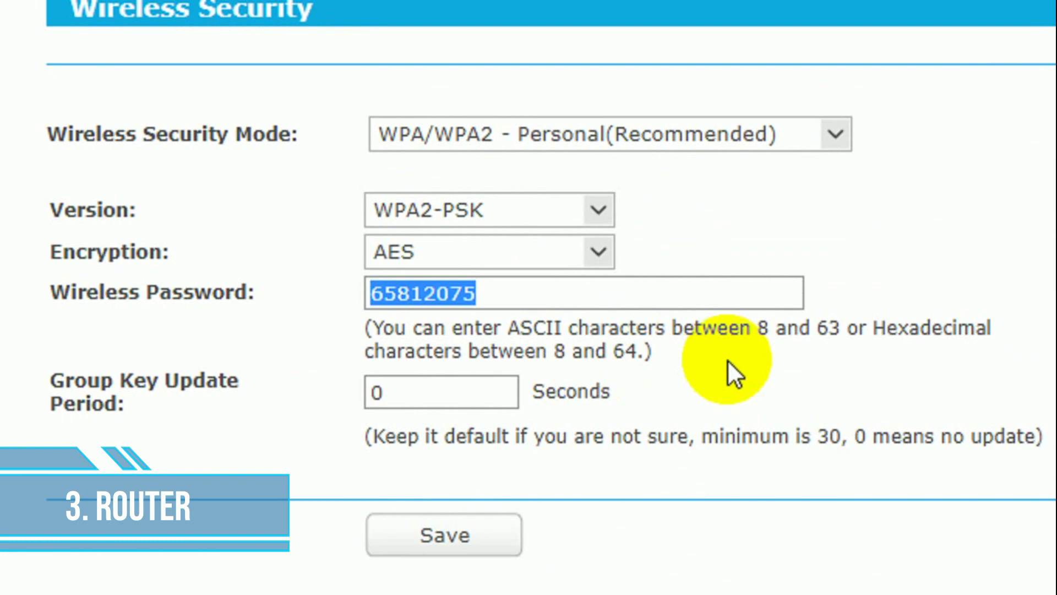
type("123456789")
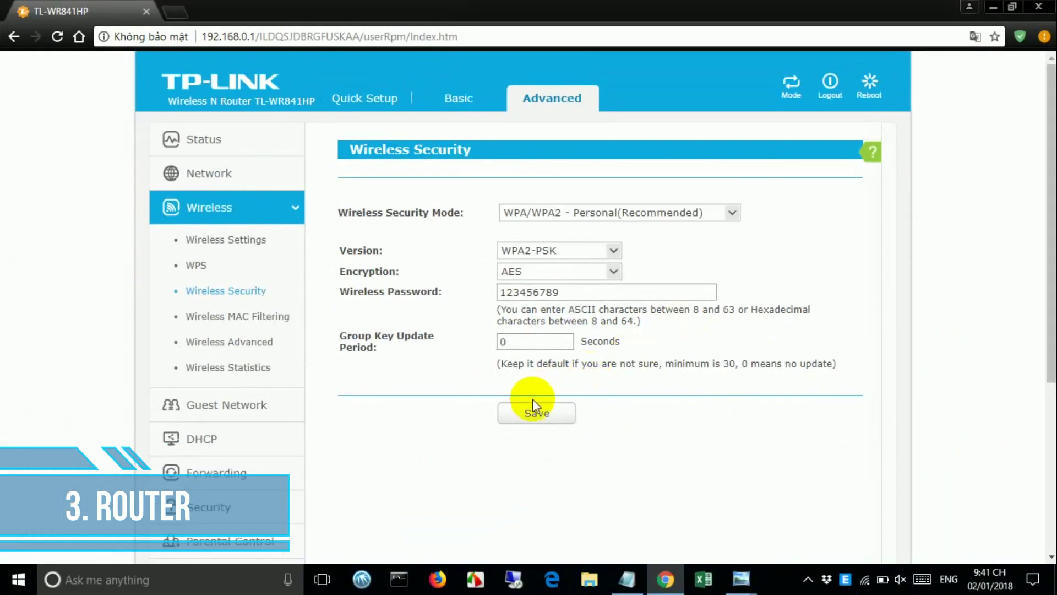
left_click(436, 530)
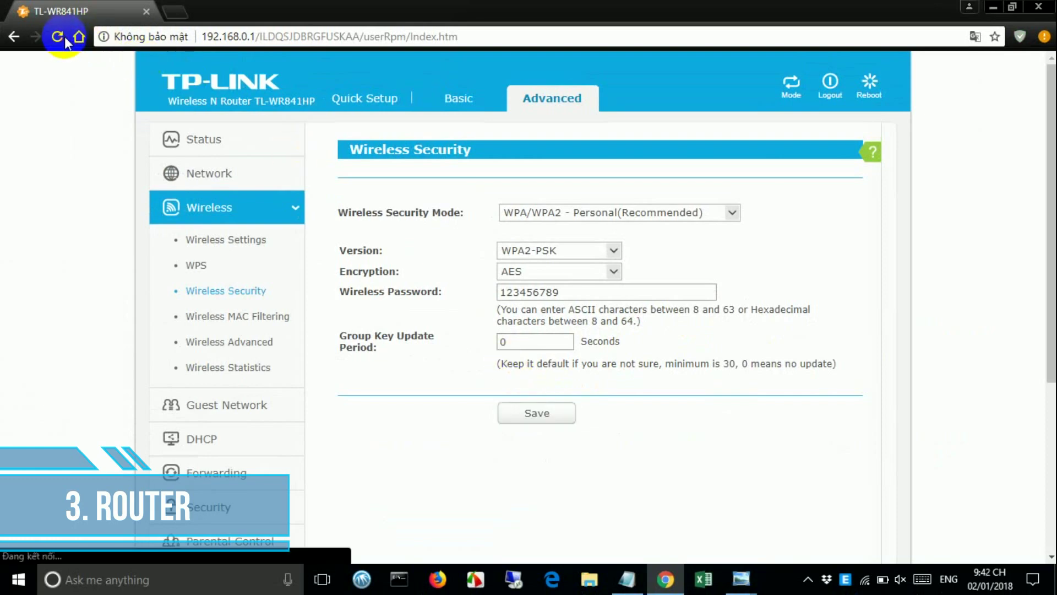
- Disconnect from NetVN_TP LINK, try reconnecting, then go to the Windows Network settings
left_click(866, 579)
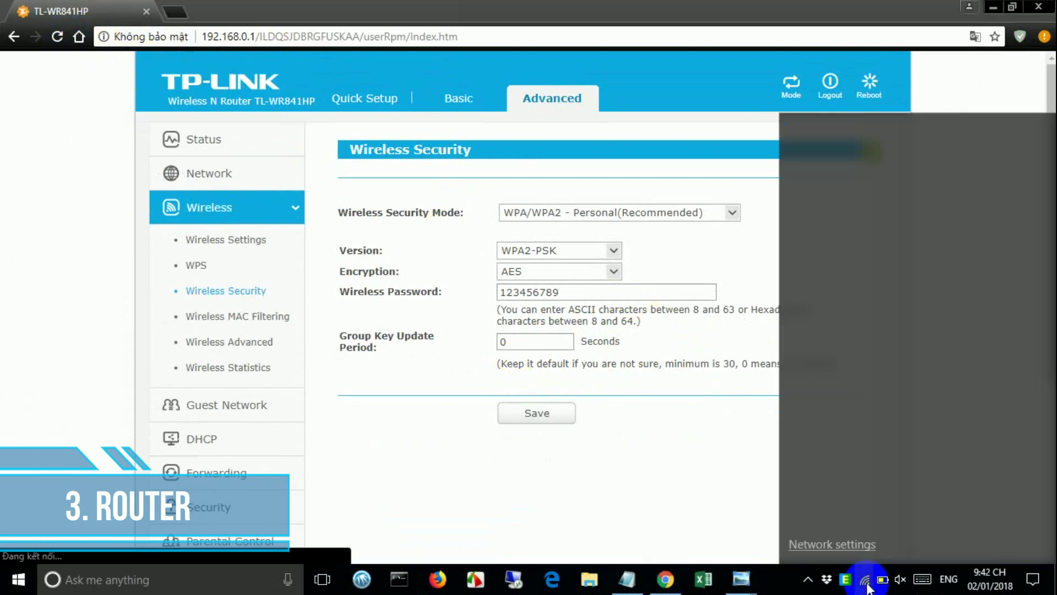
left_click(914, 257)
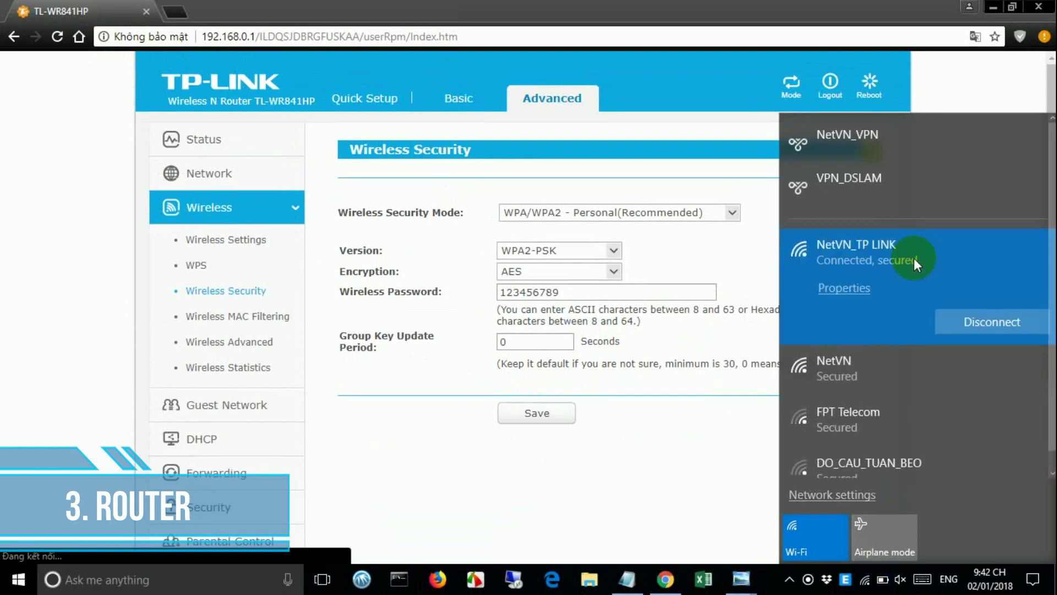
left_click(992, 322)
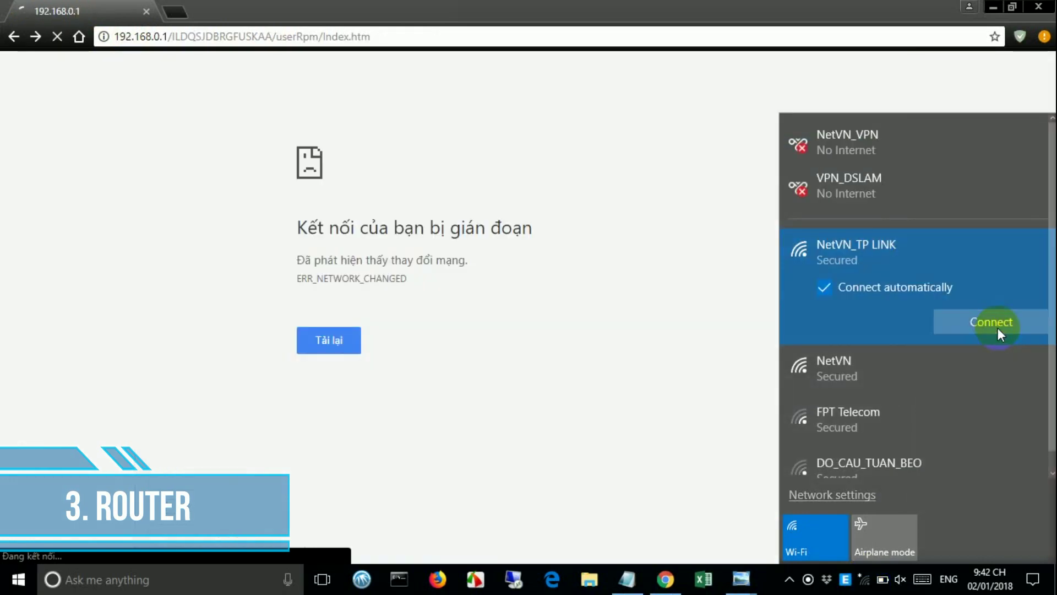
left_click(997, 329)
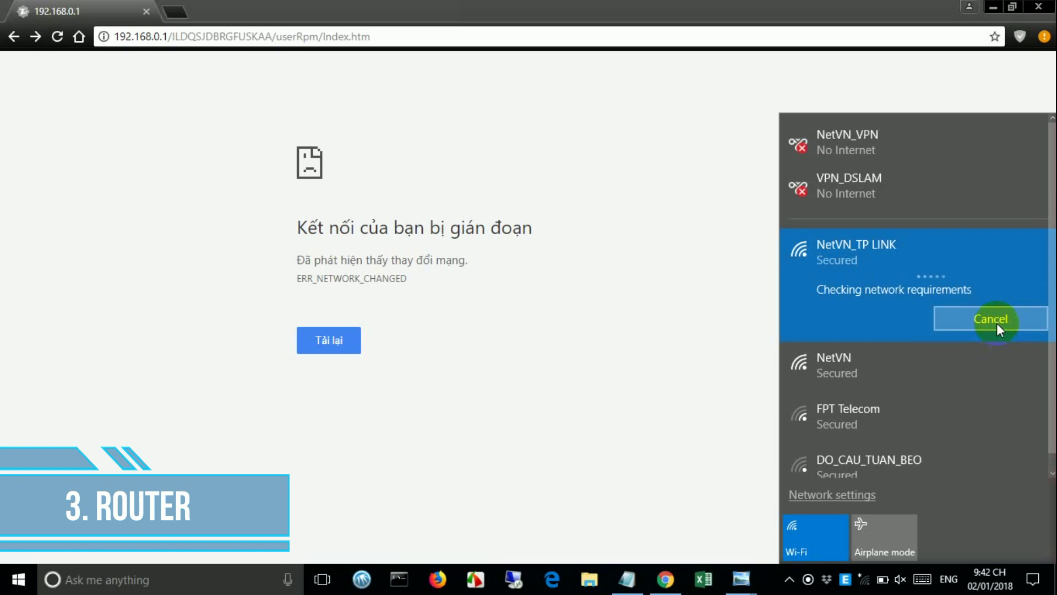
left_click(866, 495)
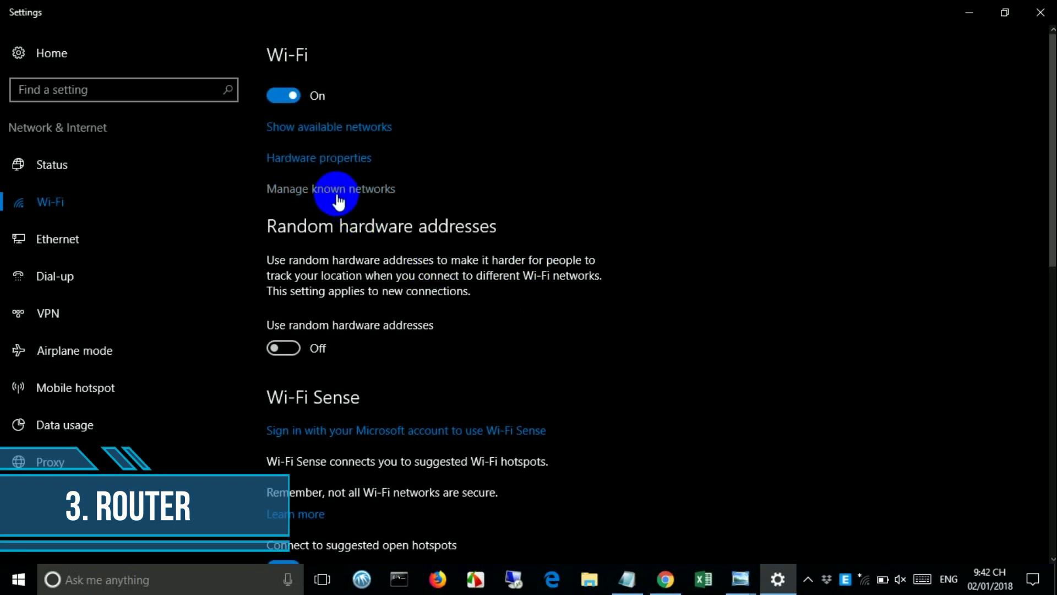
- Forget the saved NetVN_TP LINK network under Manage known networks
left_click(338, 194)
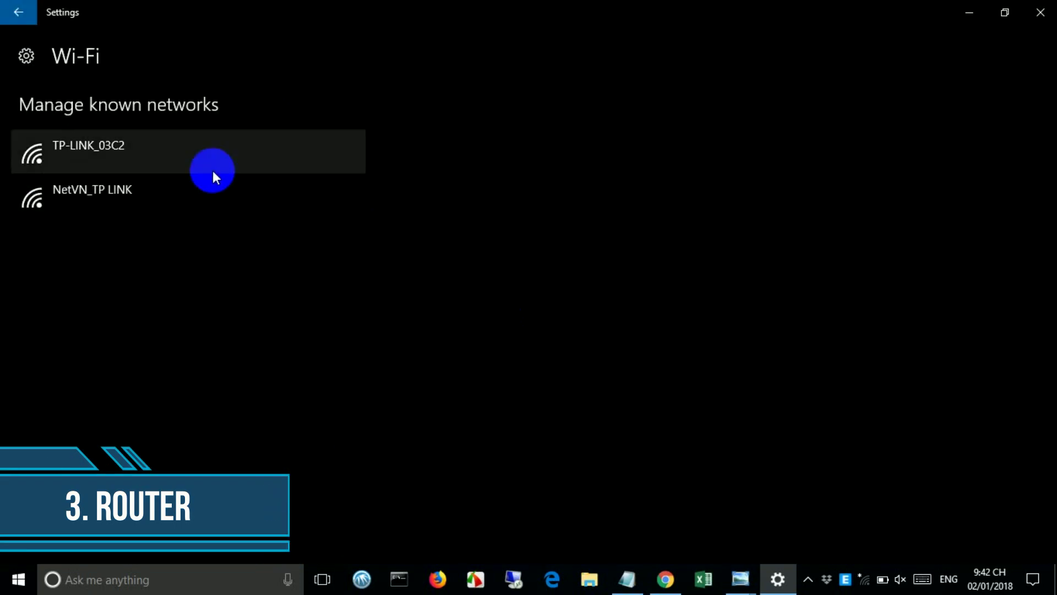
left_click(207, 192)
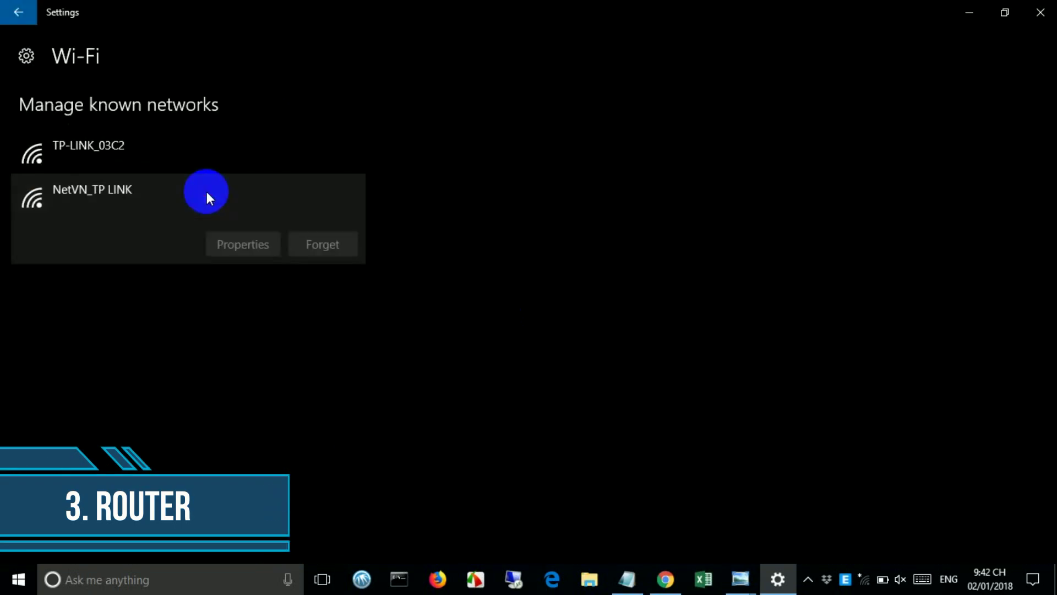
left_click(332, 251)
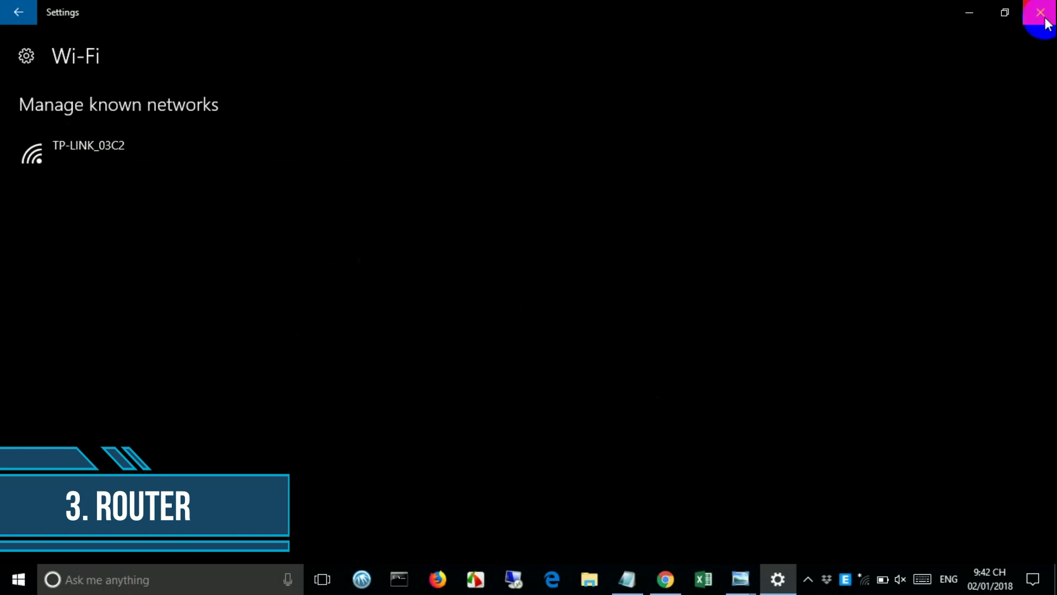